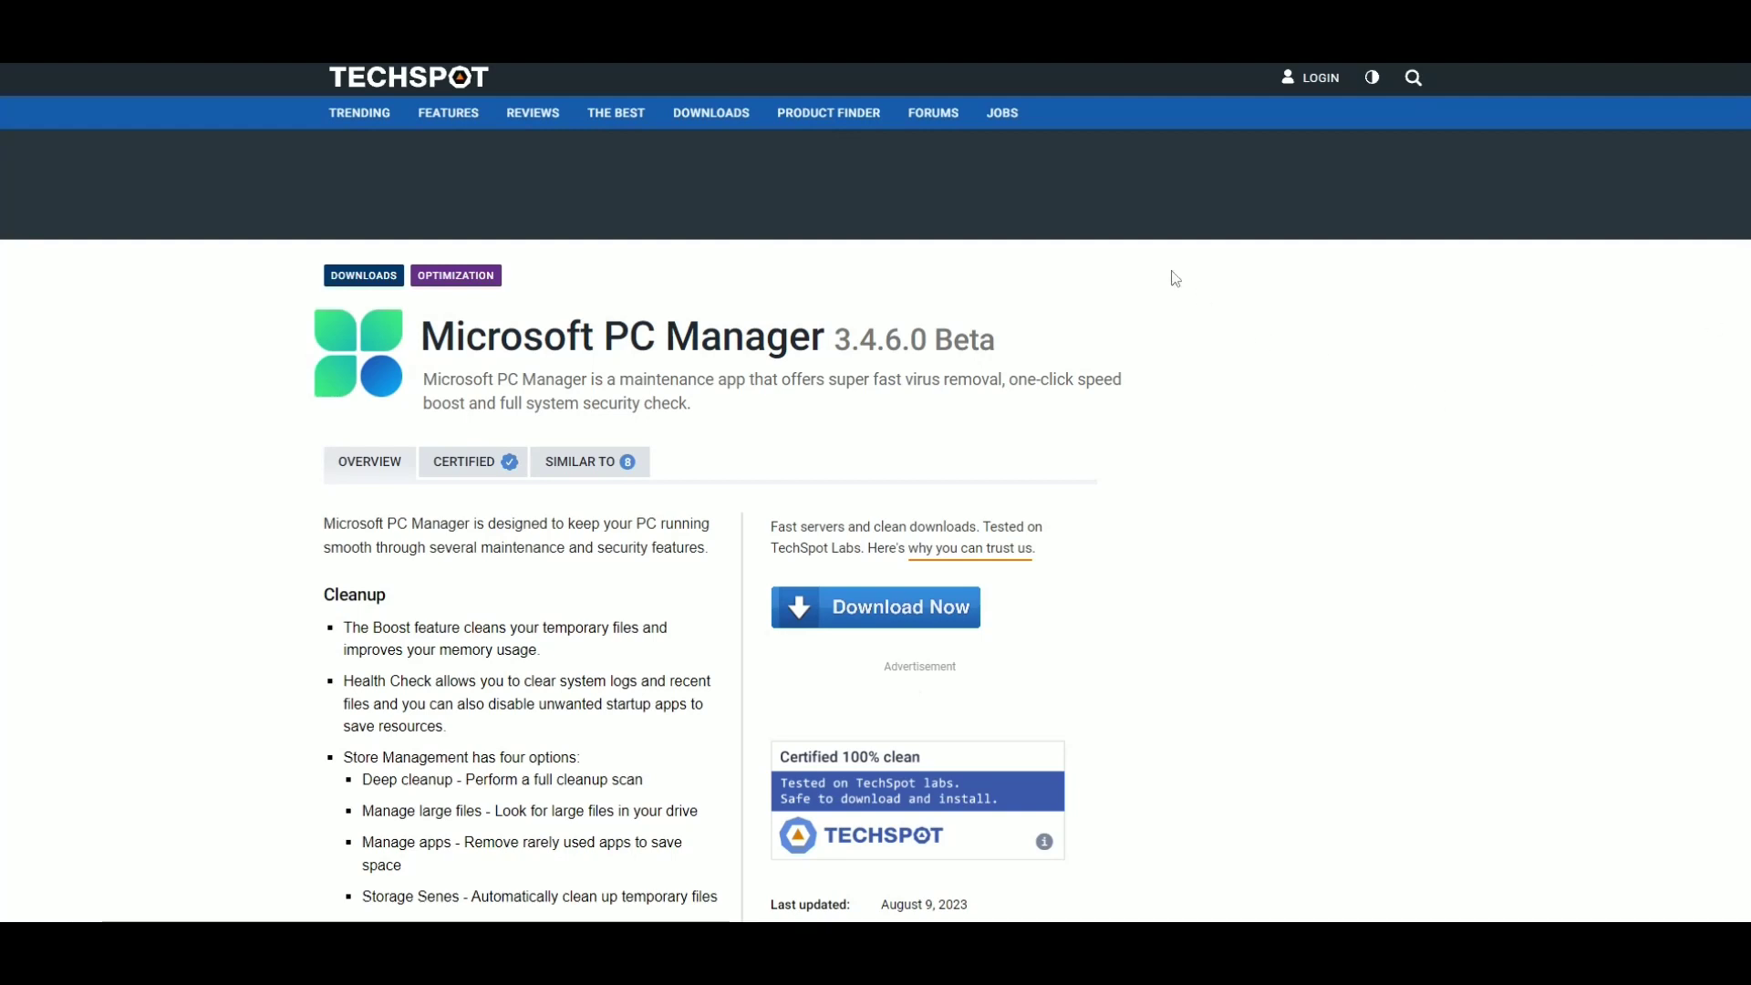
Select the Microsoft PC Manager title on the TechSpot download page
left_click_drag(422, 333, 826, 330)
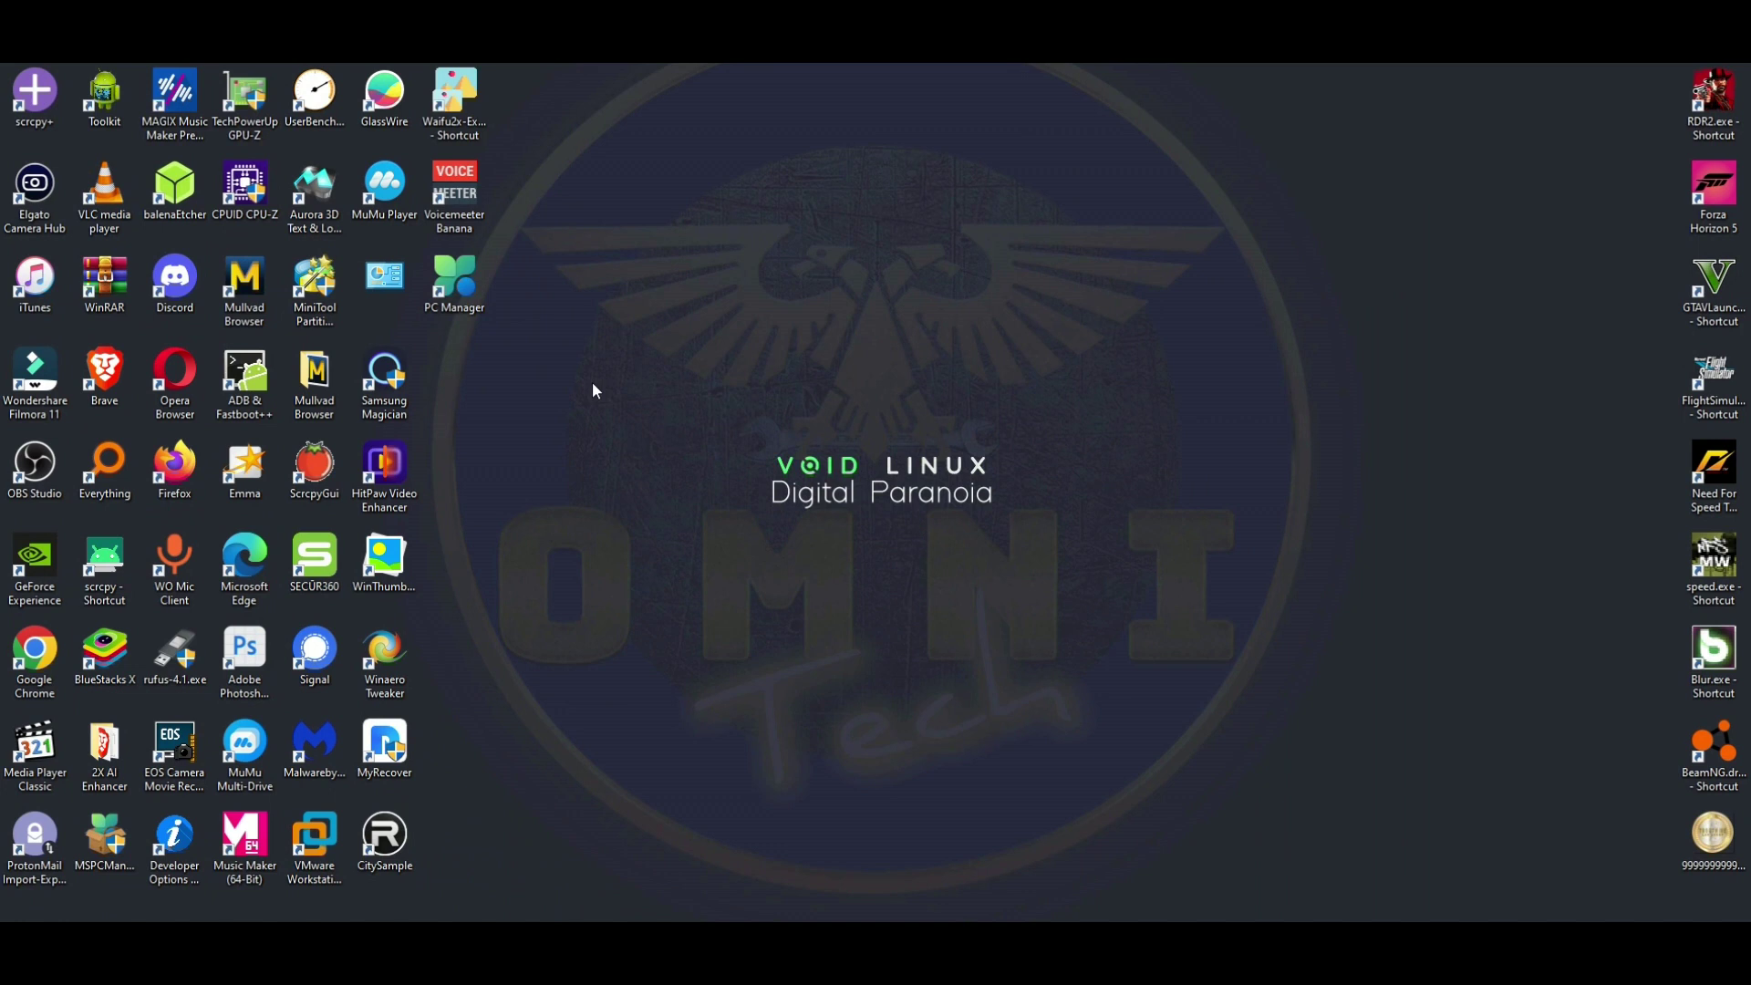
Launch Microsoft PC Manager from its desktop shortcut and place the window on the screen's right side
left_click(460, 275)
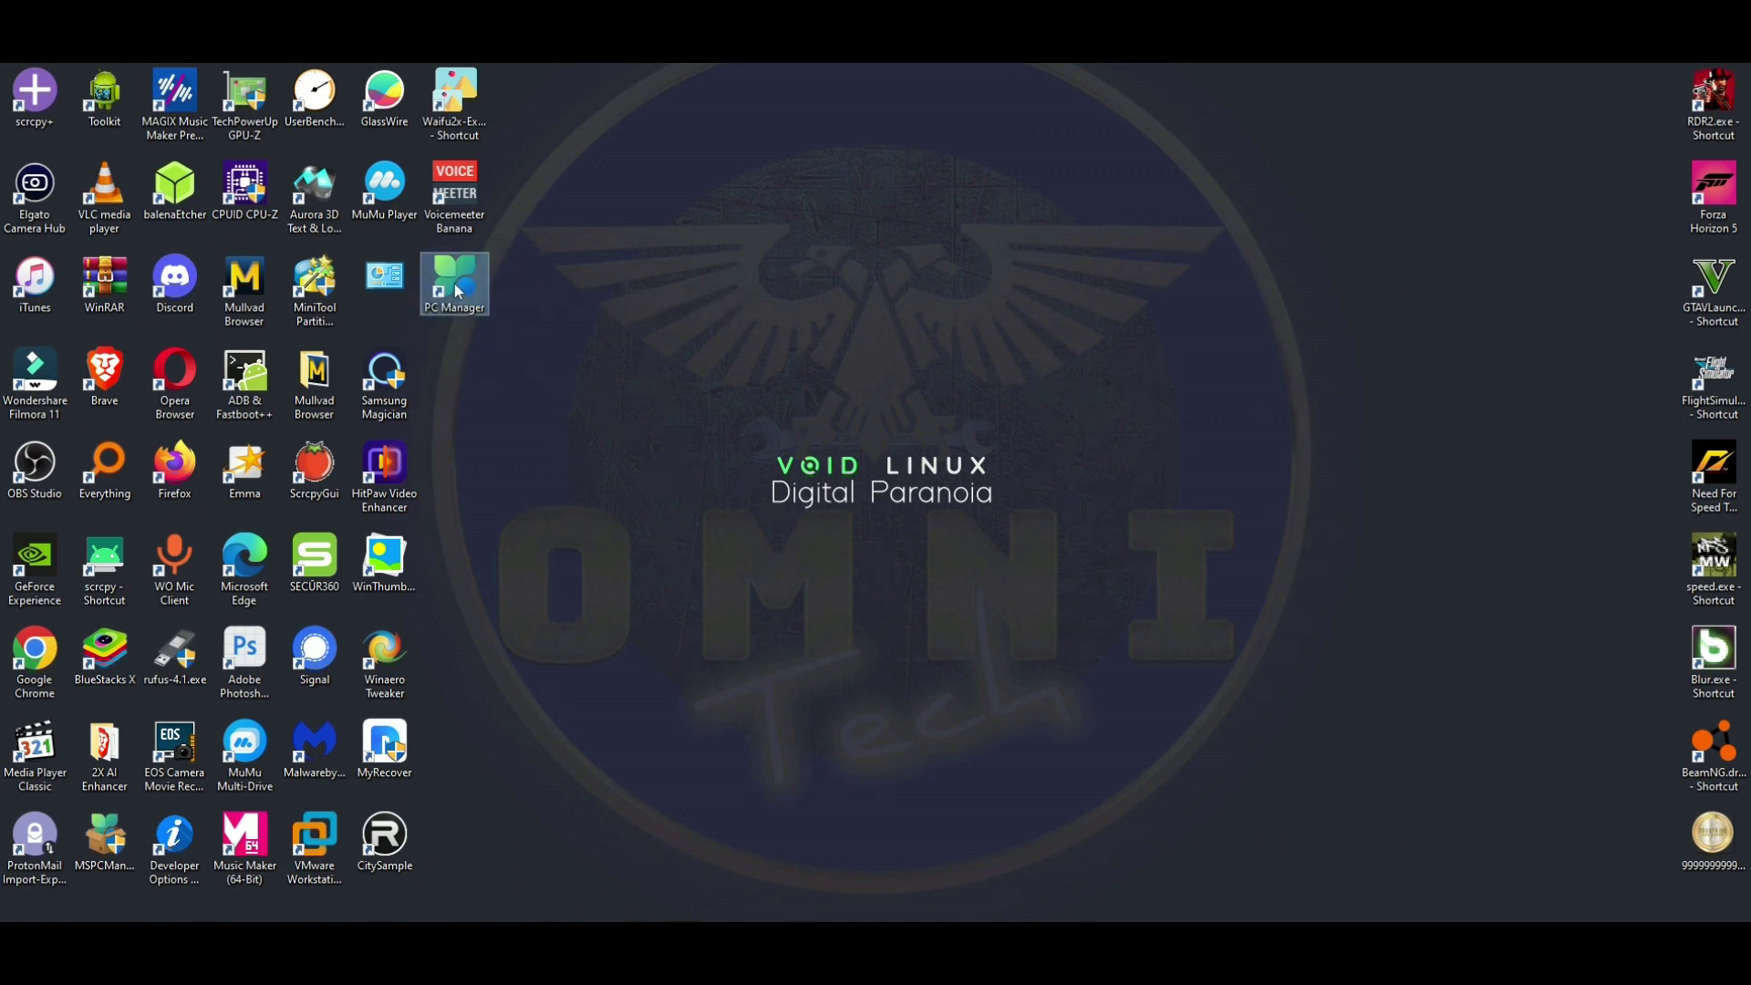
double_click(459, 291)
left_click_drag(882, 148, 956, 51)
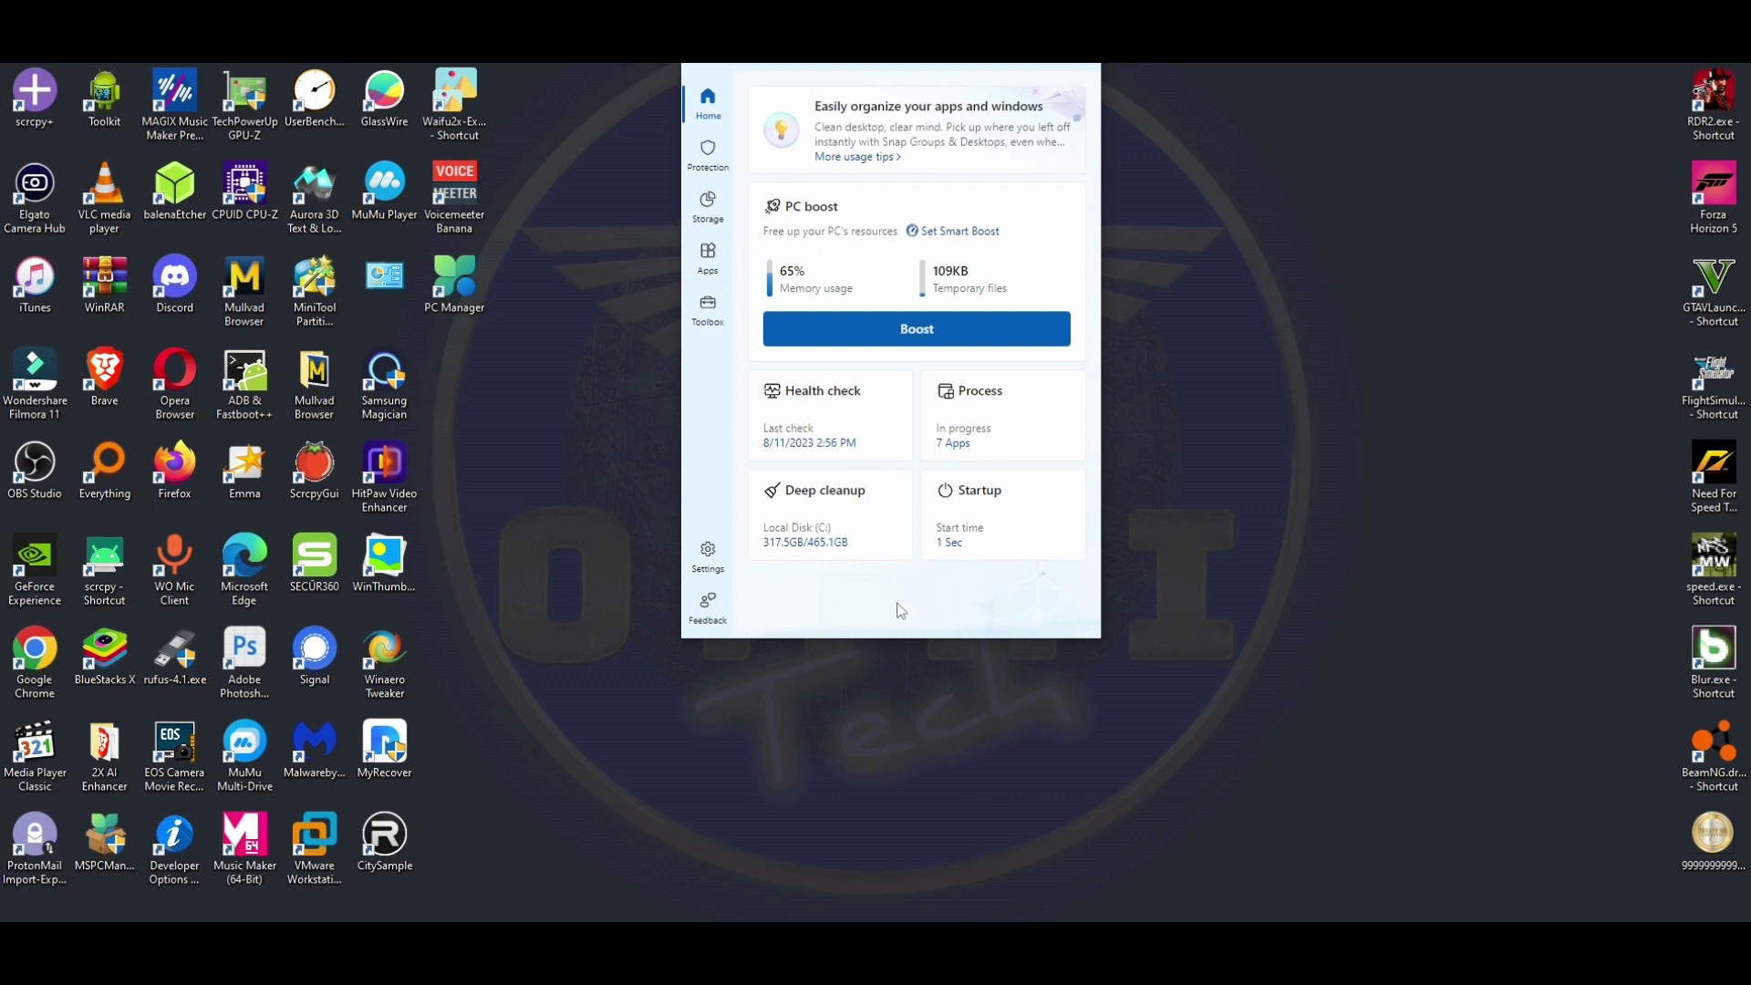
left_click_drag(954, 65, 1031, 65)
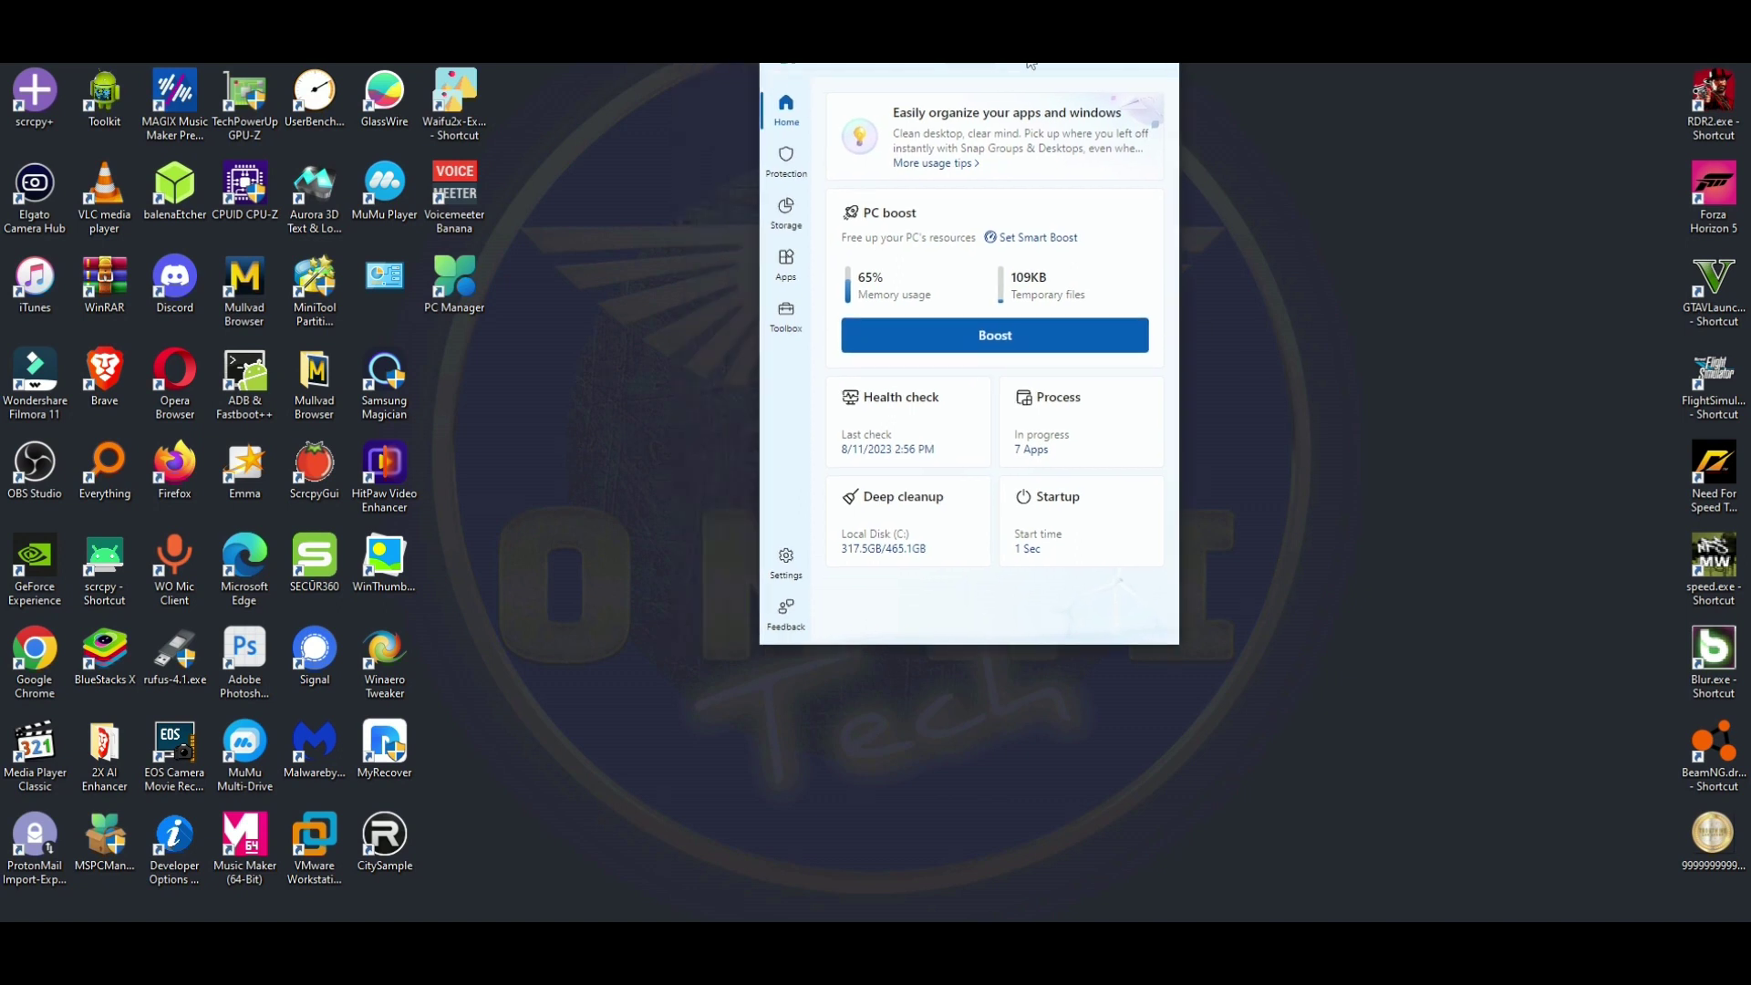
left_click_drag(1030, 63, 1025, 51)
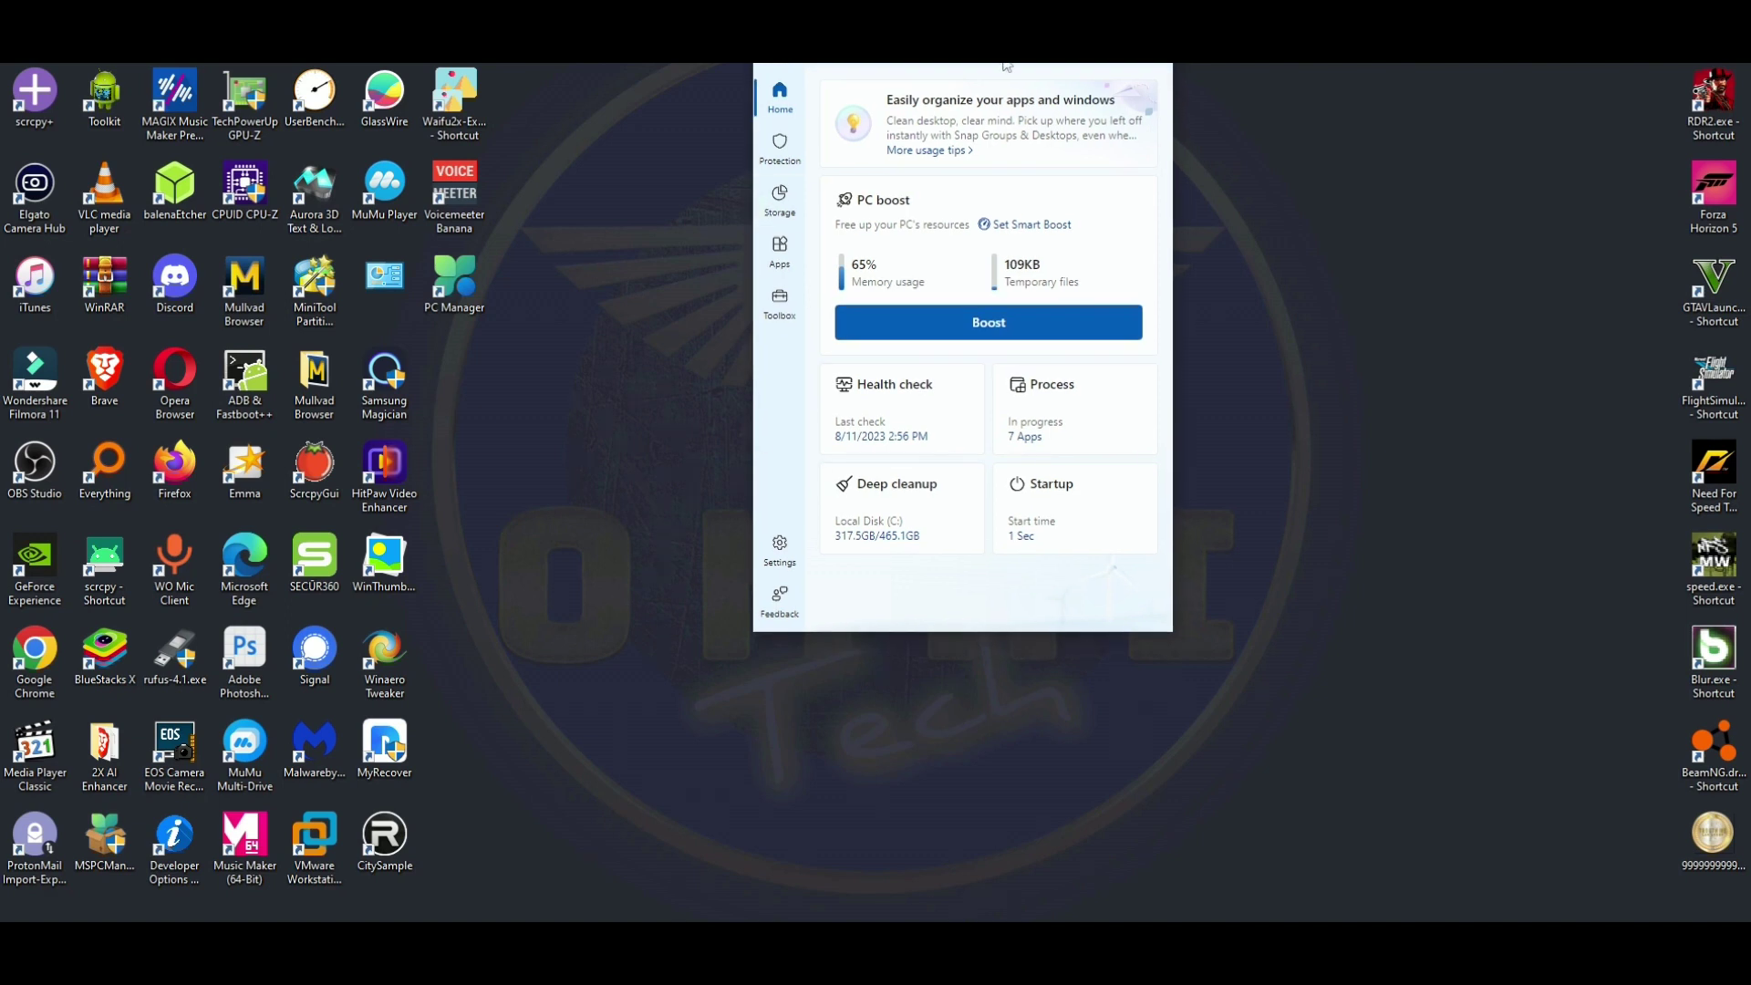
left_click_drag(1025, 51, 1293, 146)
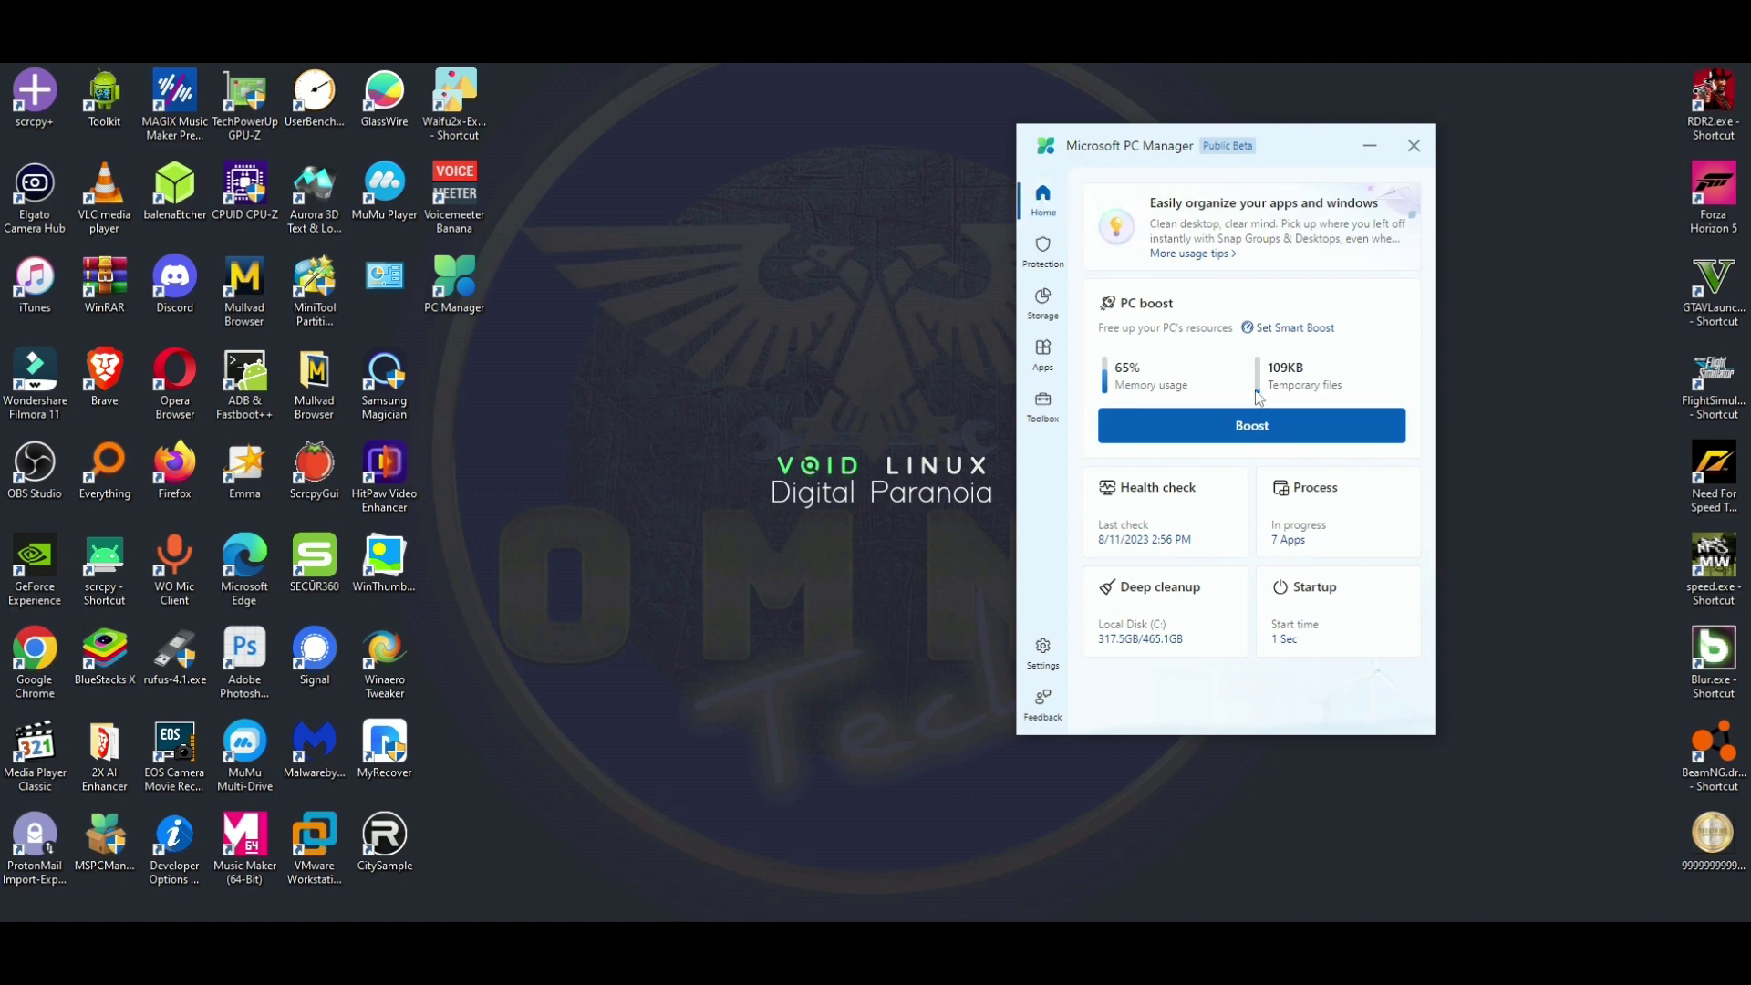
Boost memory and temp files, then start a health check with Reset taskbar unticked and cancel it
left_click(1249, 428)
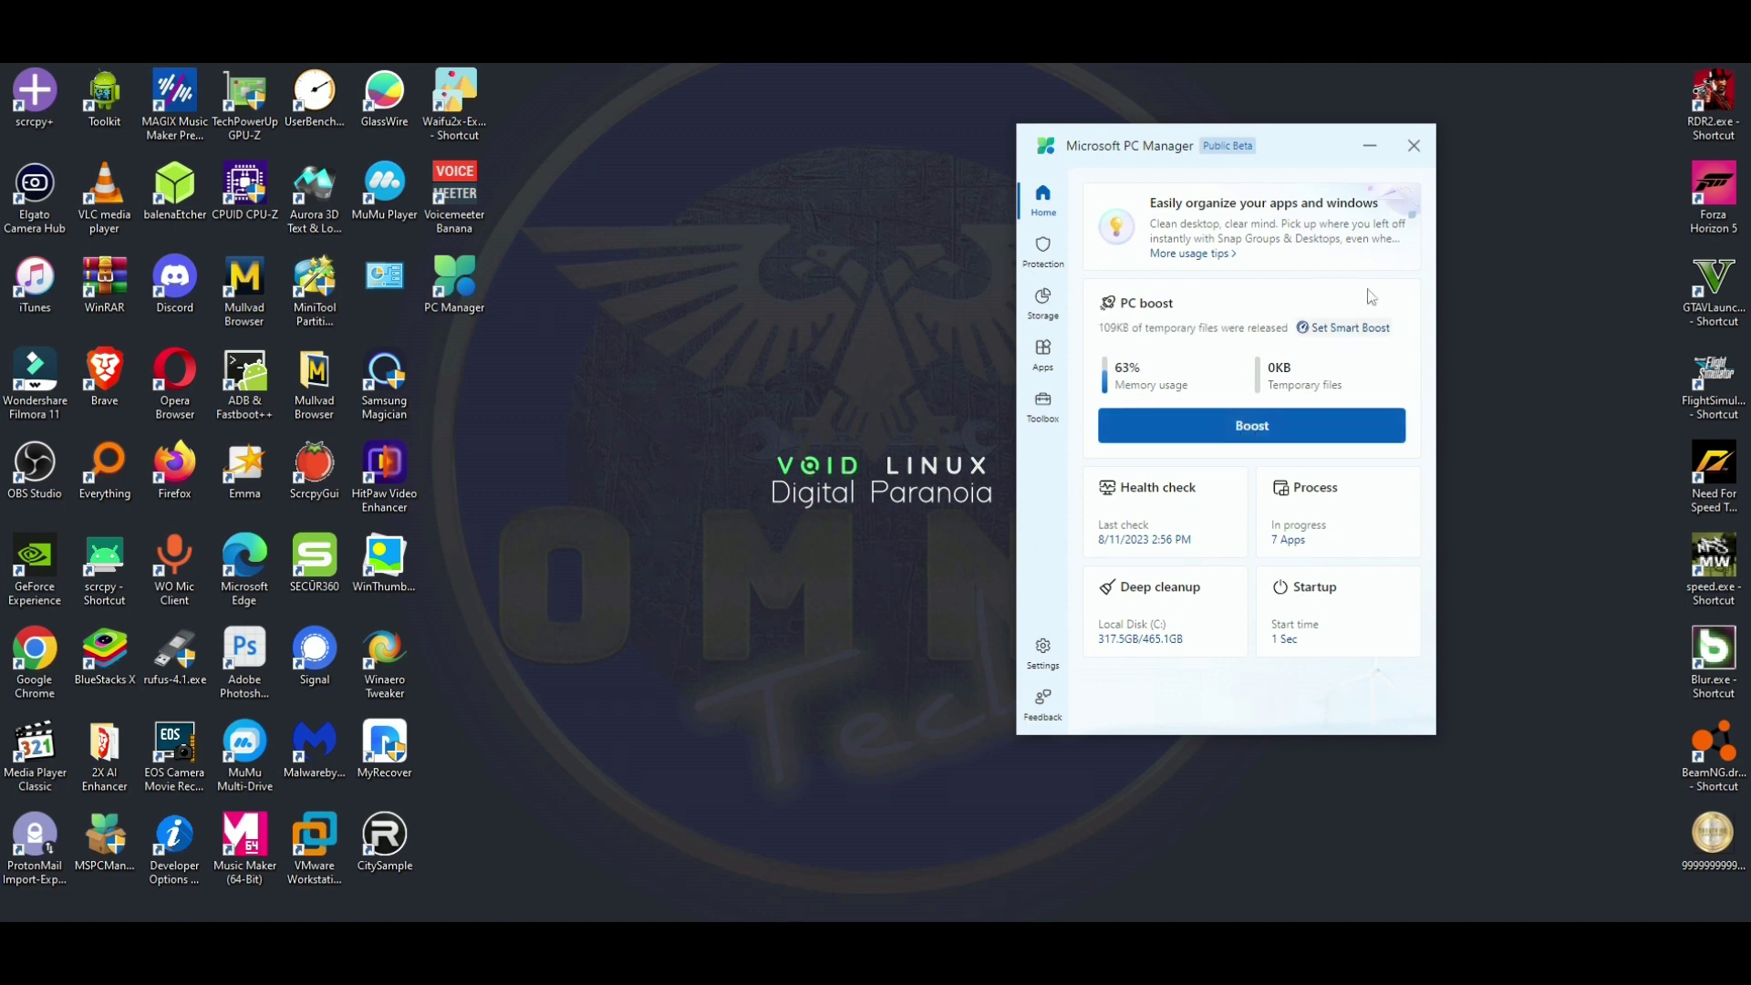
left_click(1155, 510)
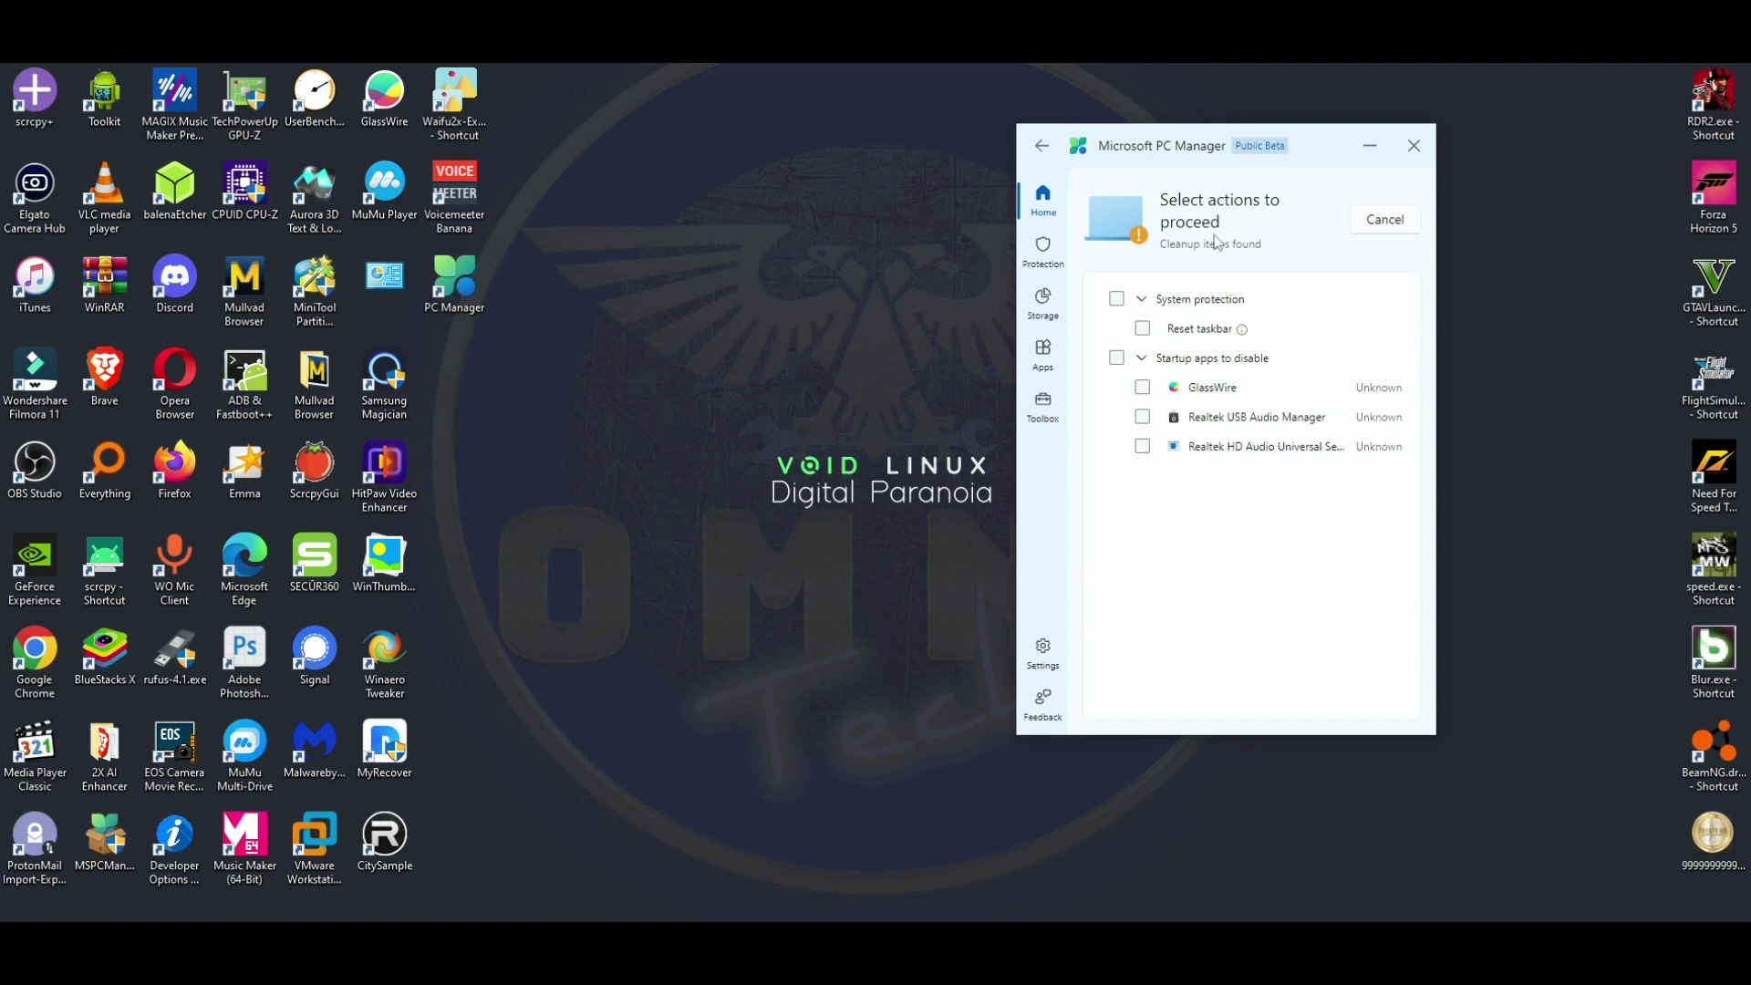
left_click(1144, 331)
left_click(1144, 329)
left_click(1143, 330)
left_click(1386, 222)
left_click(1384, 223)
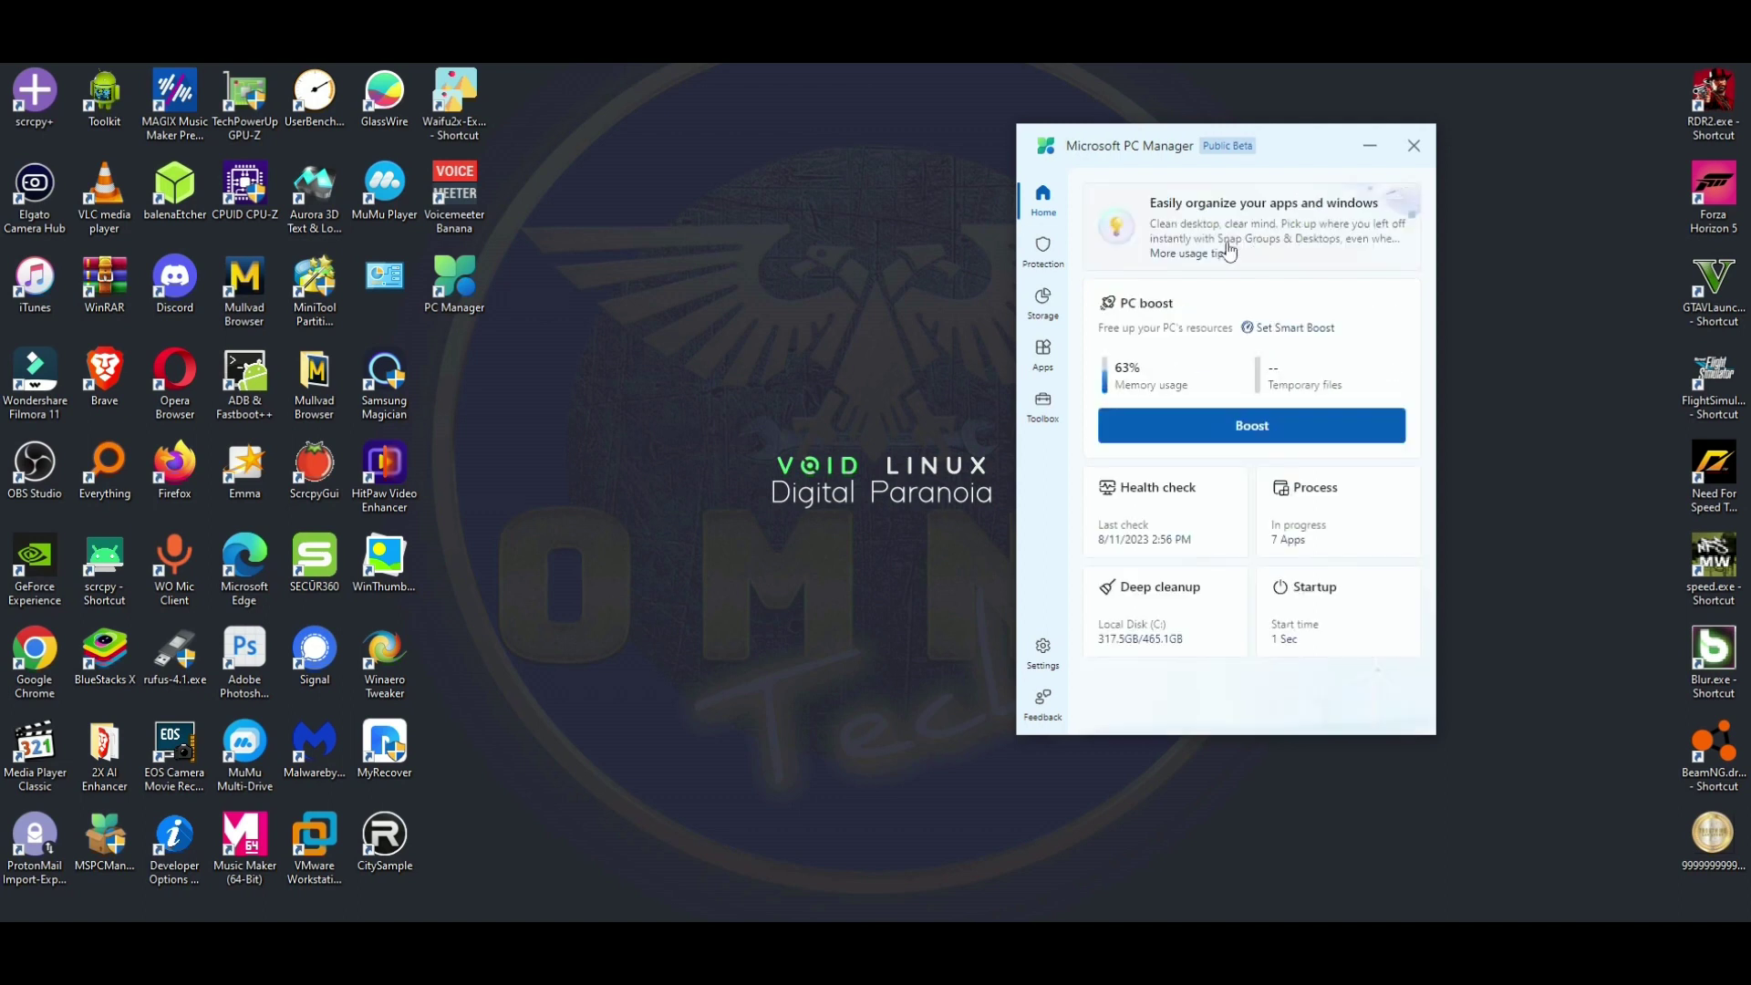
left_click(1332, 503)
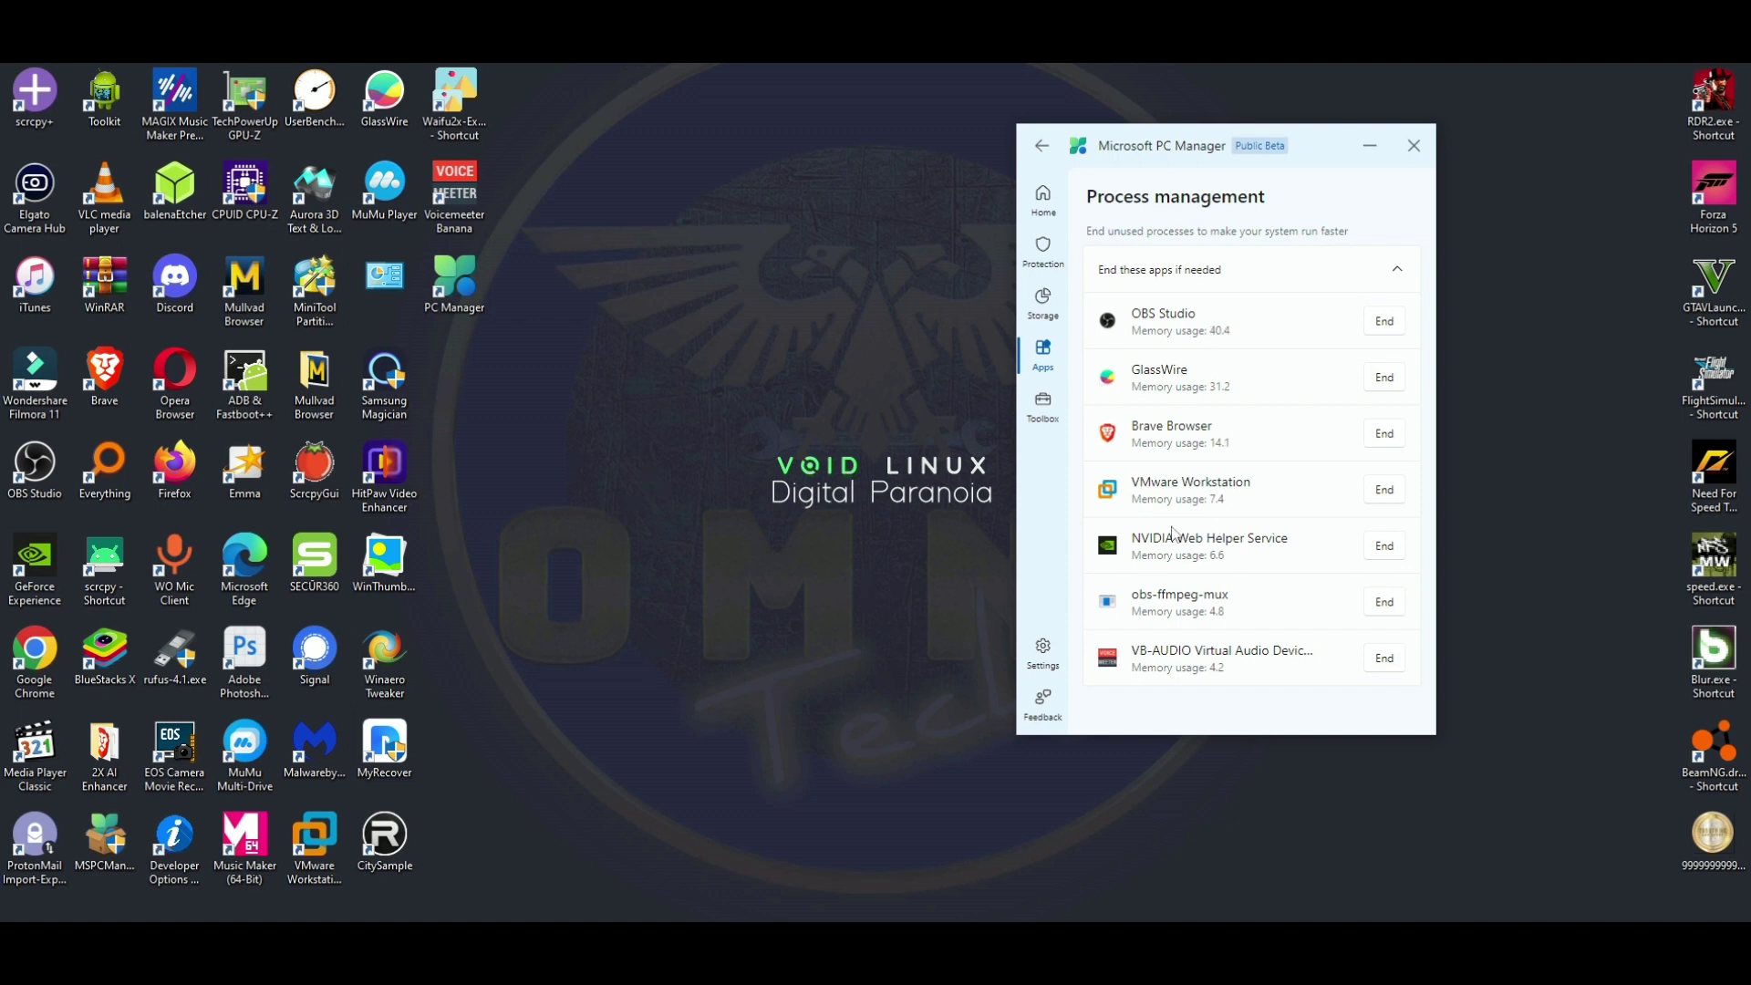
left_click(1043, 195)
Run Deep cleanup on the preselected junk items, freeing 7.7 MB, and close the results
left_click(1145, 591)
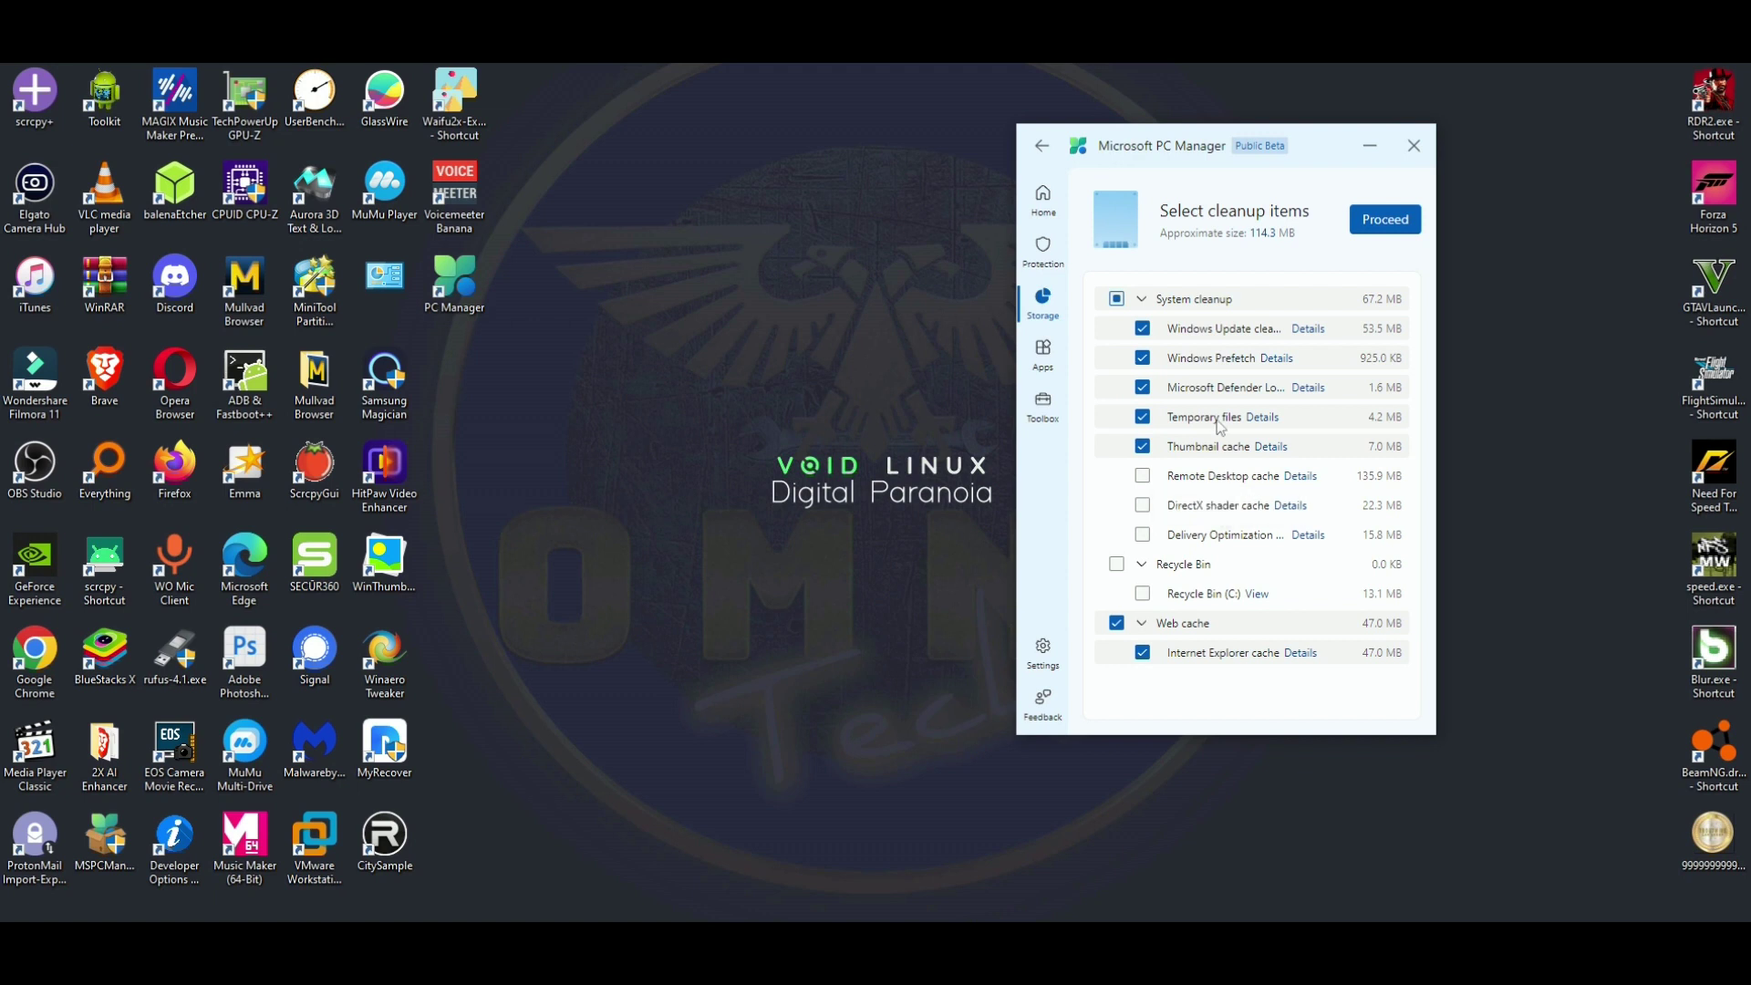
left_click(1382, 224)
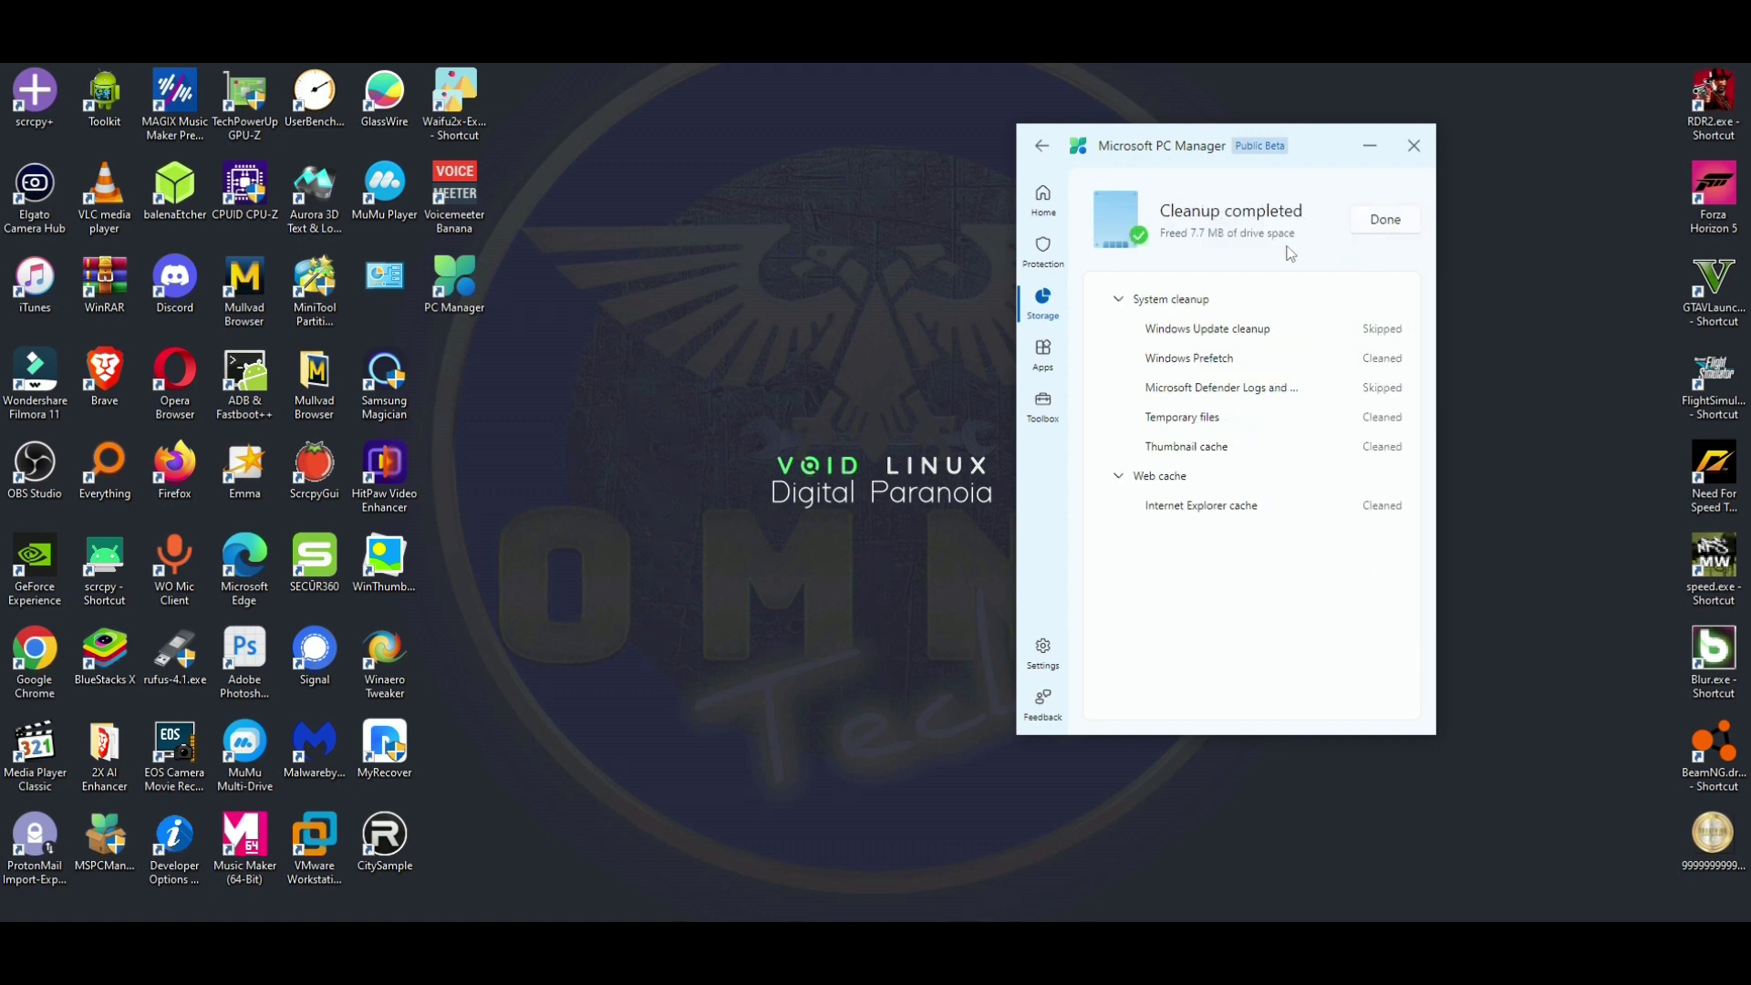
left_click(1374, 223)
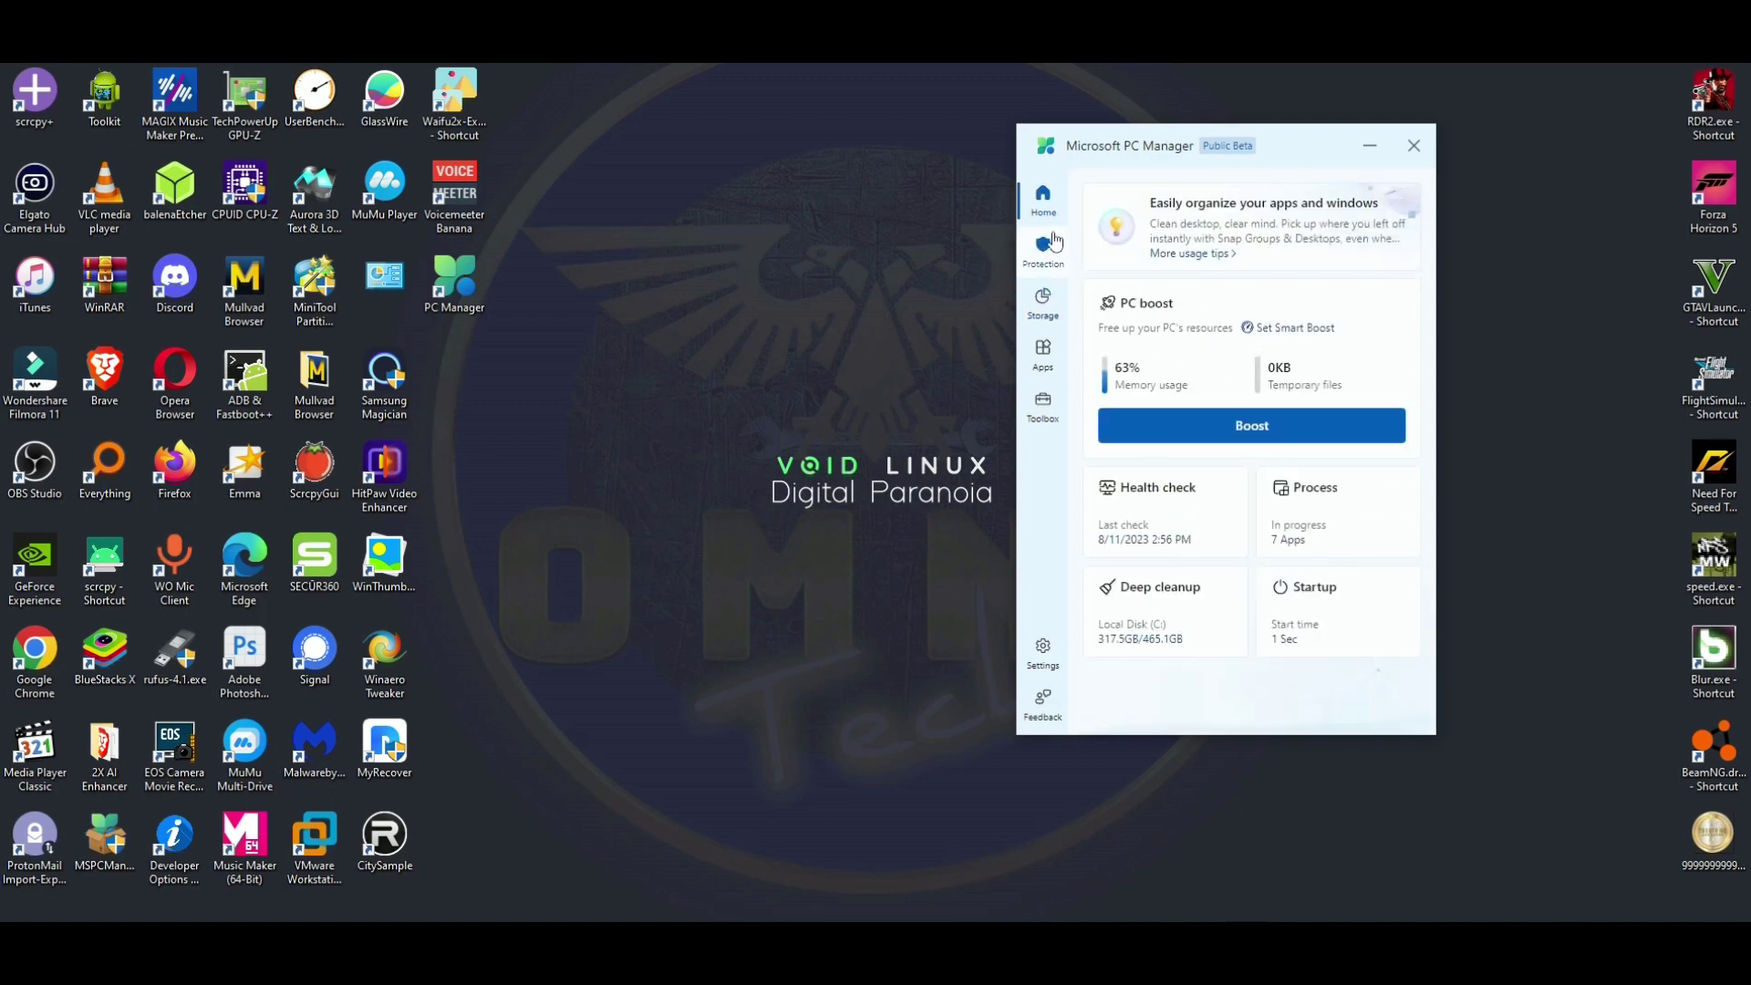
Scroll through the Startup apps list, then switch to Storage management for Local Disk (C:)
left_click(1319, 602)
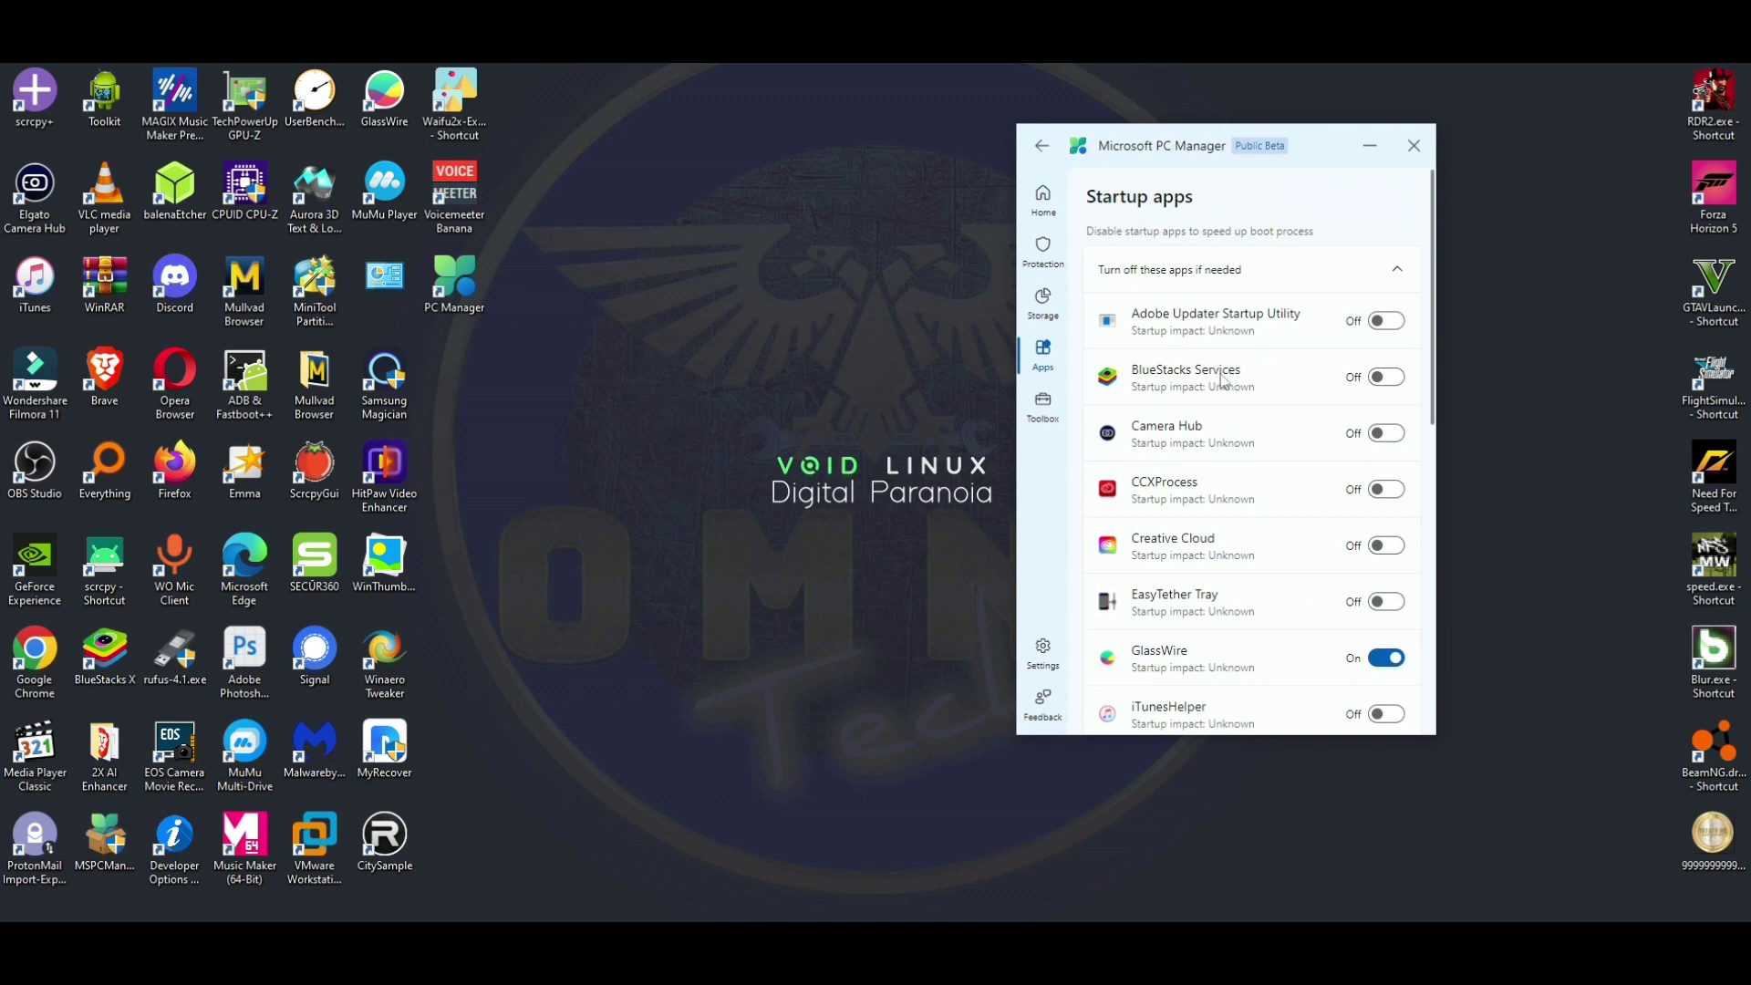
scroll(1200, 396, "down", 6)
scroll(1200, 396, "down", 3)
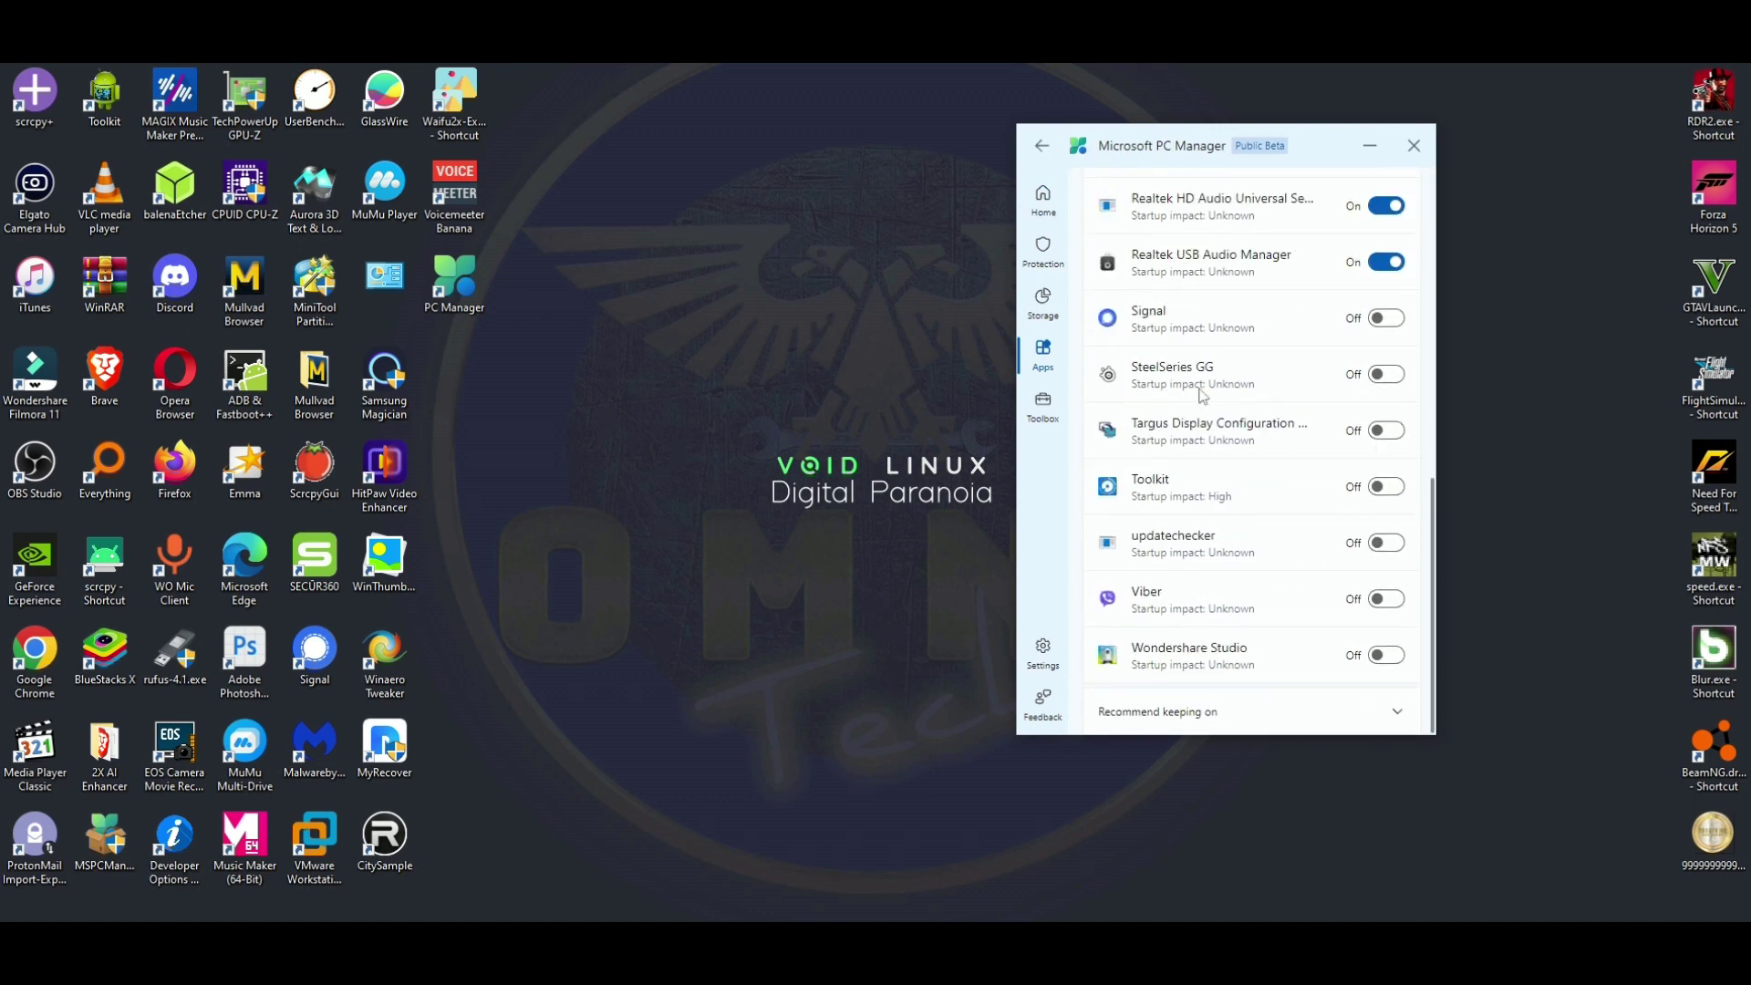
scroll(1256, 602, "up", 7)
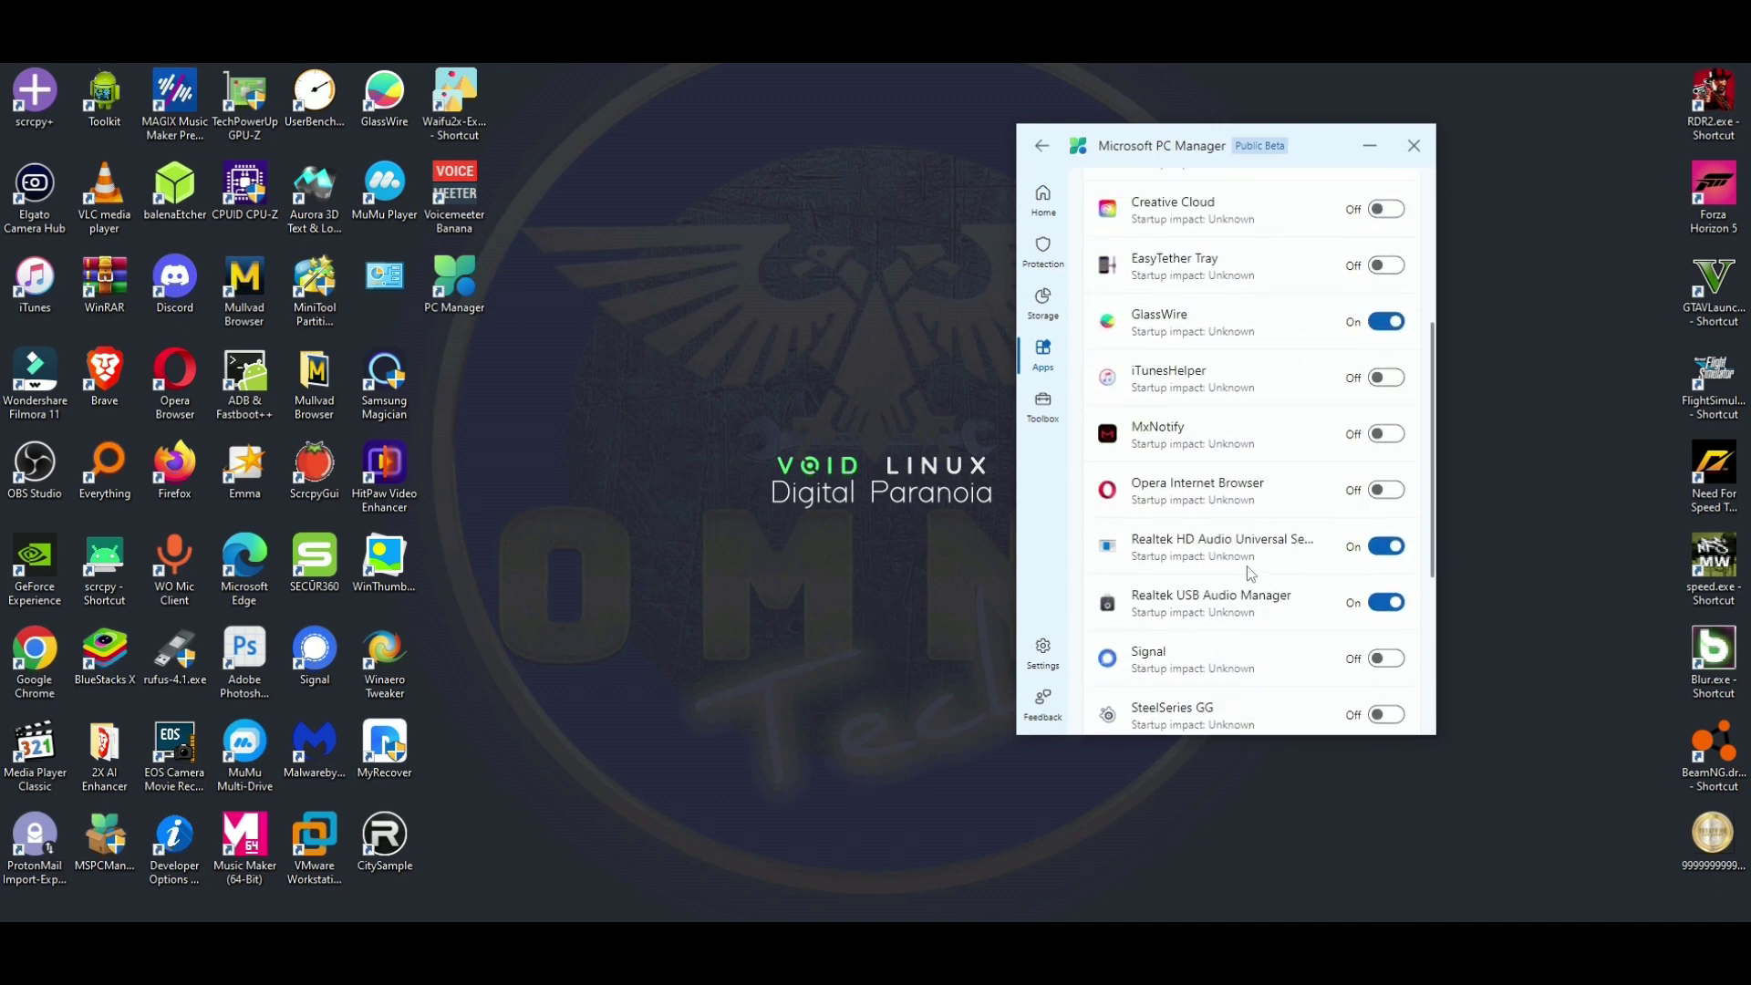
scroll(1252, 575, "up", 3)
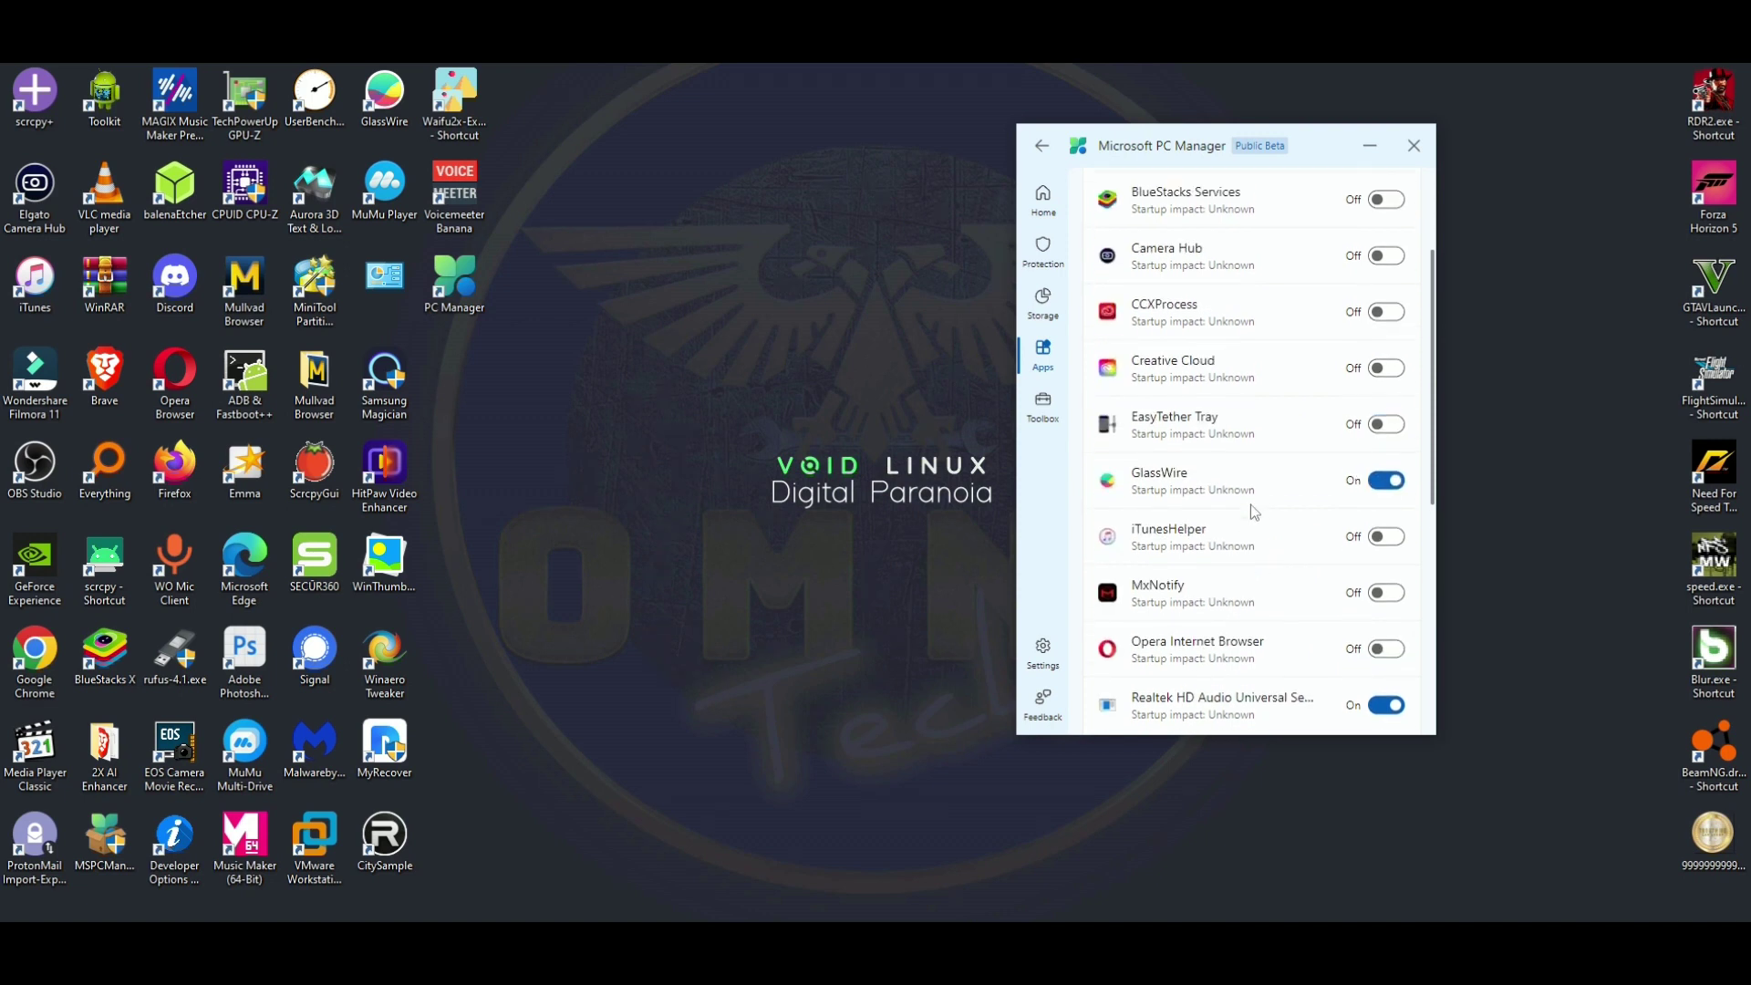
scroll(1254, 511, "up", 3)
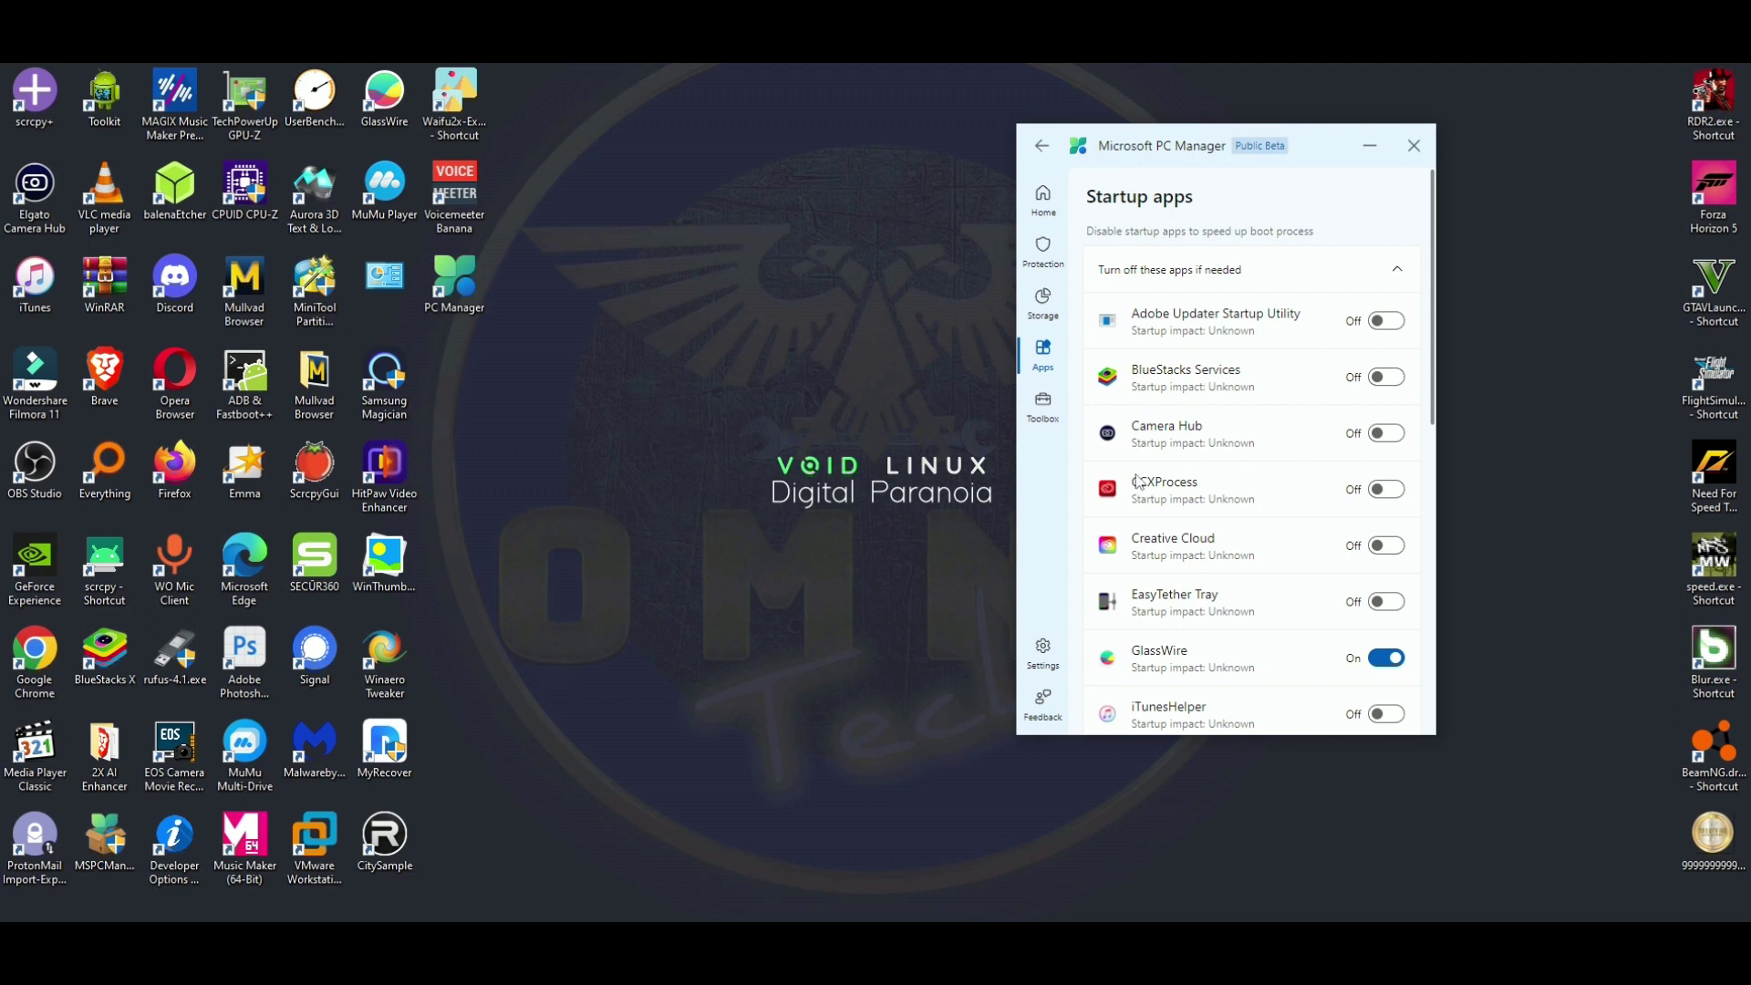
left_click(1038, 313)
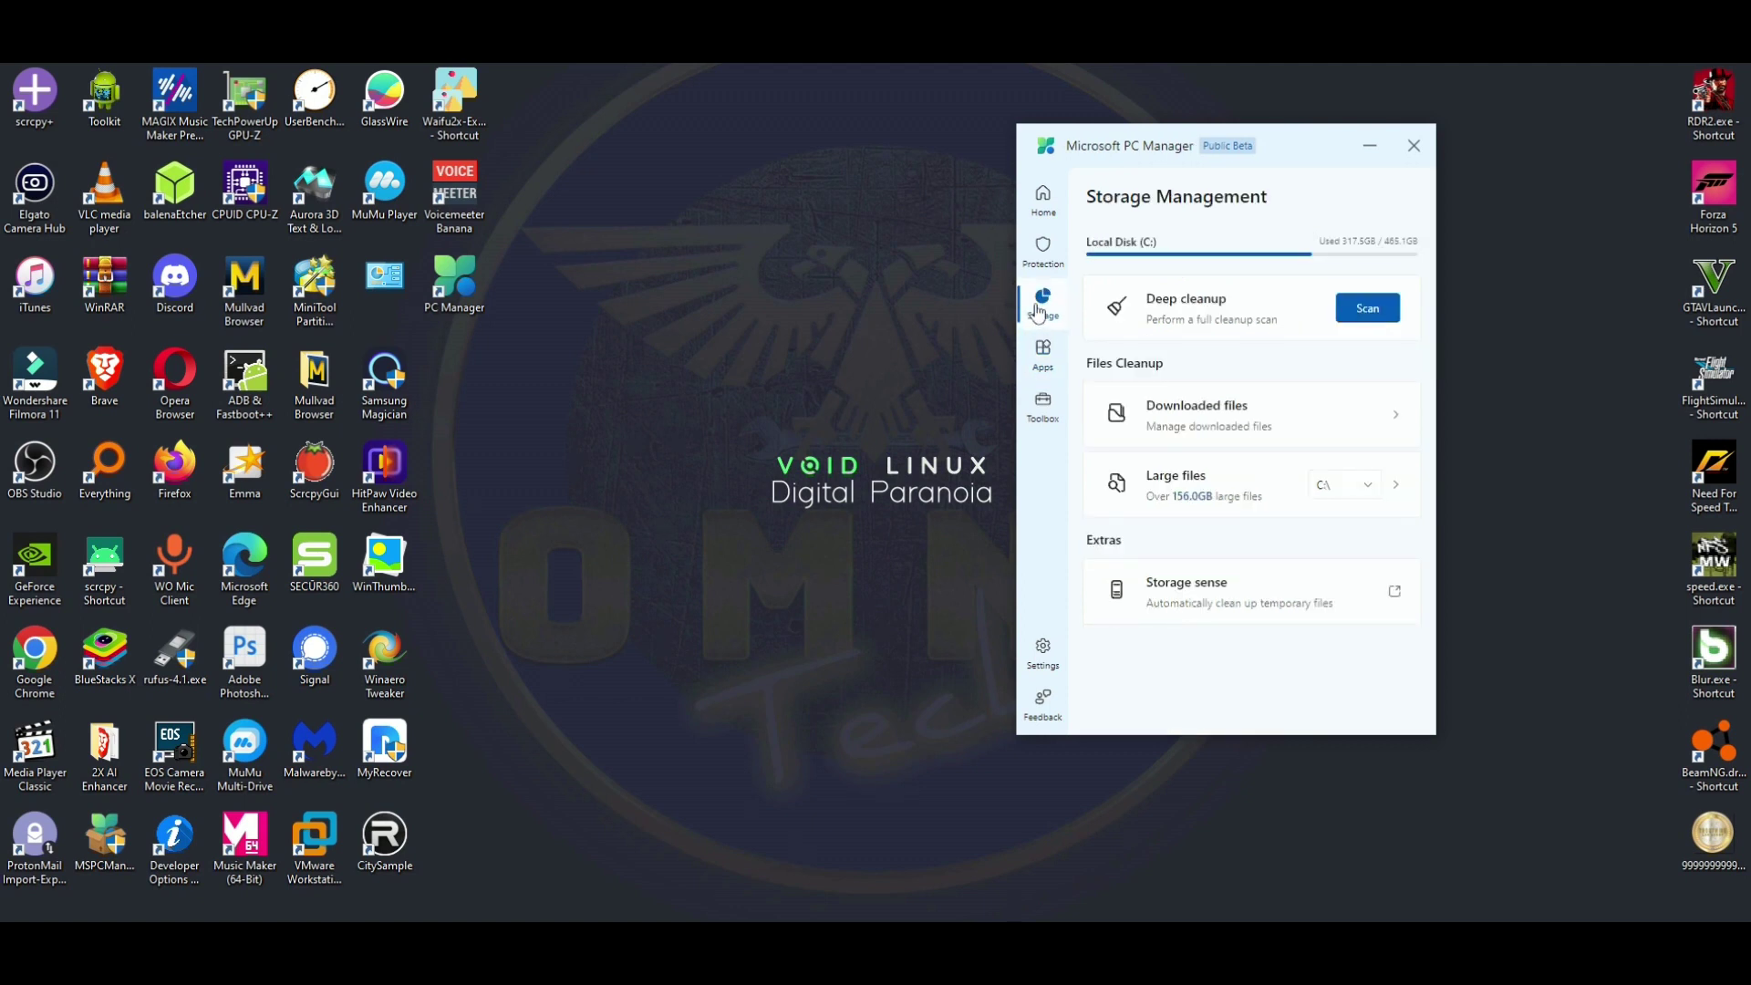
Run a Deep cleanup from Storage freeing 5.0 KB, then confirm Downloaded files has nothing to clean
left_click_drag(1291, 141, 1280, 148)
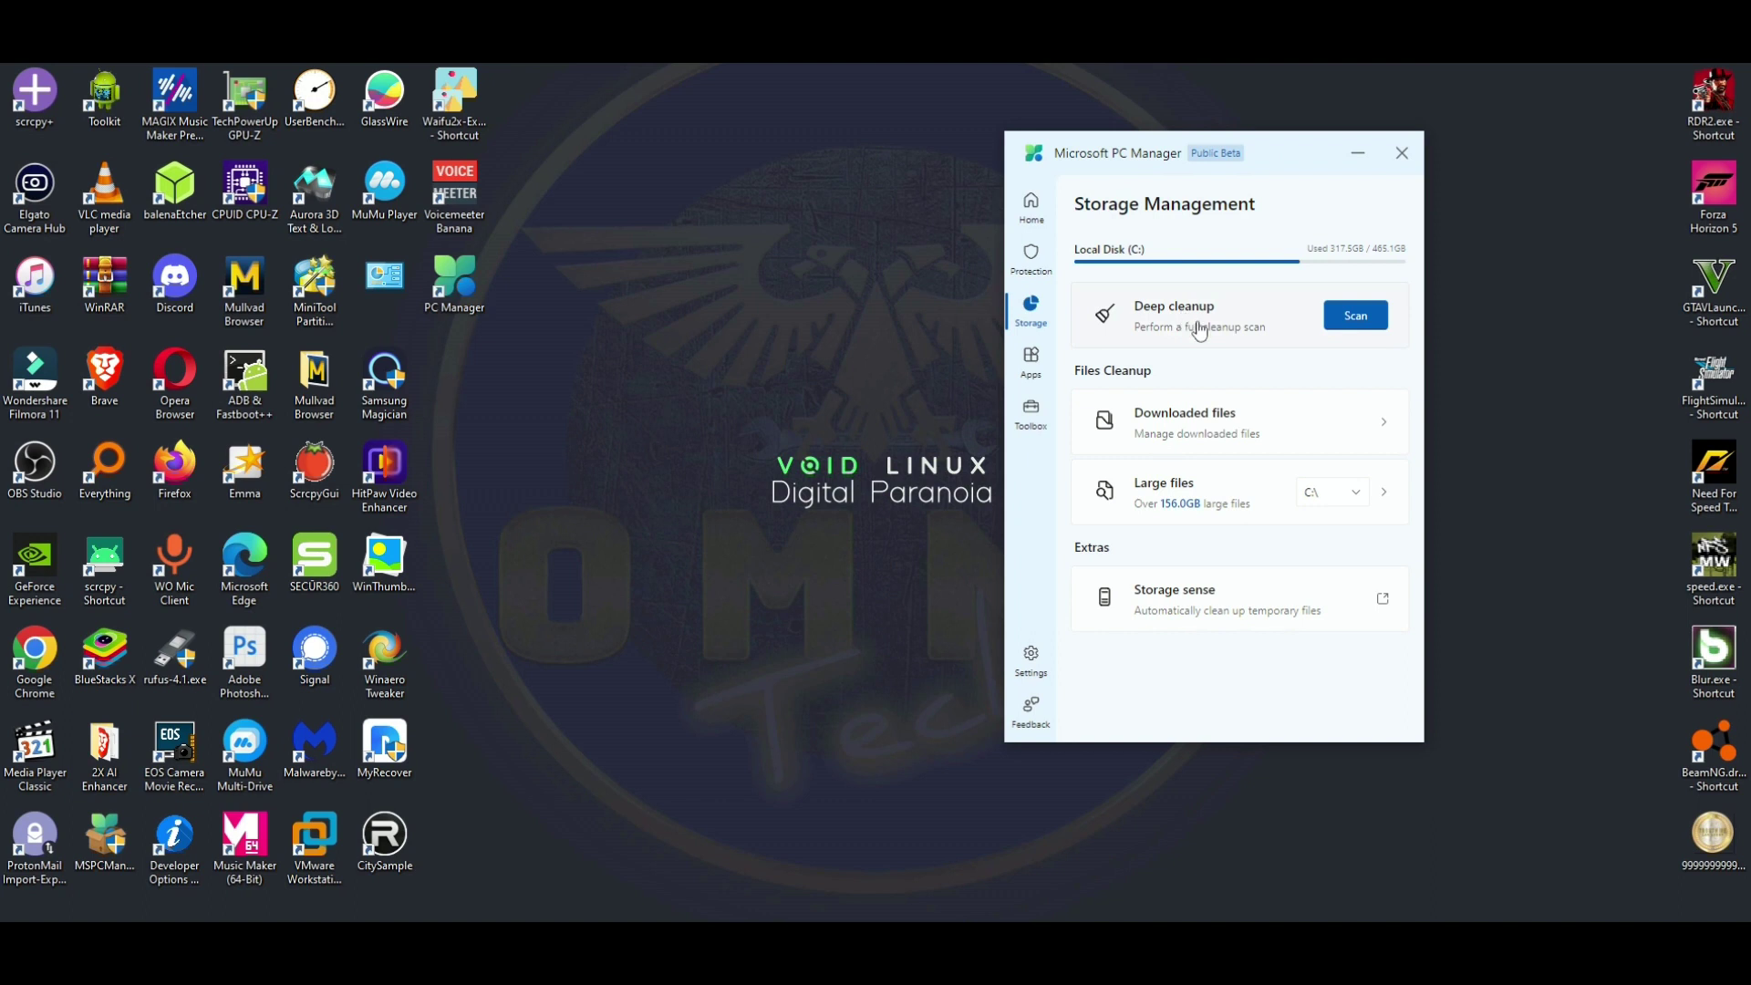
left_click(1348, 320)
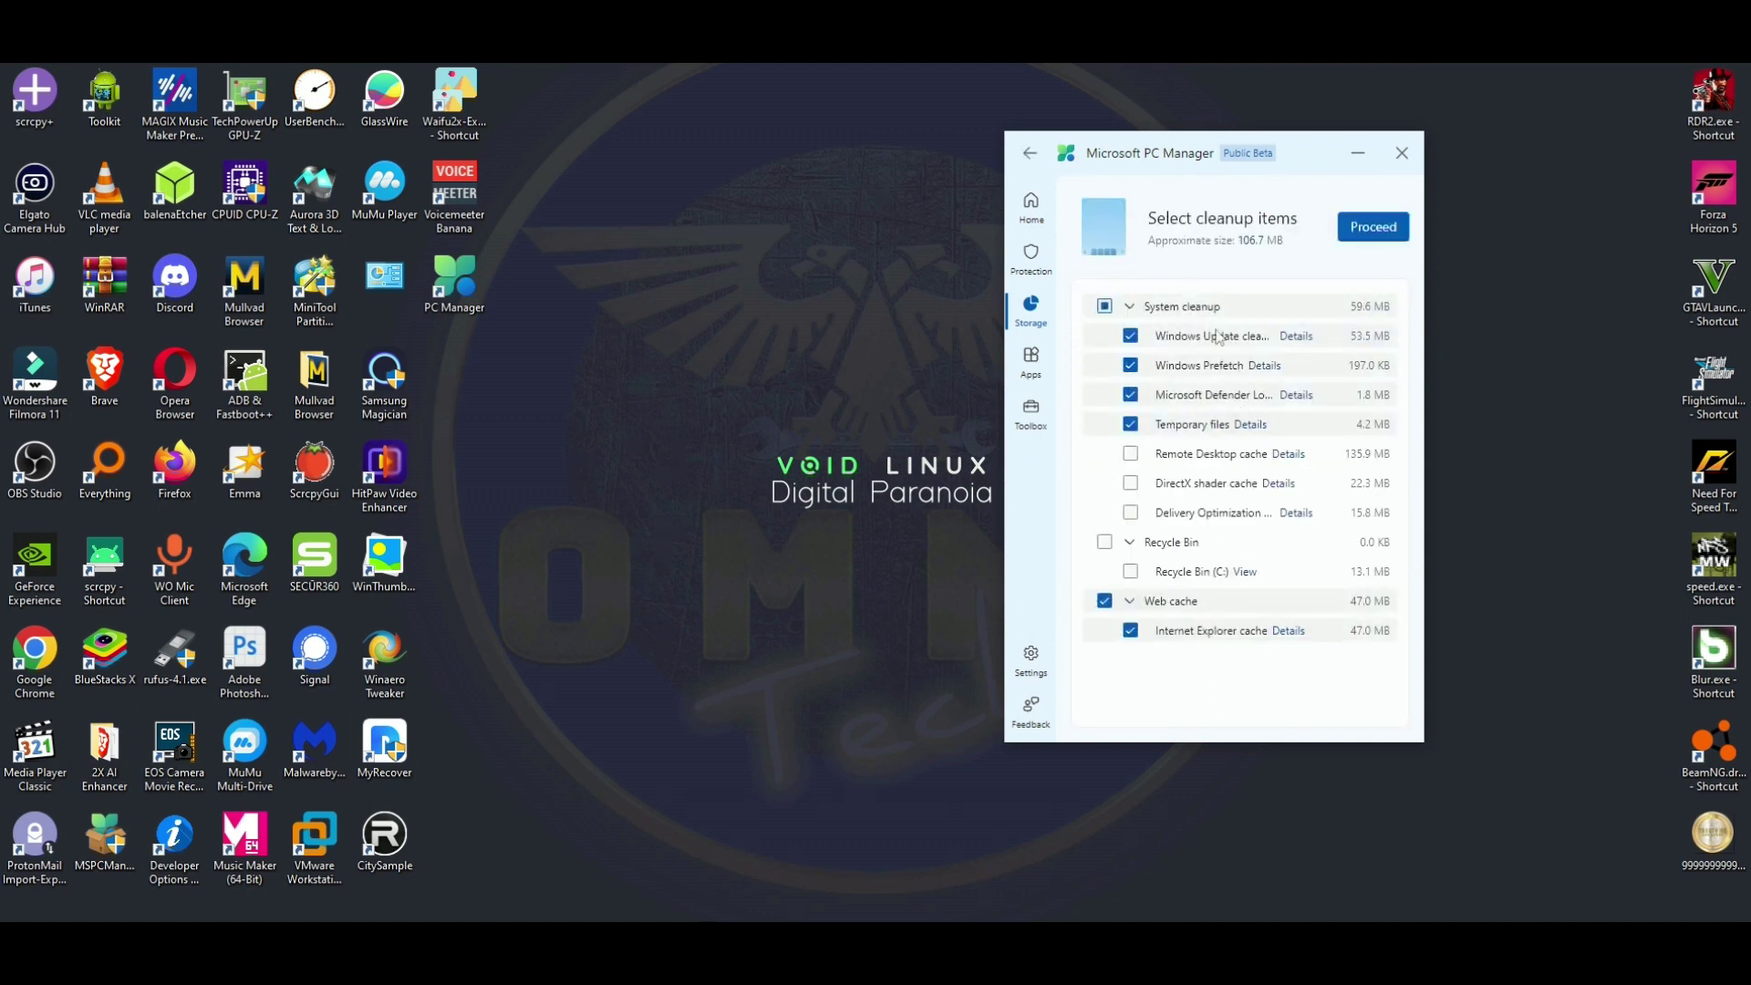
left_click(1355, 230)
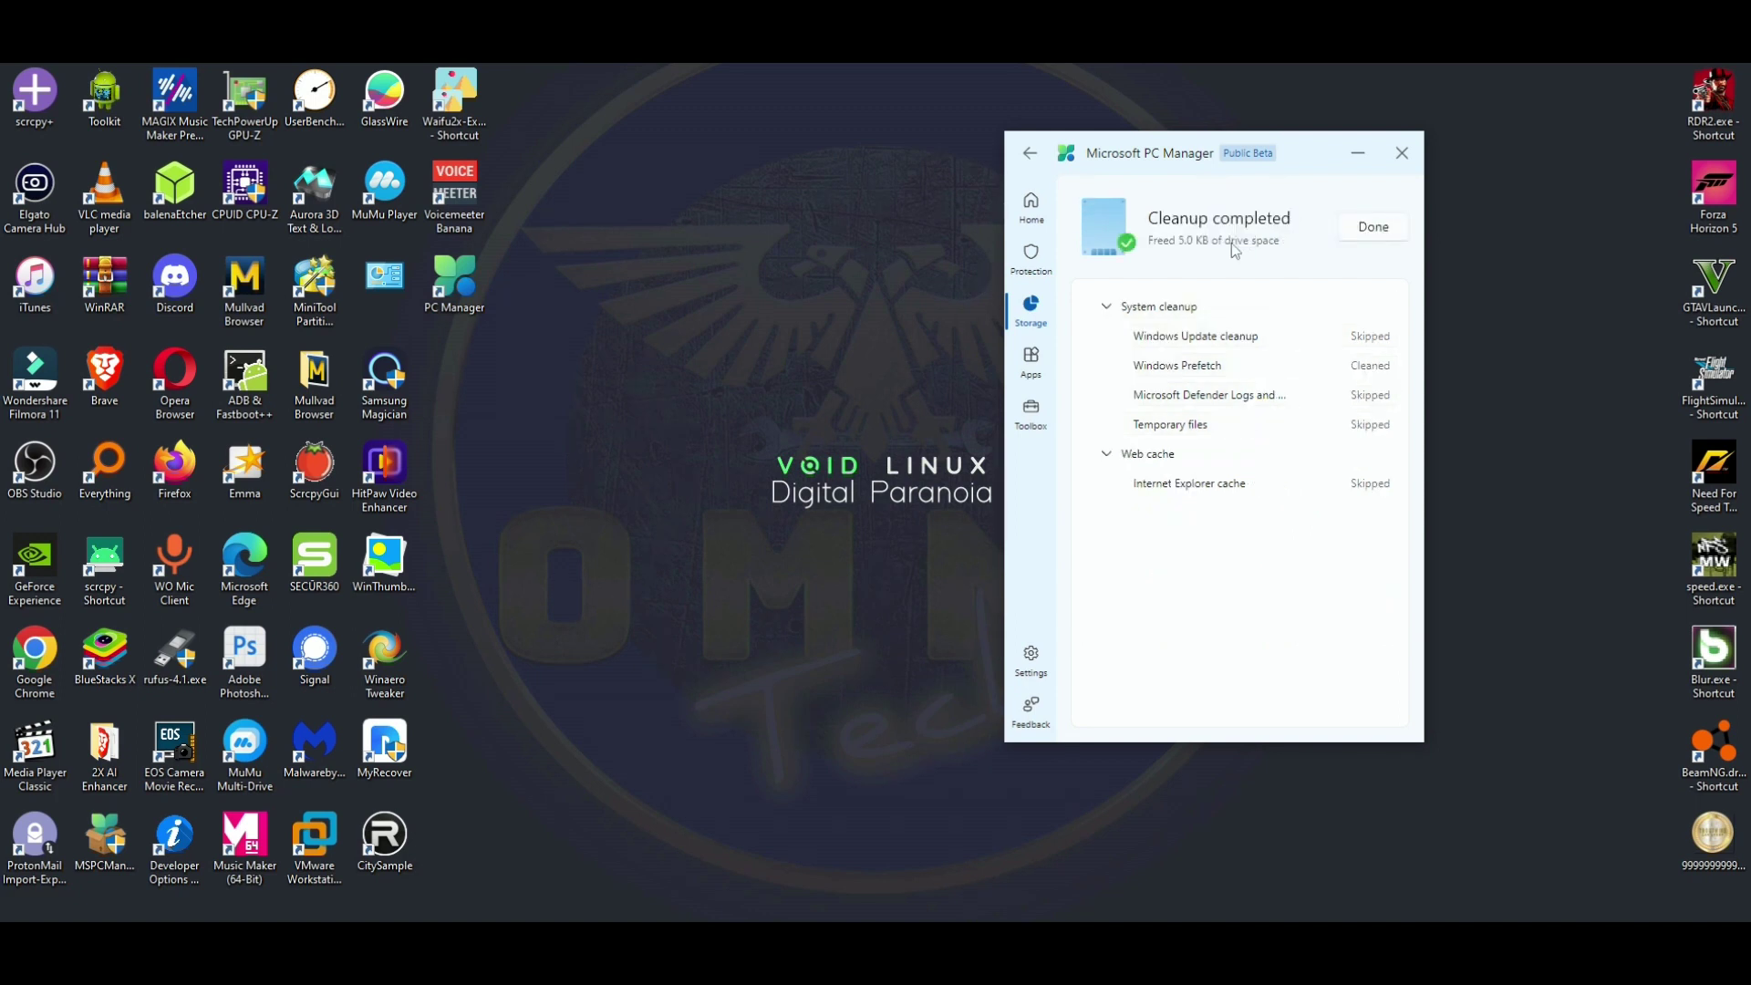
left_click(1362, 228)
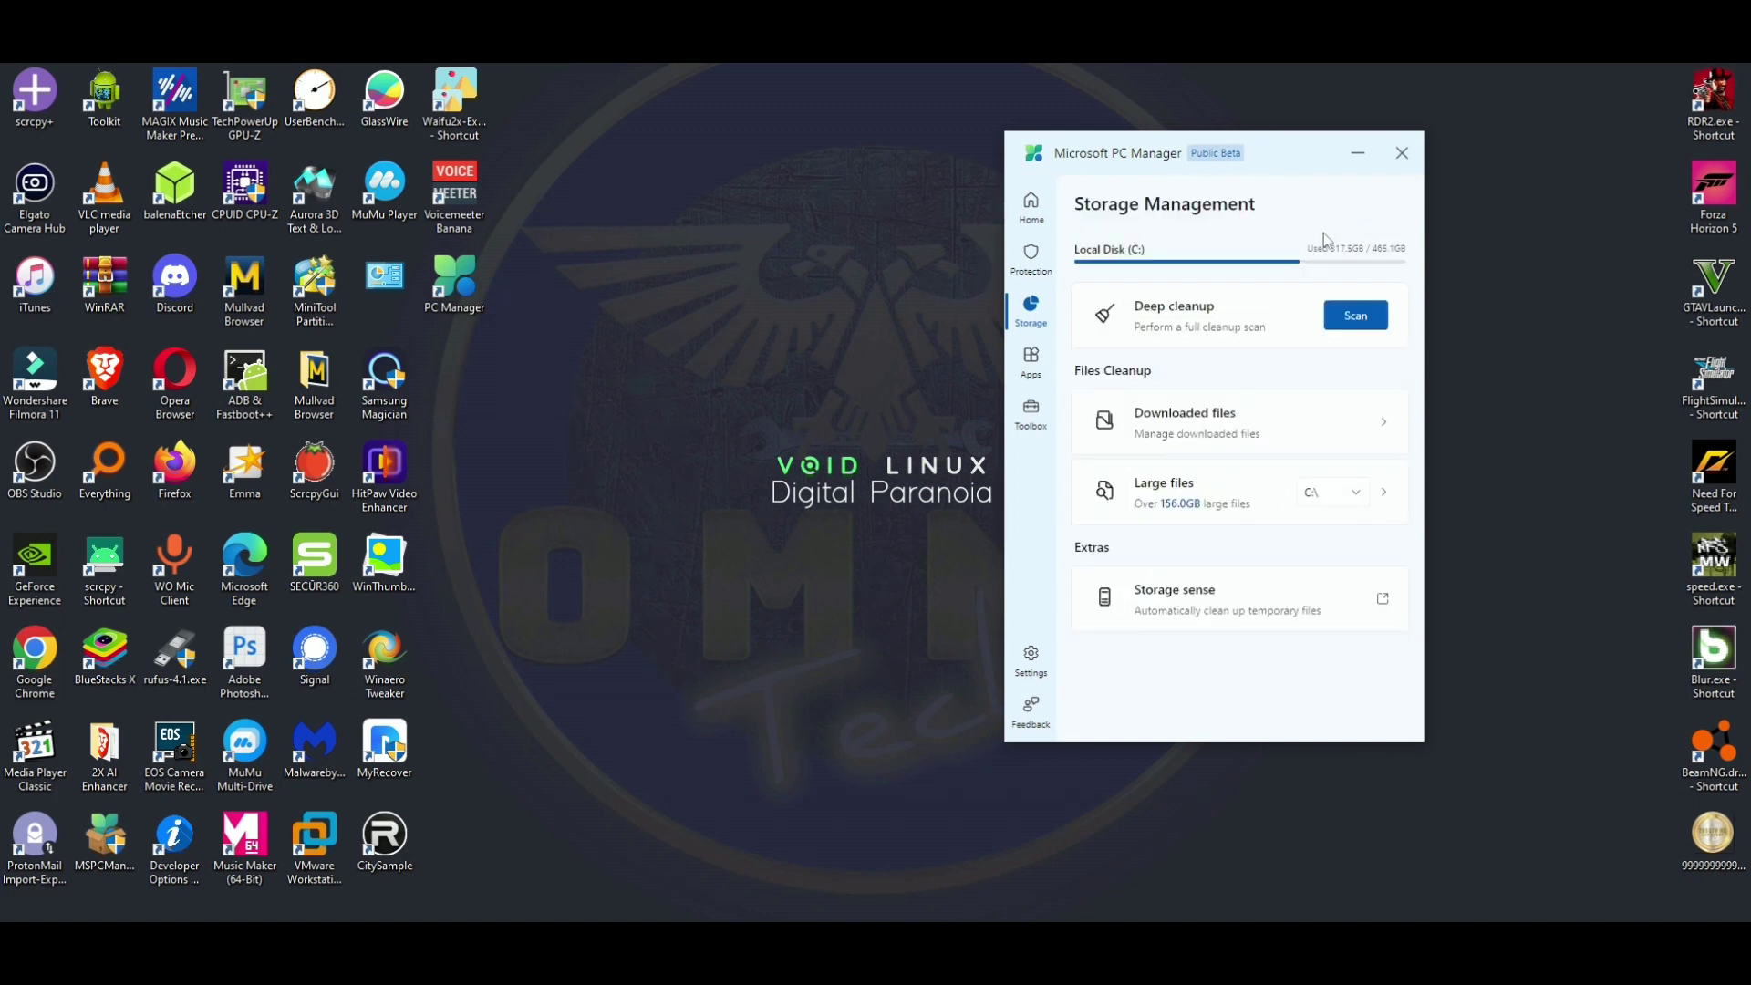
left_click(1155, 434)
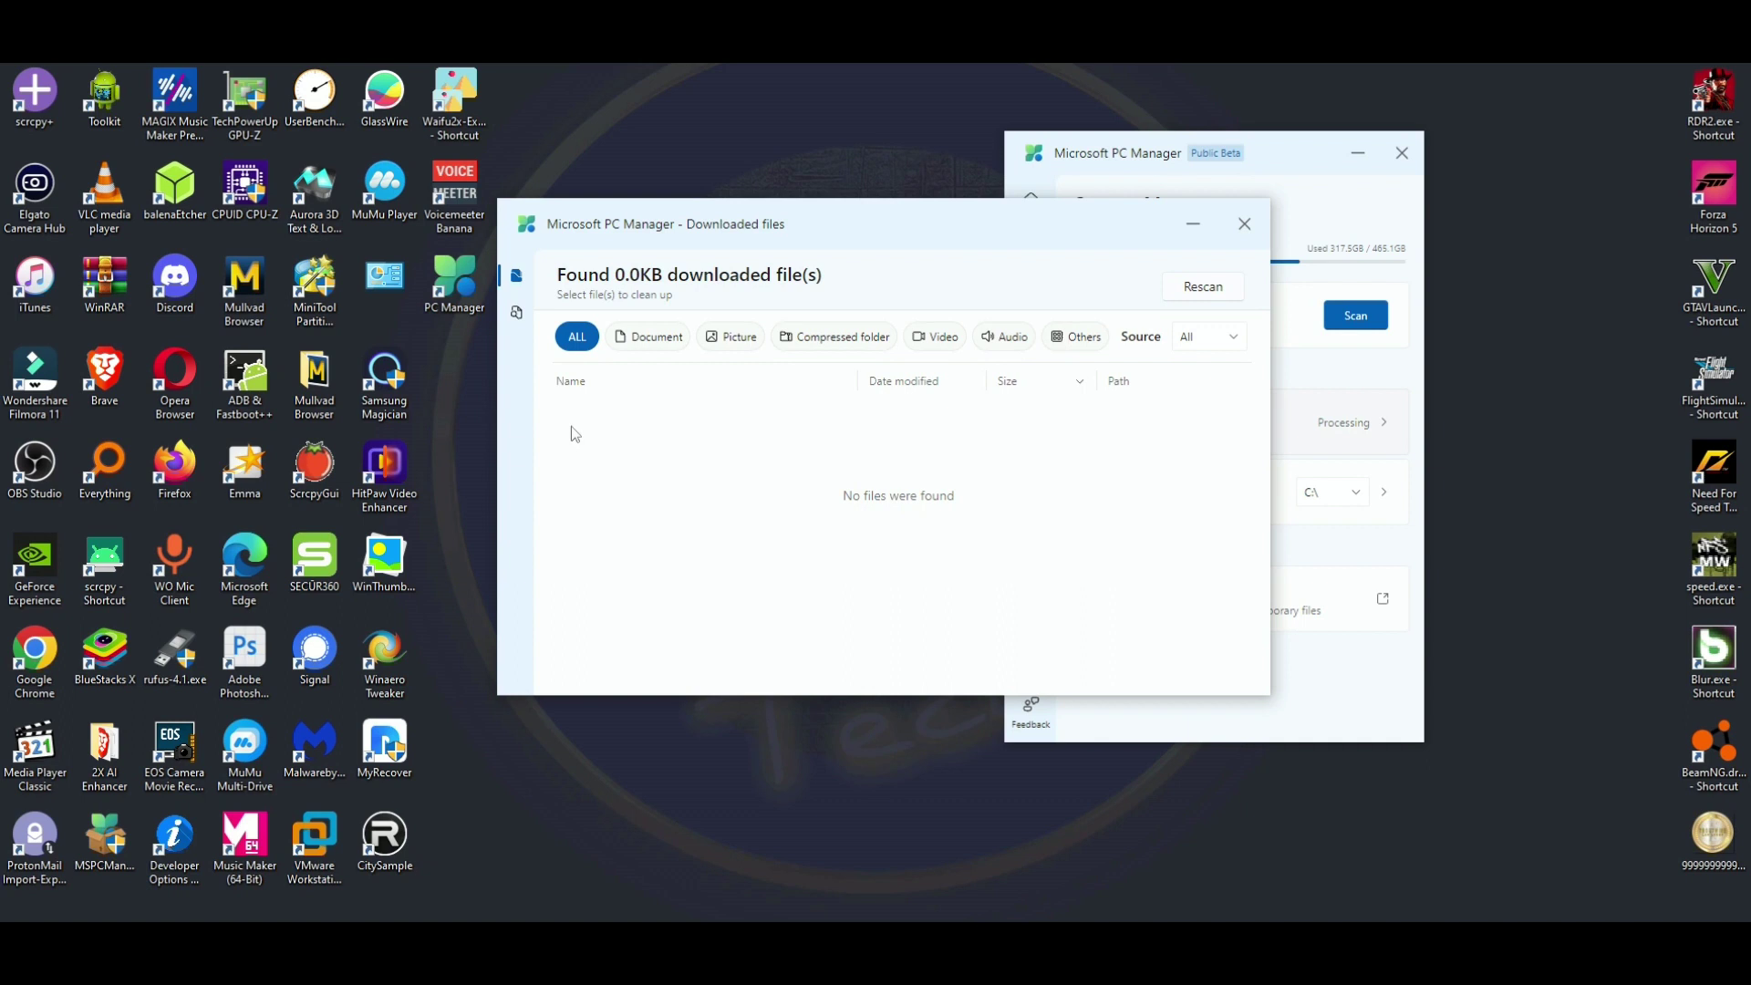
left_click(1268, 228)
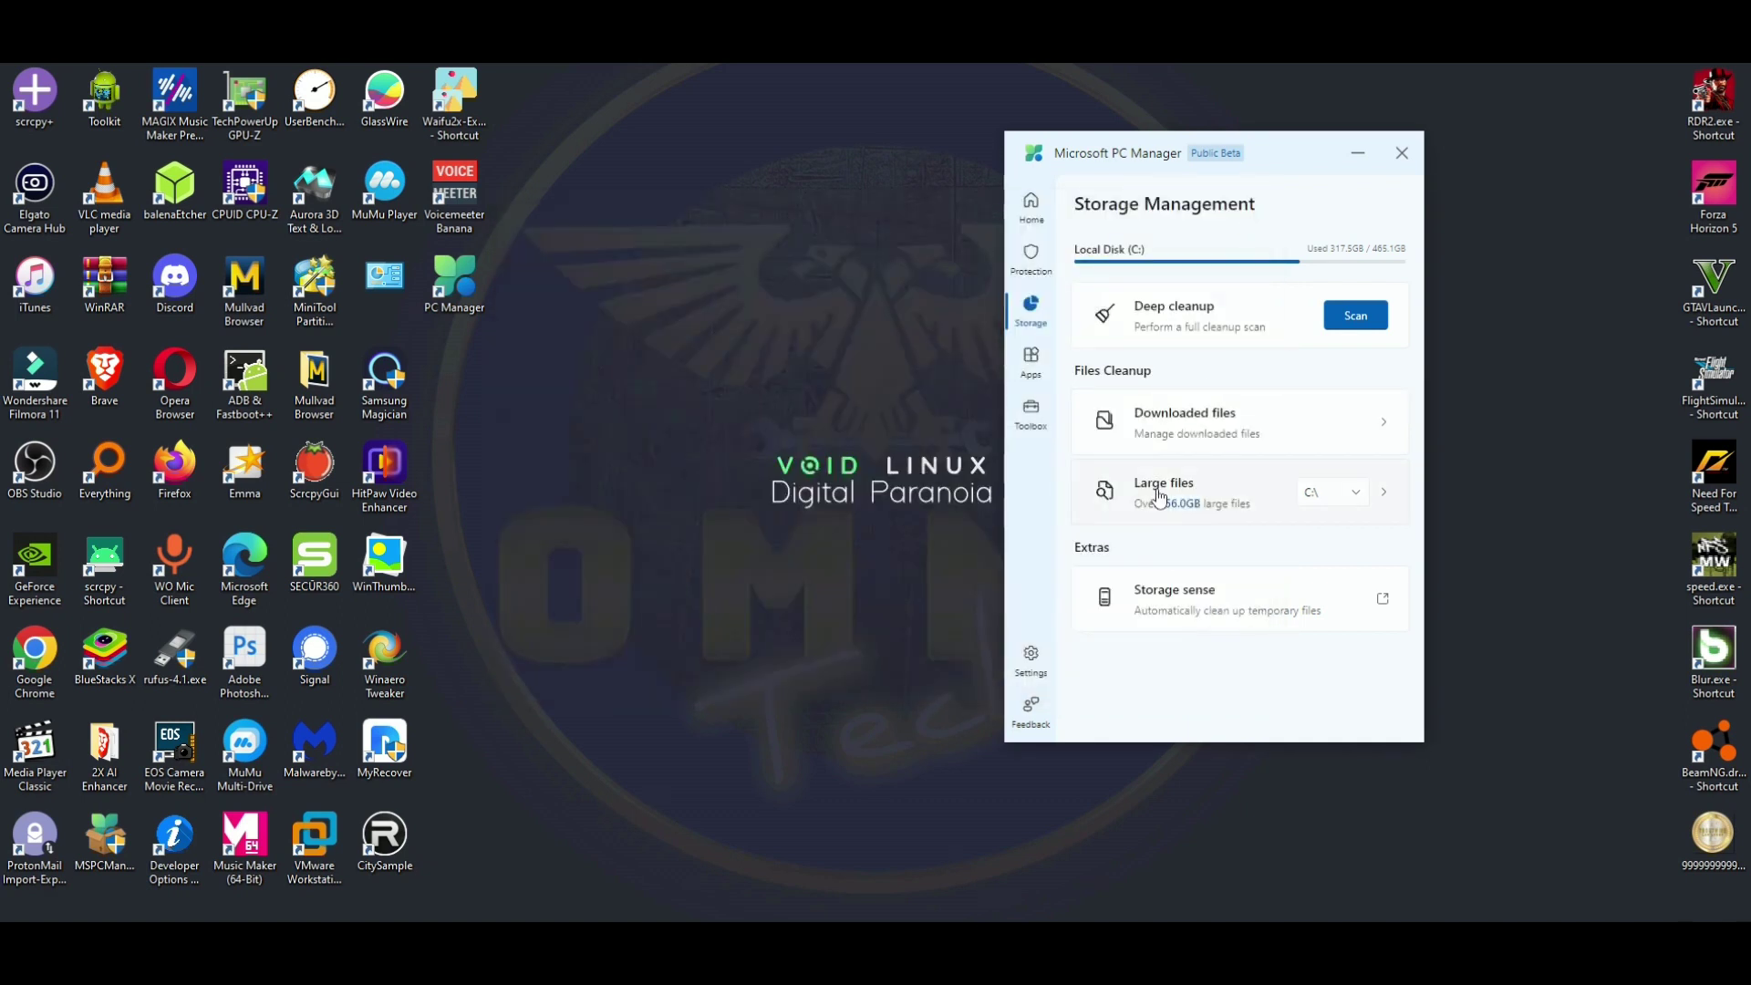
Open the Large files list of files over 10MB, totalling 125.9GB, and move it higher
left_click(1161, 497)
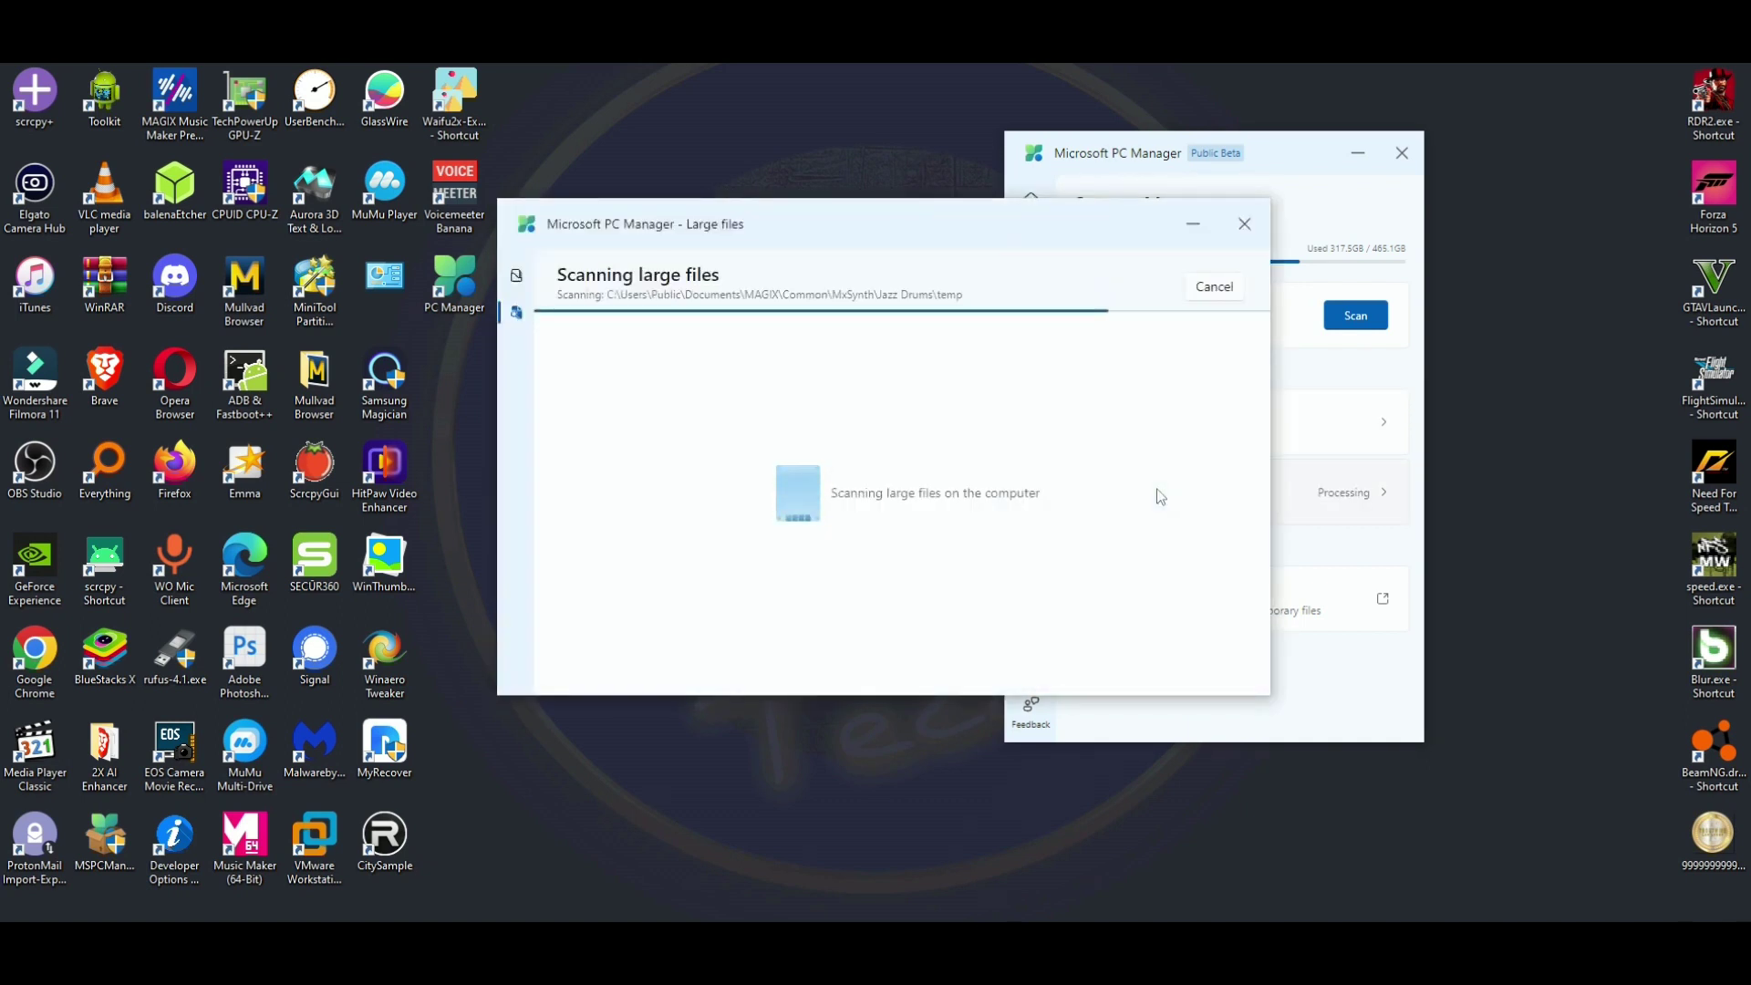
left_click_drag(904, 223, 908, 95)
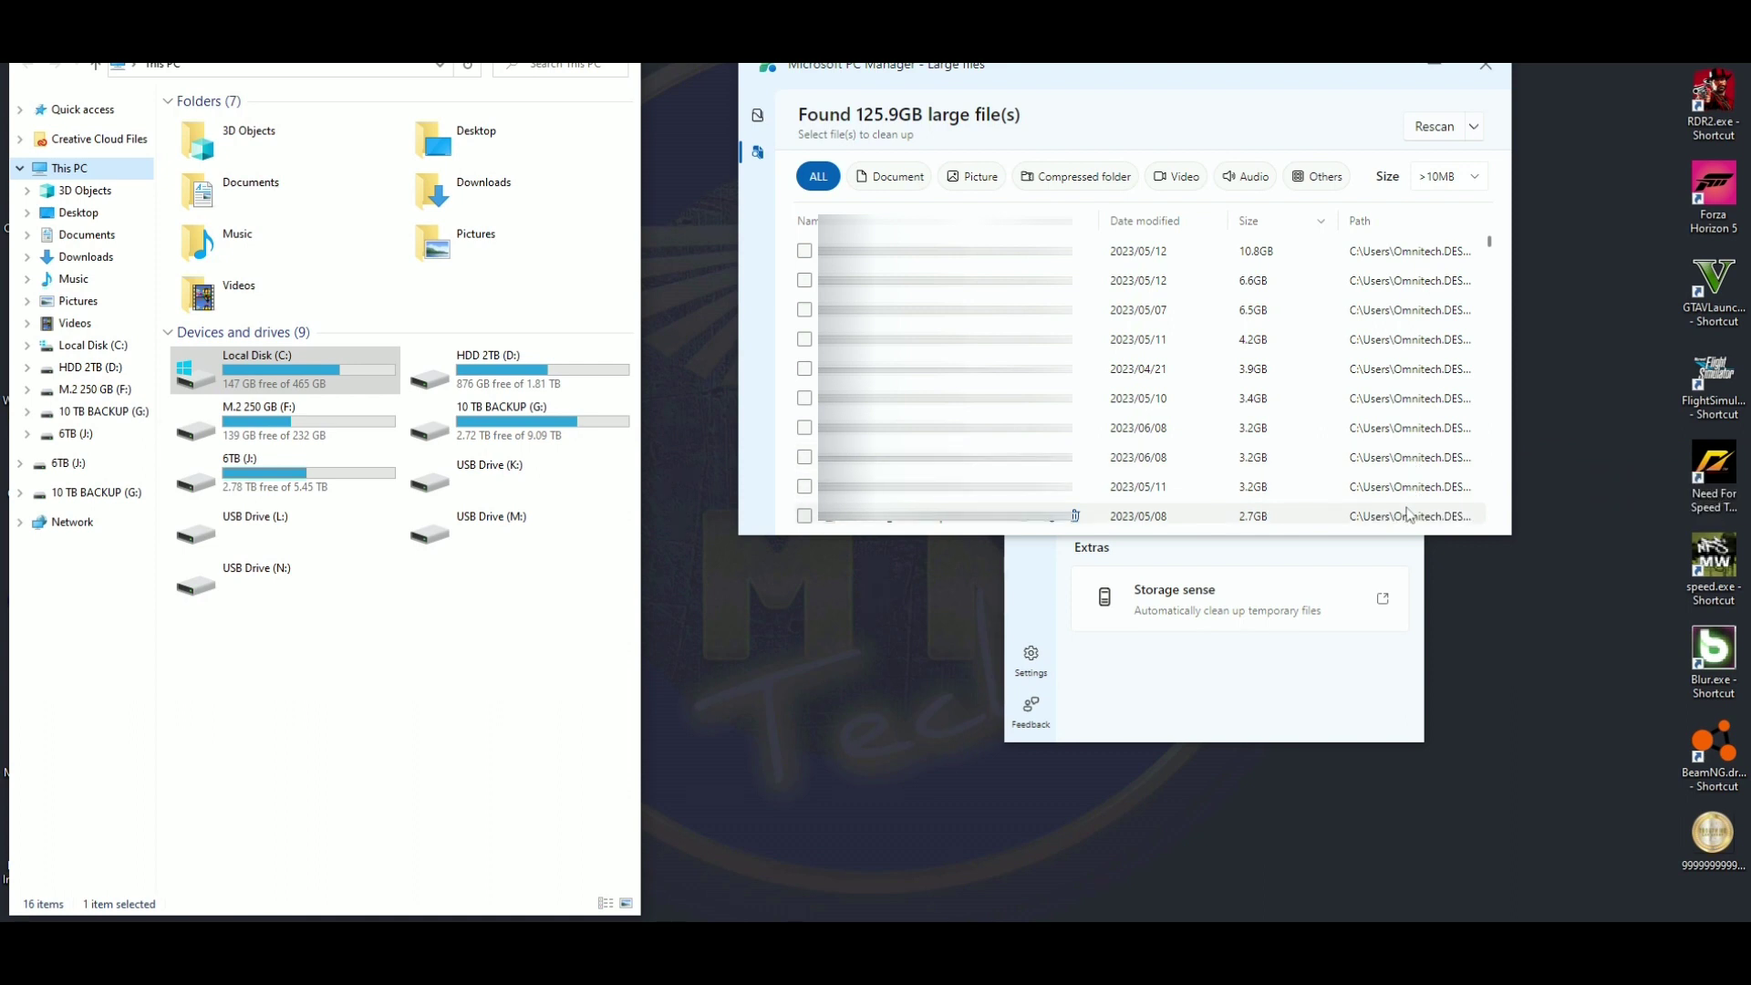
Tick the largest files for deletion, from 10.8GB down through the 3.2GB files
left_click(804, 251)
left_click(804, 280)
left_click(805, 309)
left_click(804, 340)
left_click(805, 398)
left_click(805, 428)
left_click(805, 457)
left_click(804, 485)
Tick the remaining files to reach 26, then permanently delete them and confirm
scroll(1253, 346, "down", 5)
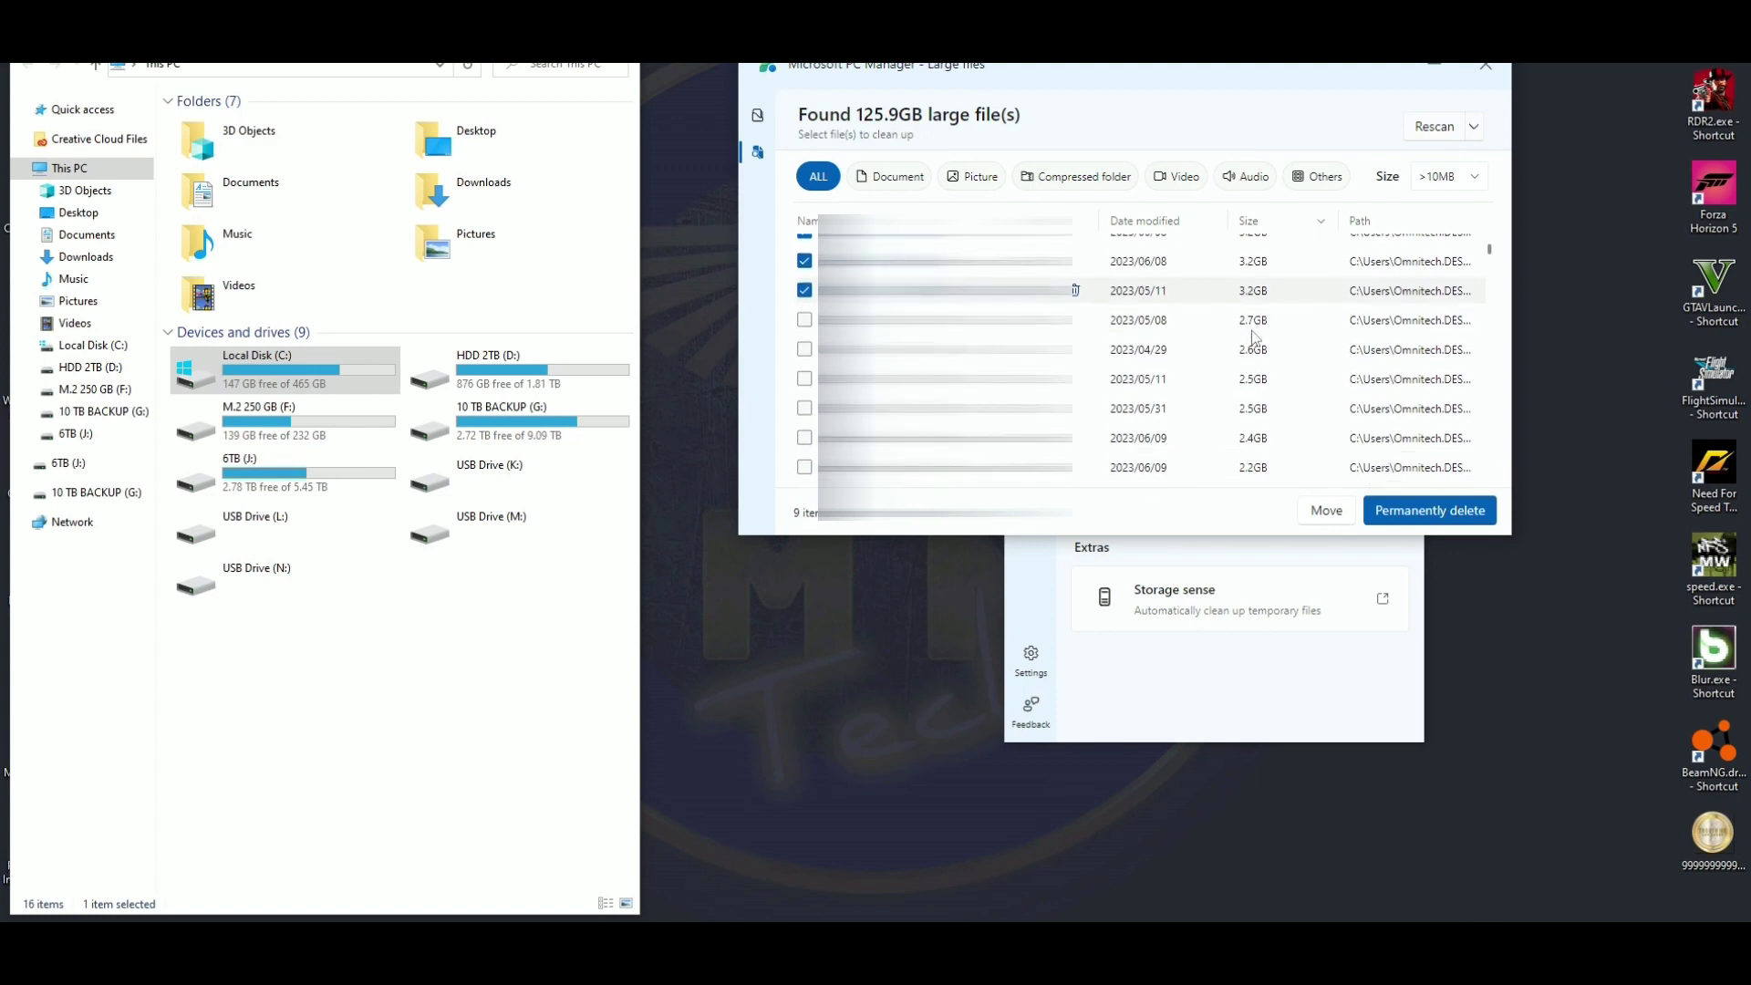
left_click(1253, 340)
scroll(1133, 364, "up", 2)
left_click(1133, 372)
scroll(1134, 365, "up", 3)
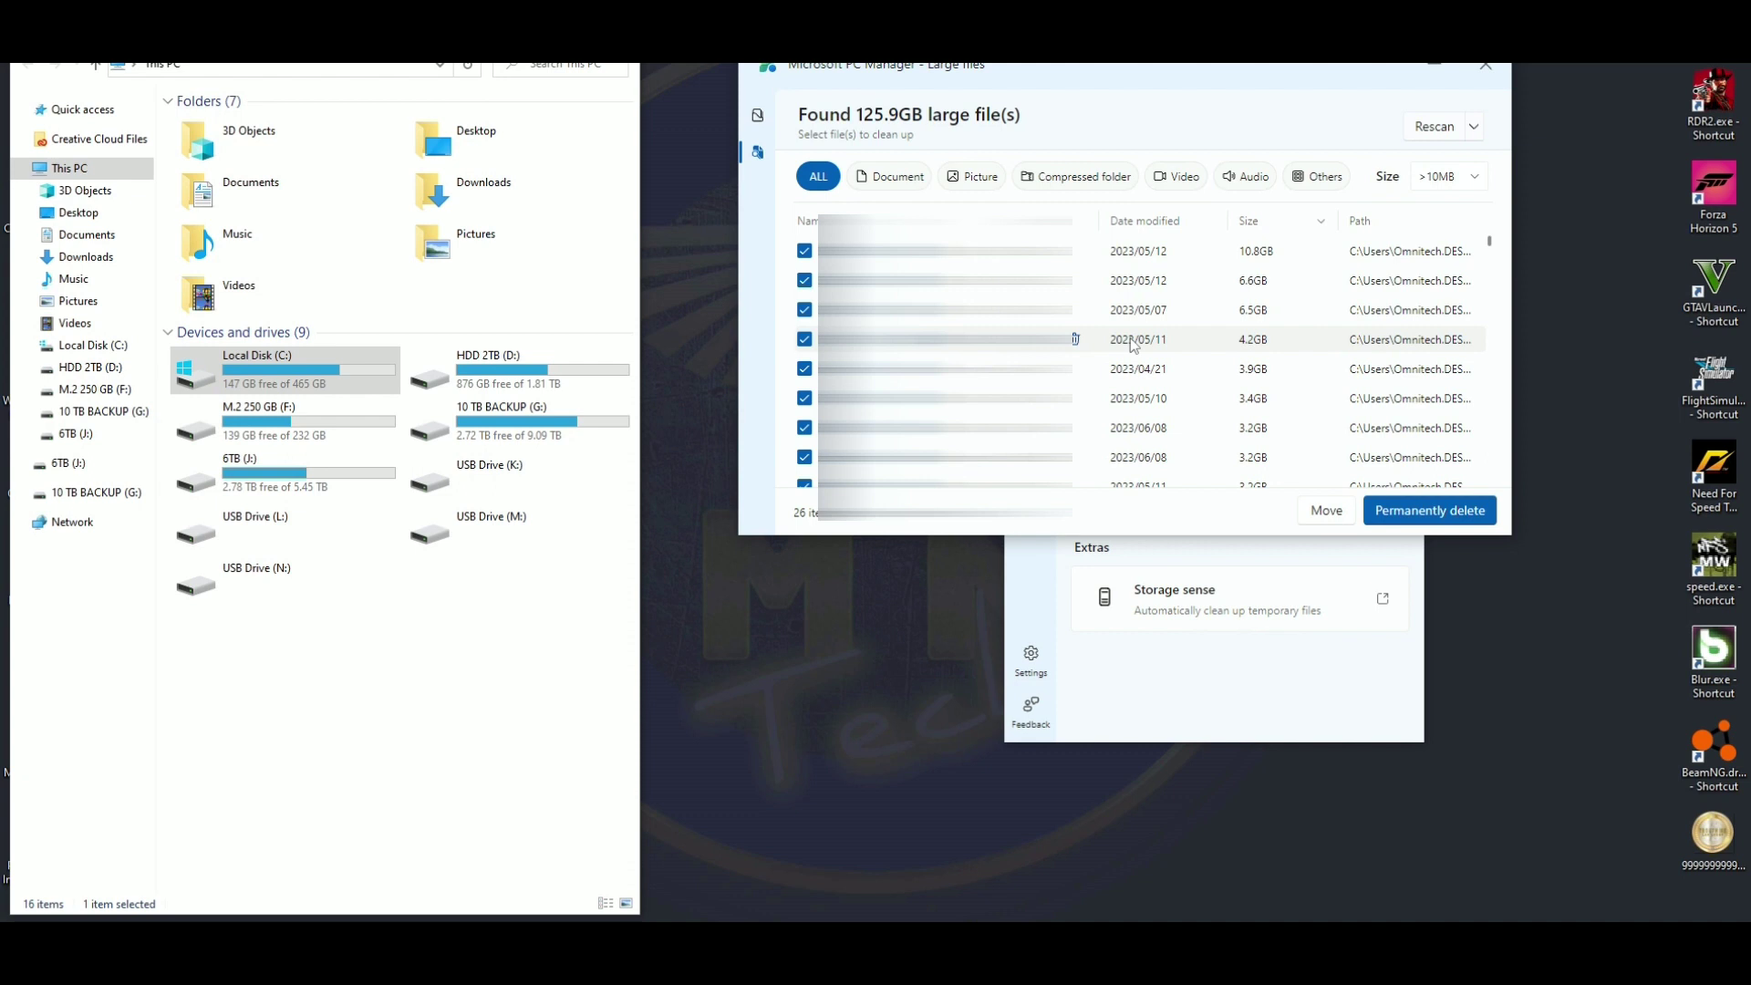
left_click(1419, 511)
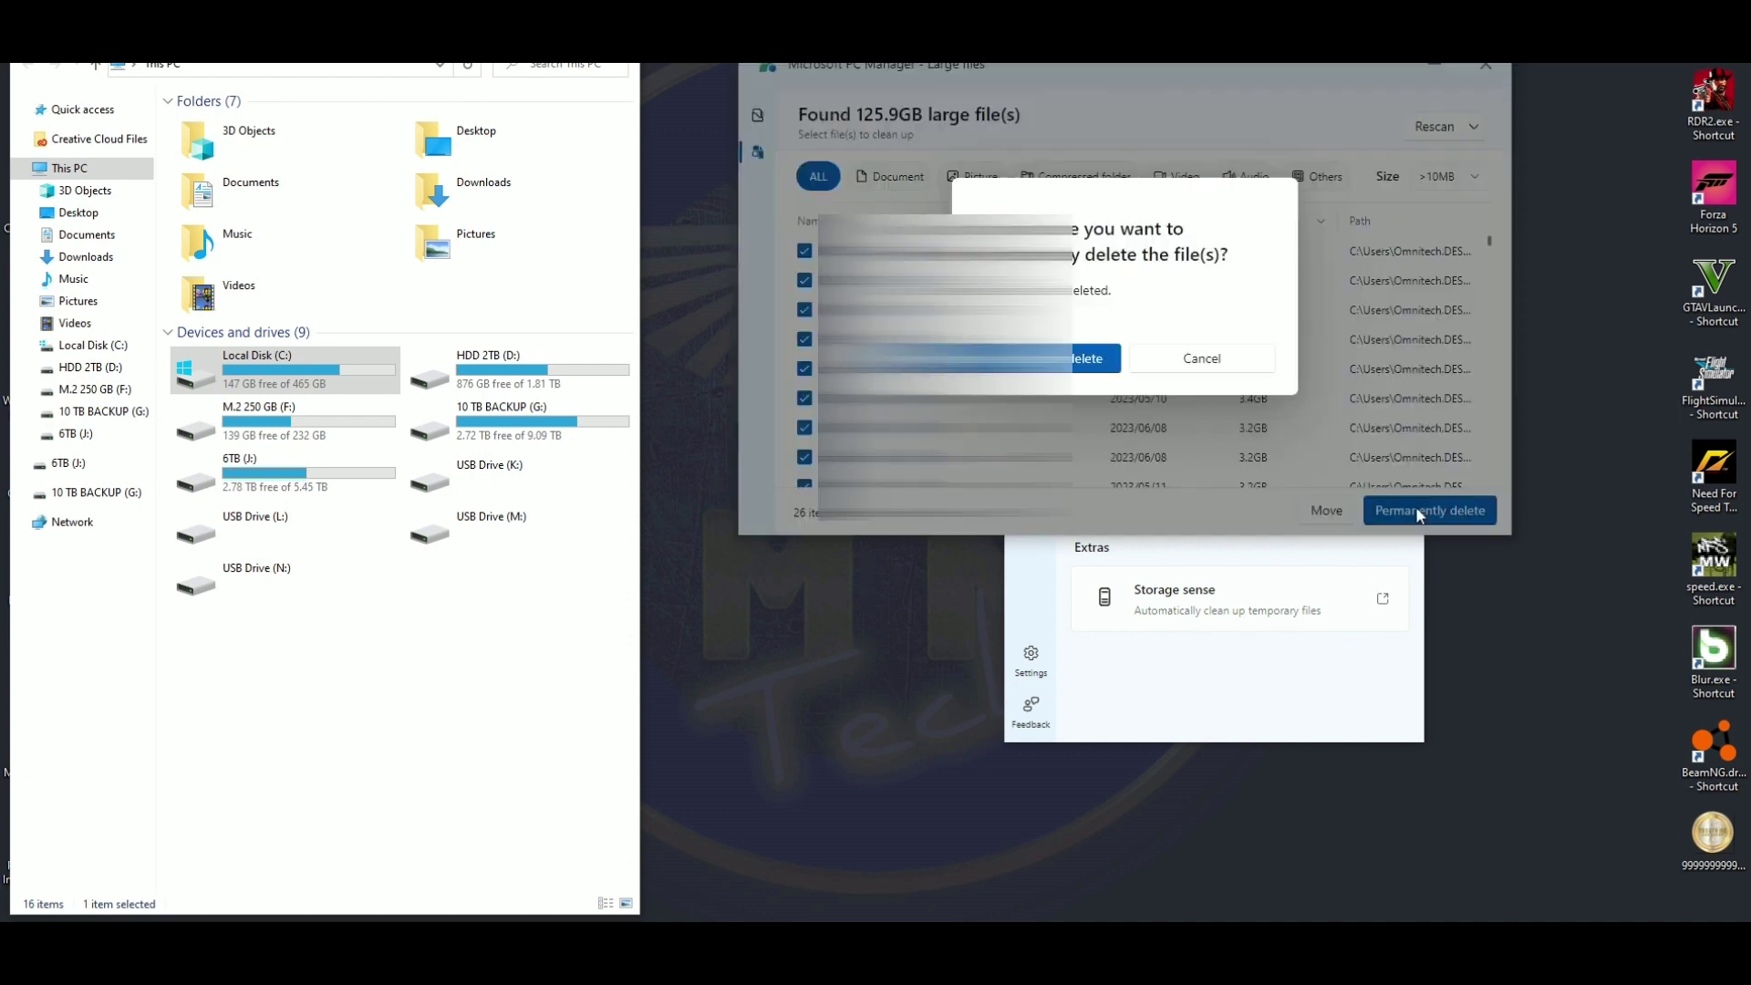
left_click(1090, 356)
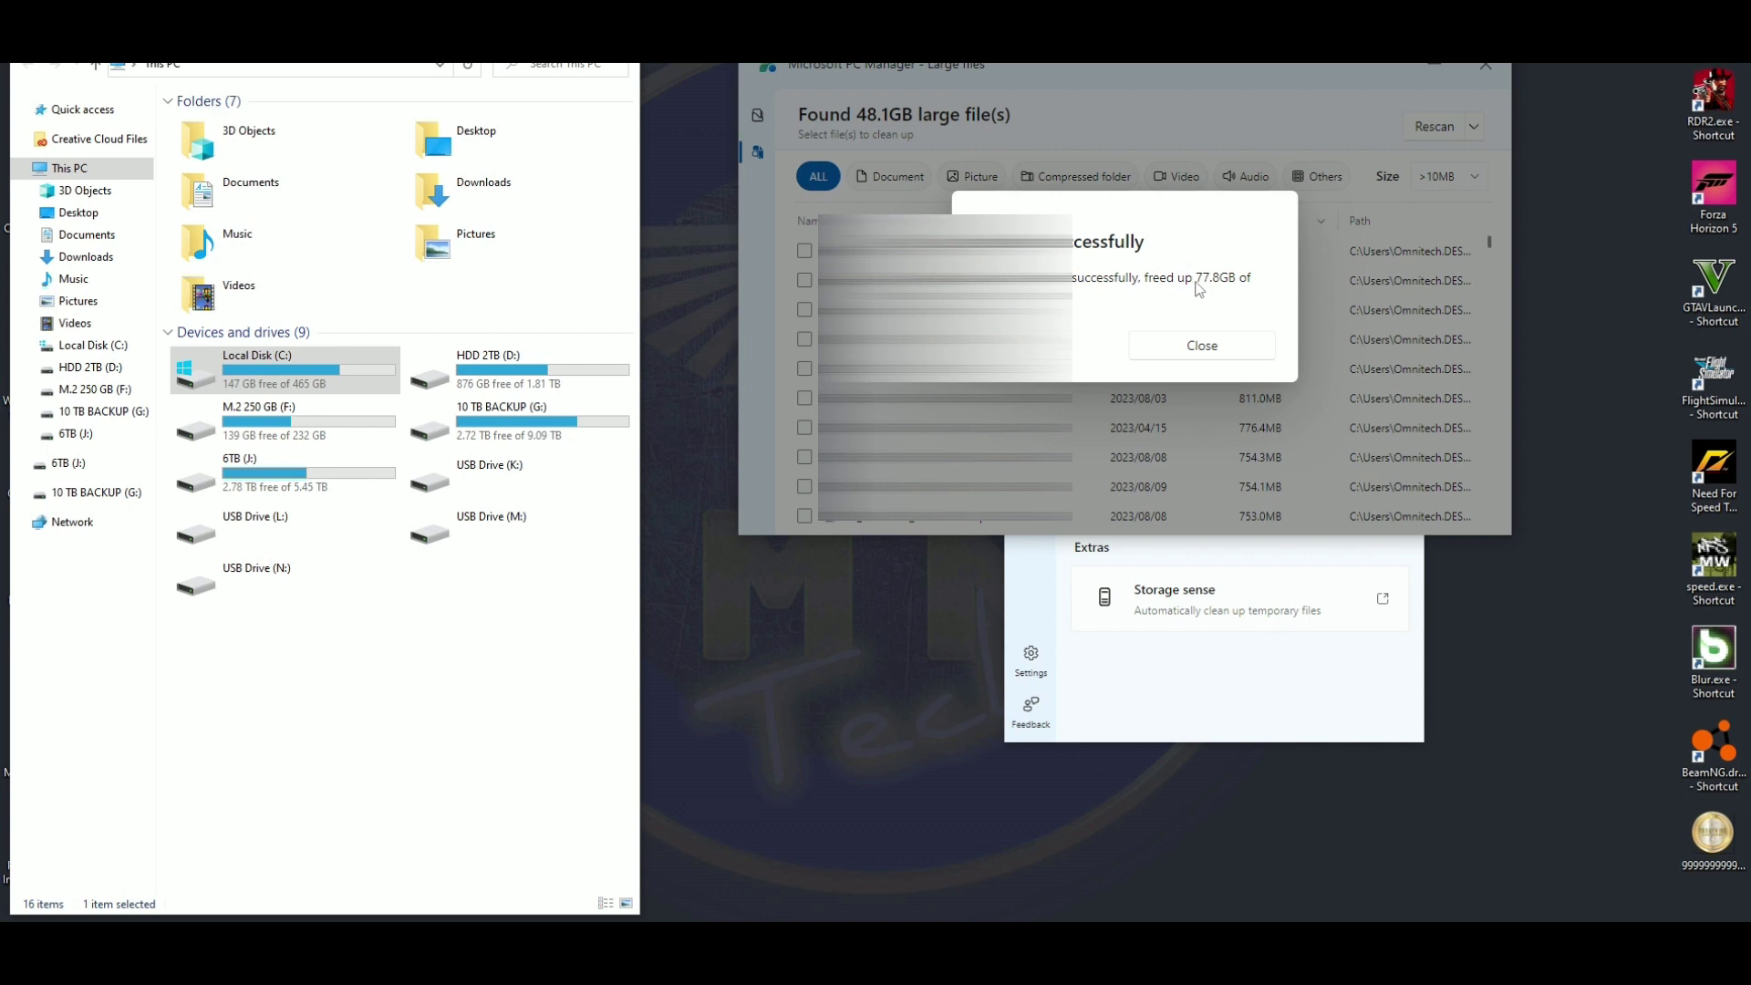
Dismiss the deletion message and refresh This PC so Local Disk (C:) shows 225 GB free
left_click(1217, 355)
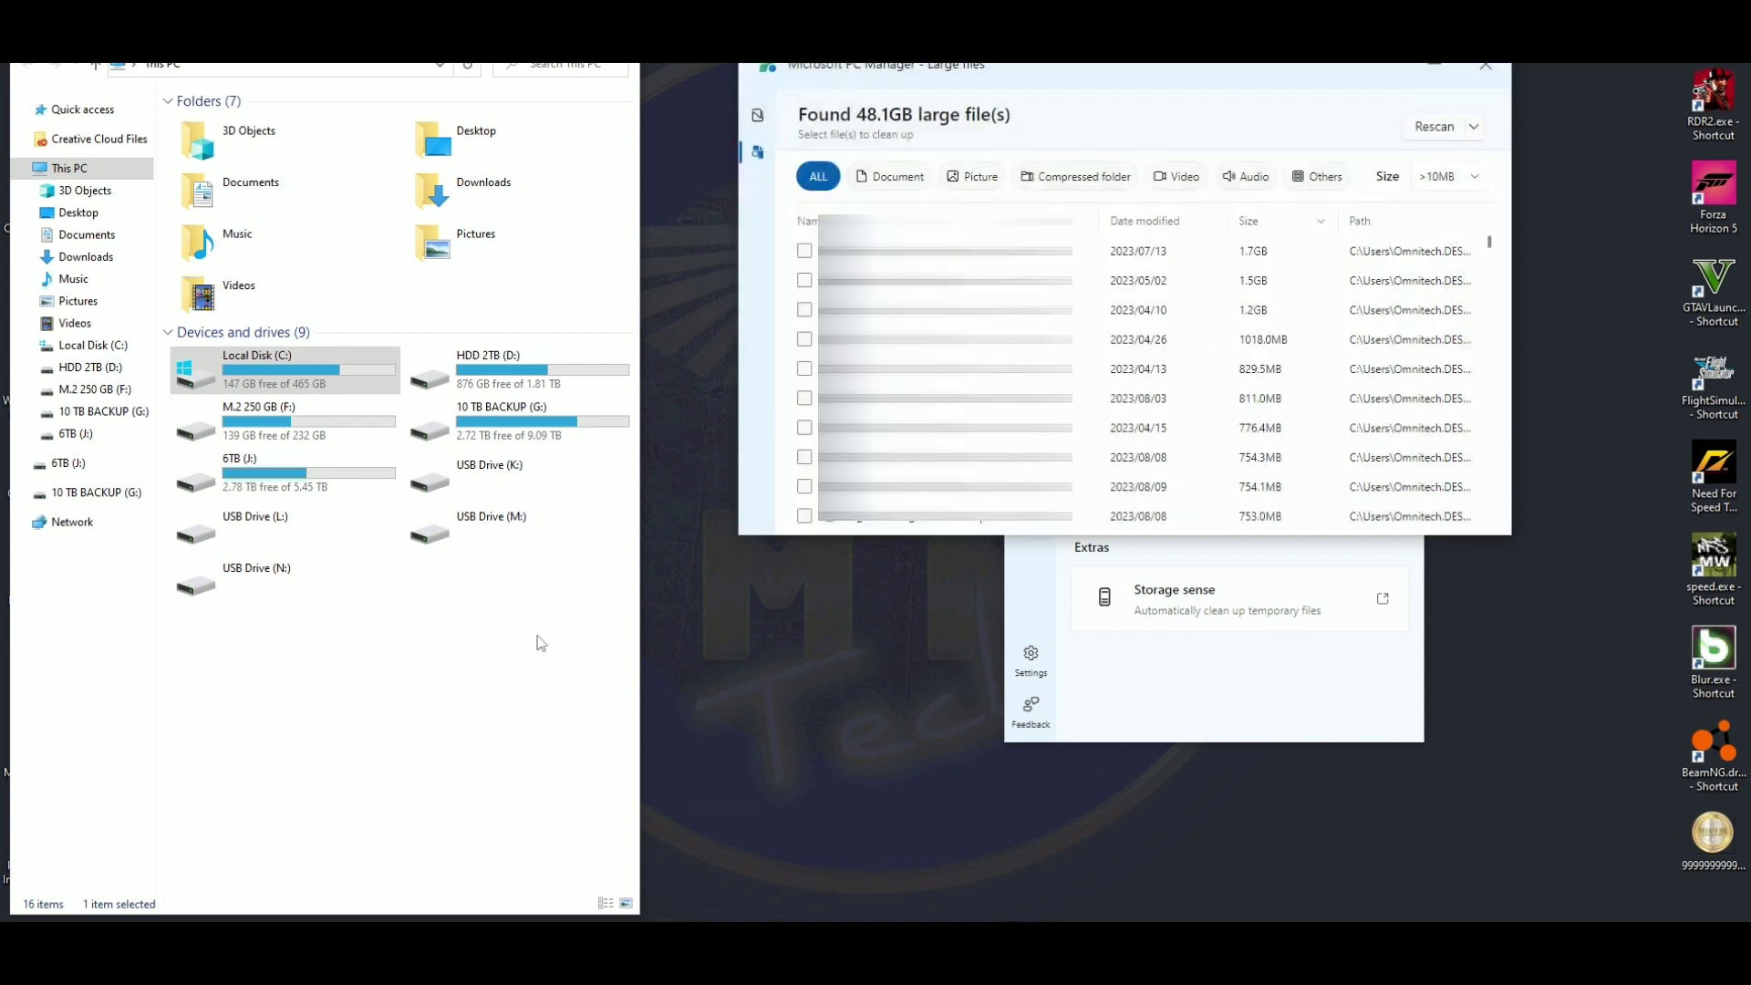
right_click(421, 640)
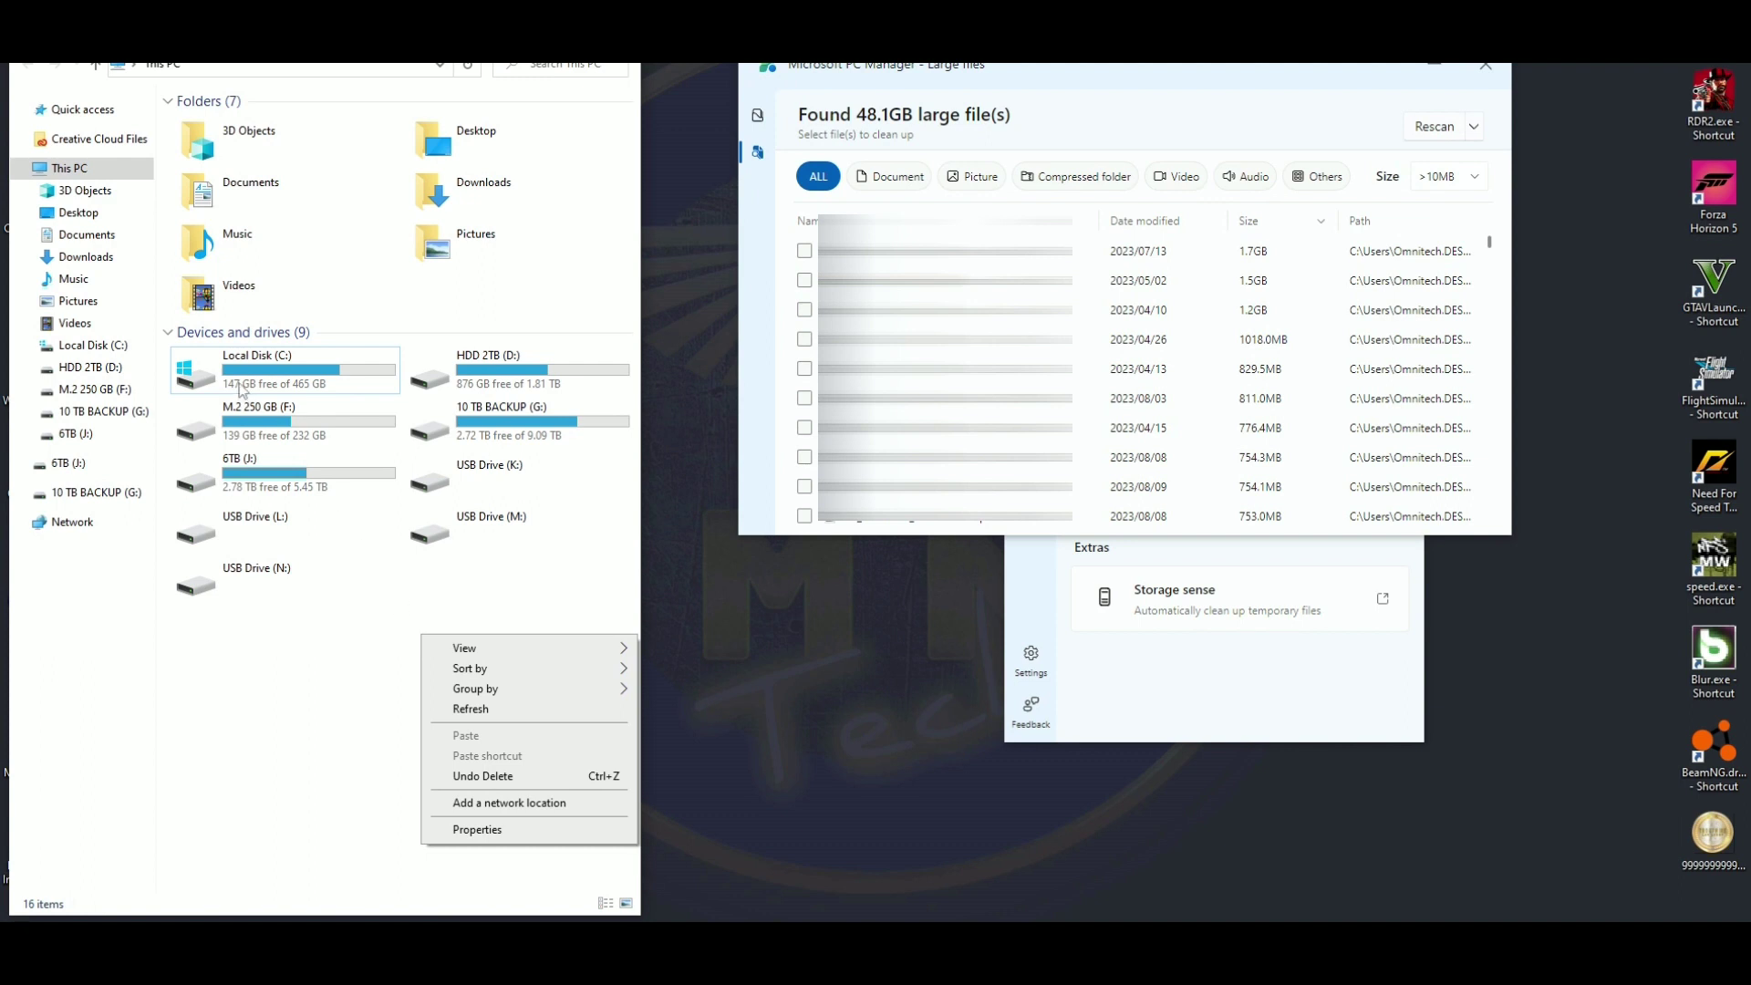
left_click(461, 709)
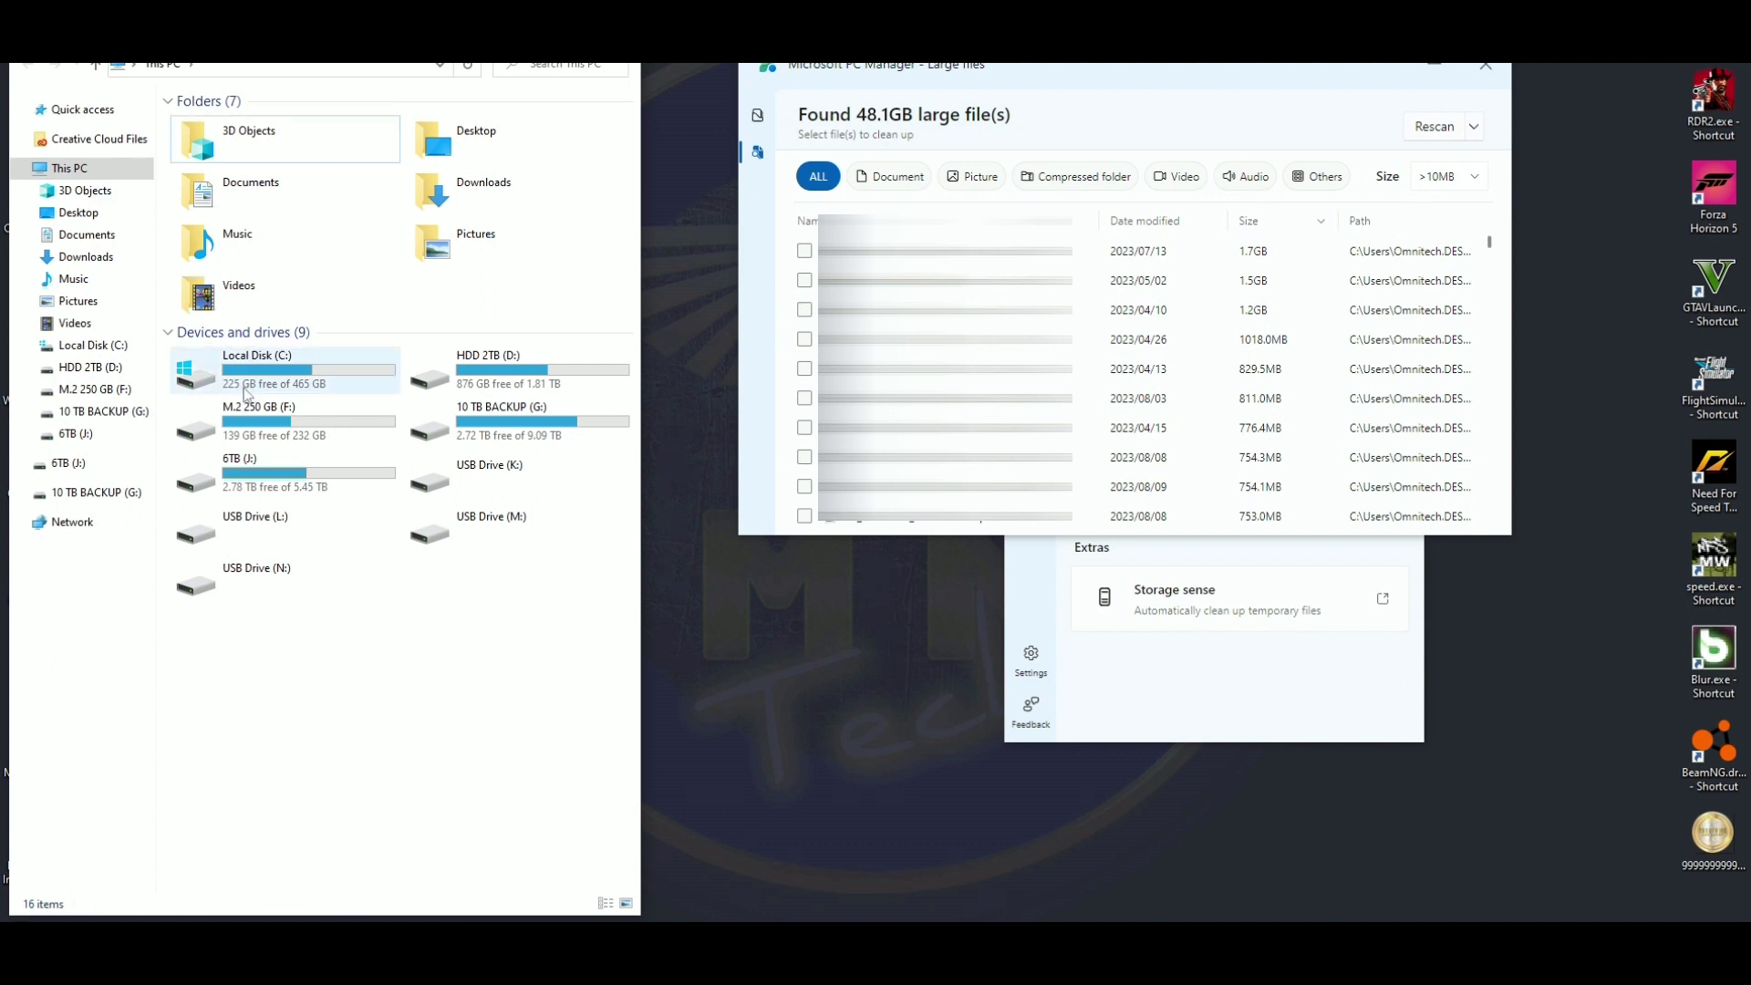
left_click(246, 393)
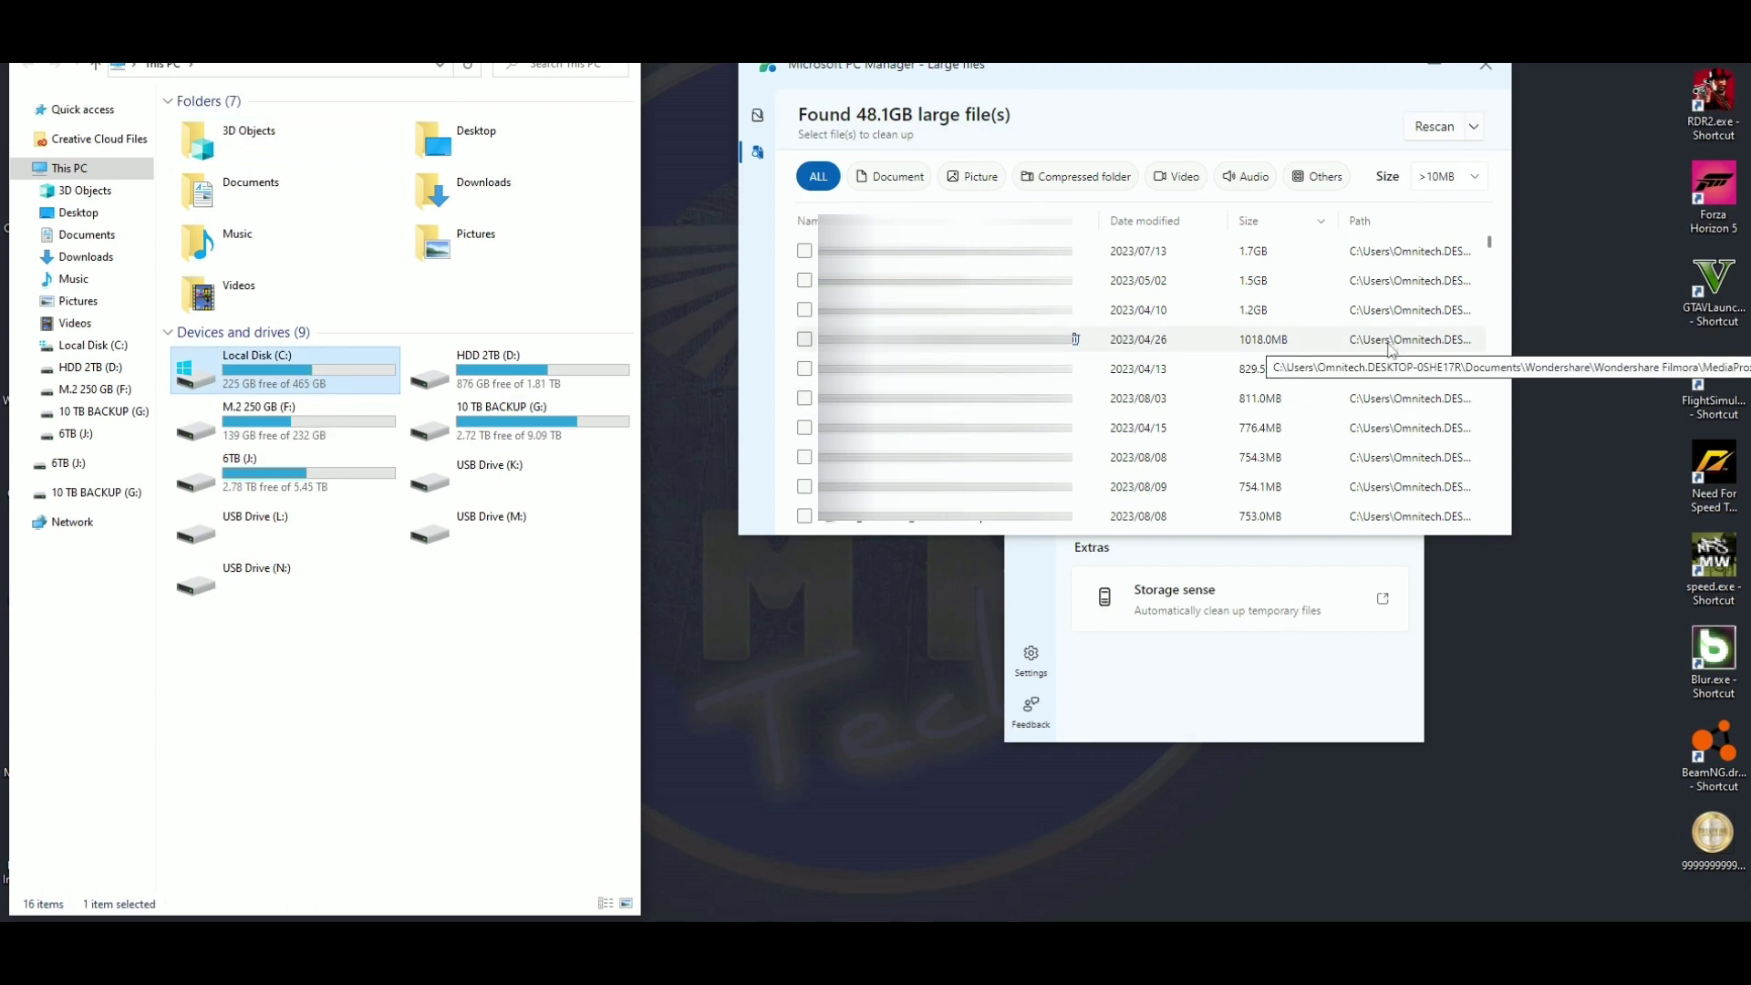
Tick six more files: 1018.0MB, 829.5MB, 776.4MB, 754.3MB, 754.1MB and 753.0MB
left_click(805, 340)
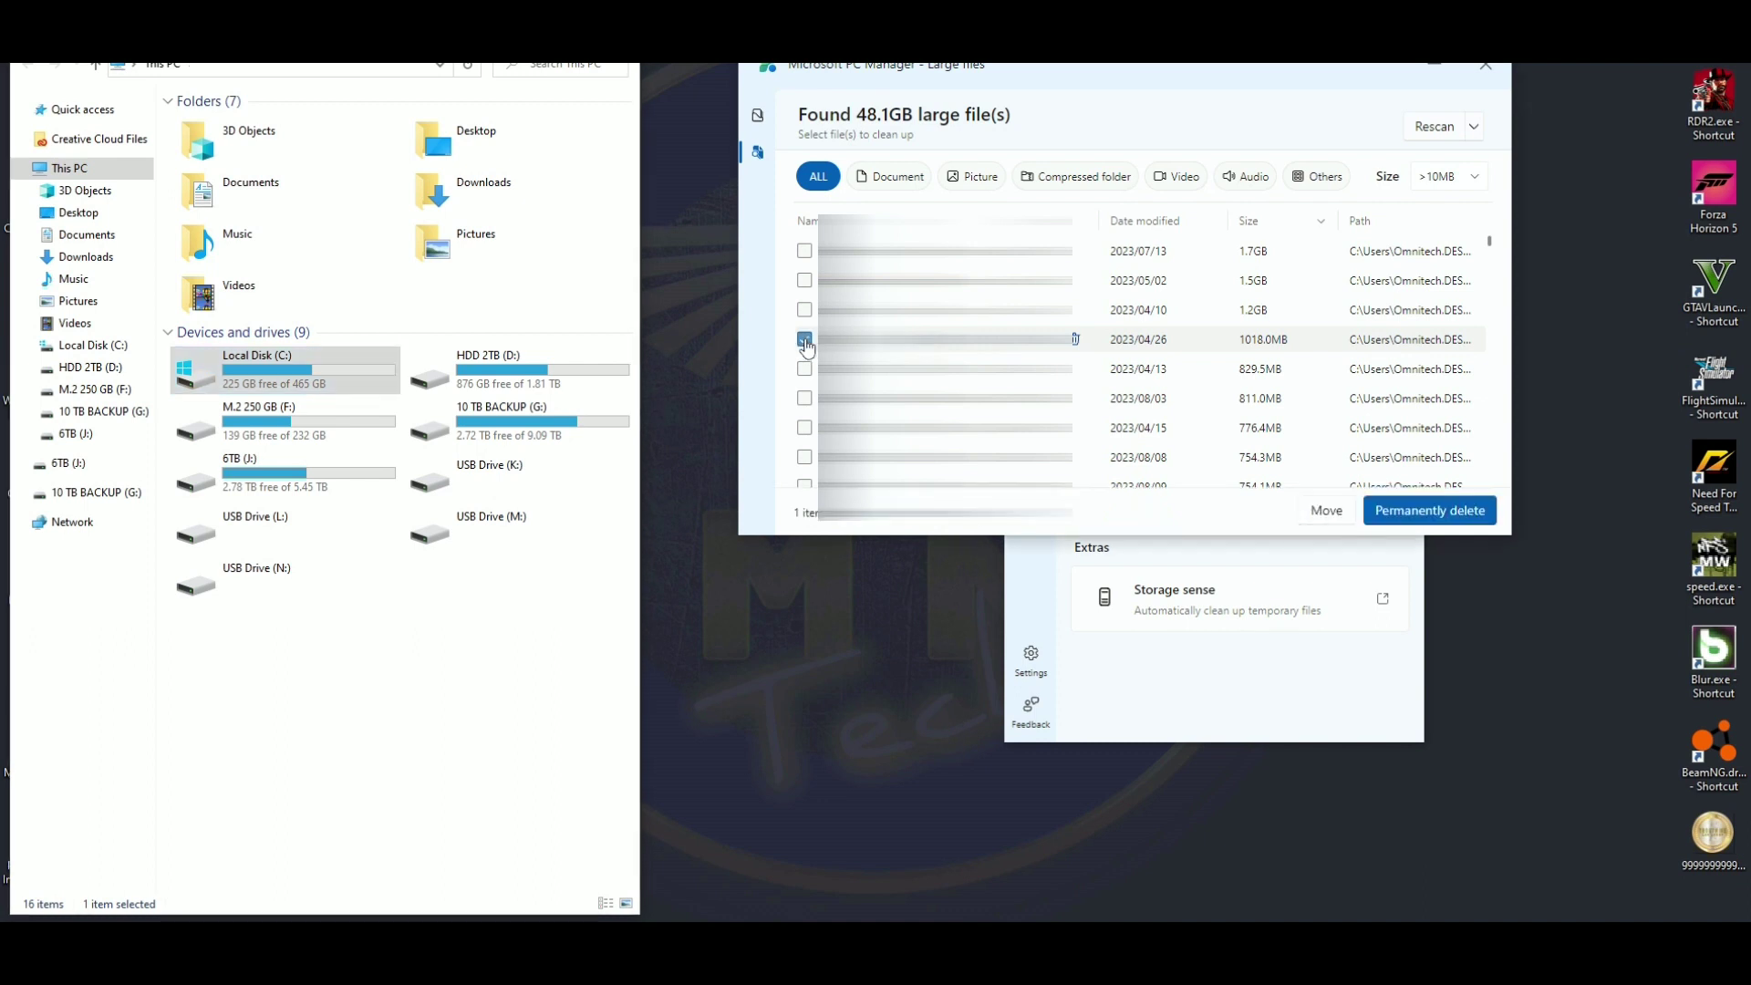
left_click(1409, 374)
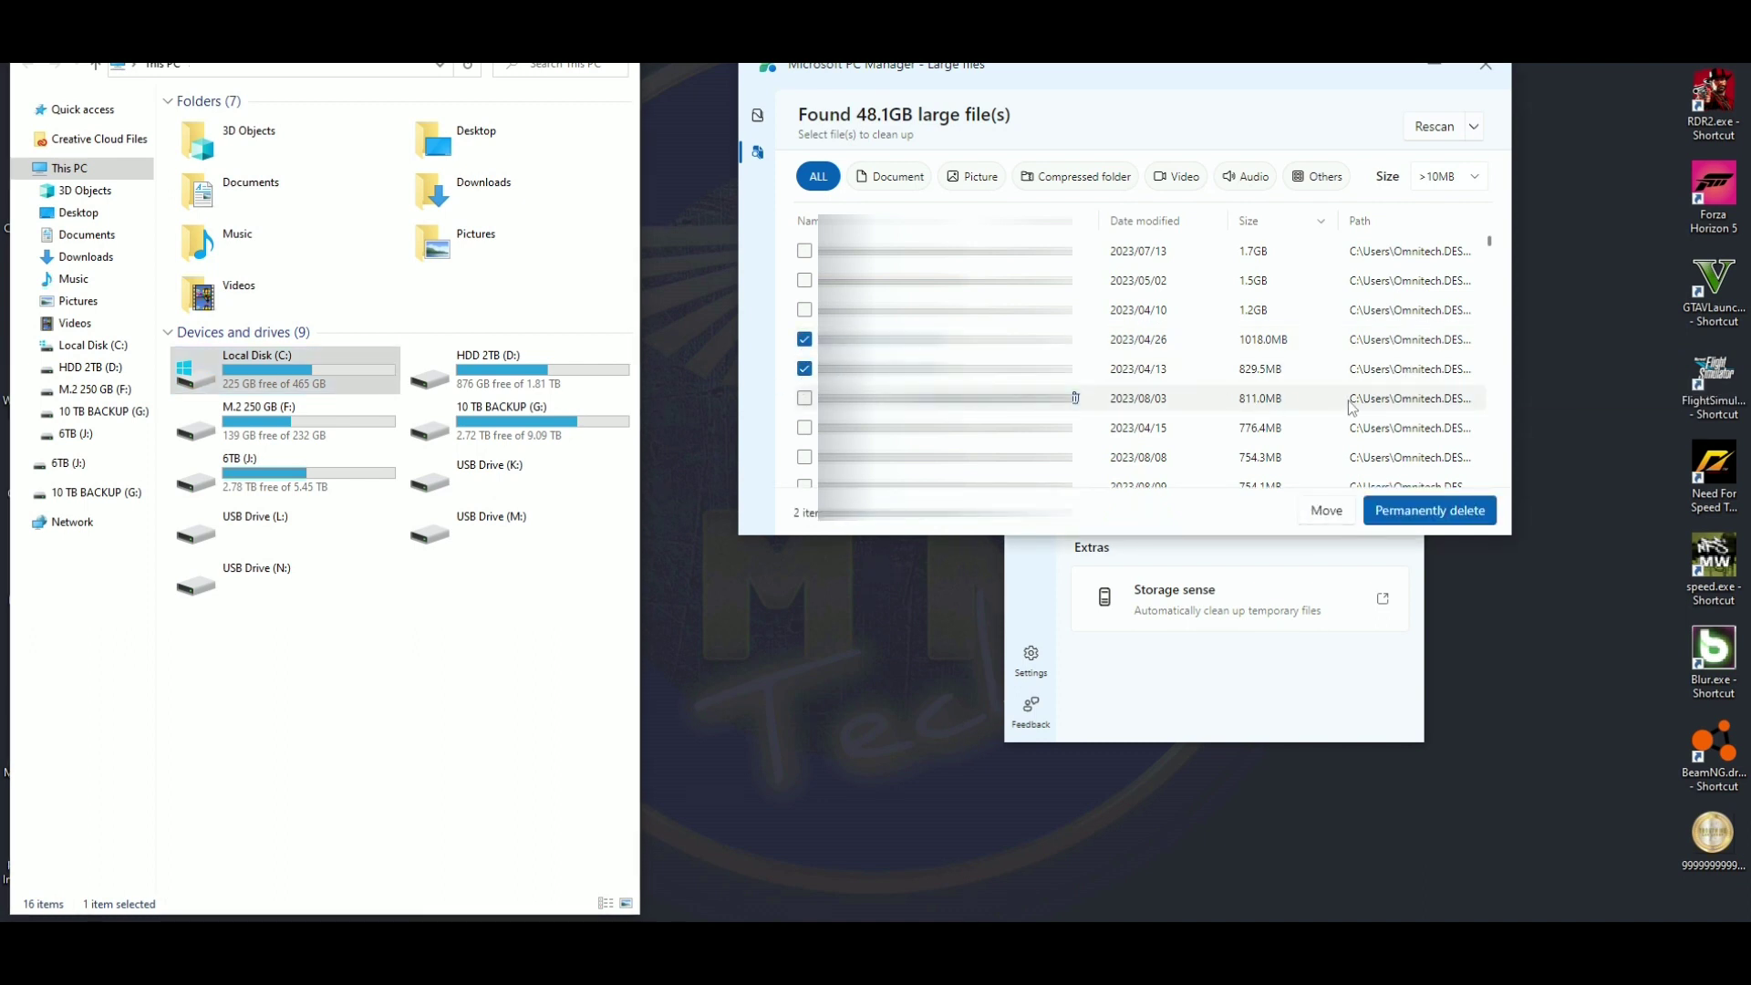
left_click(1411, 432)
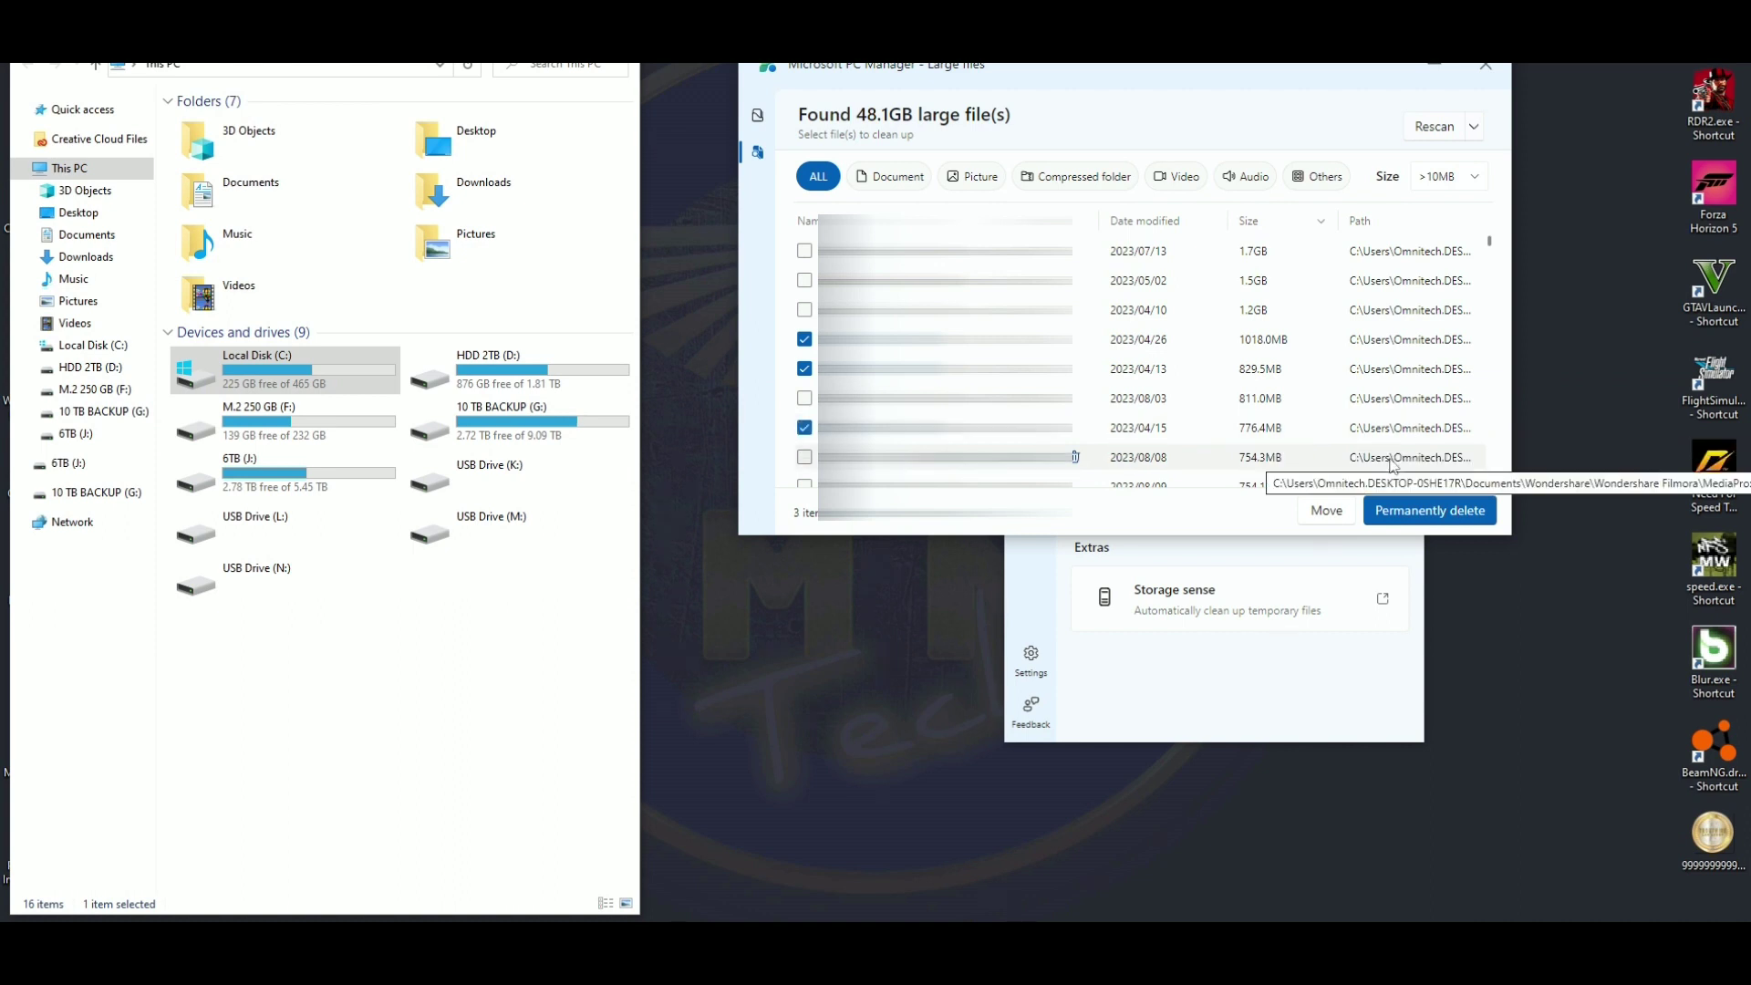
left_click(1393, 465)
scroll(1450, 415, "down", 1)
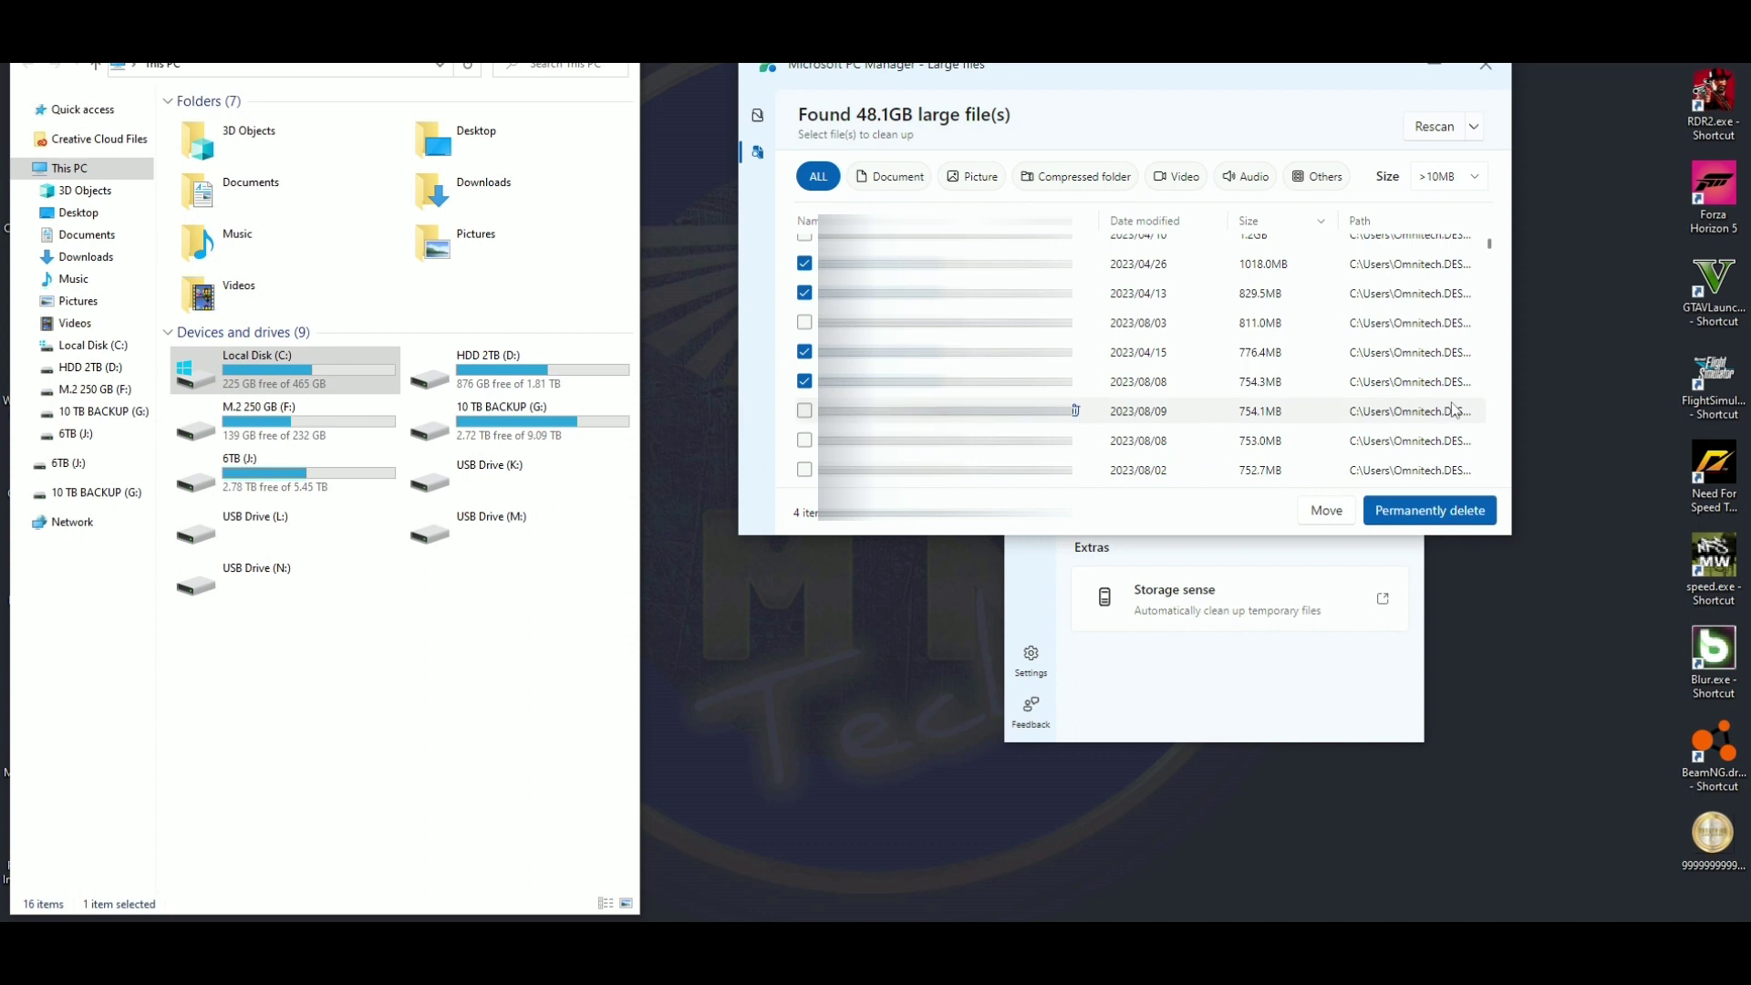
left_click(804, 410)
left_click(804, 440)
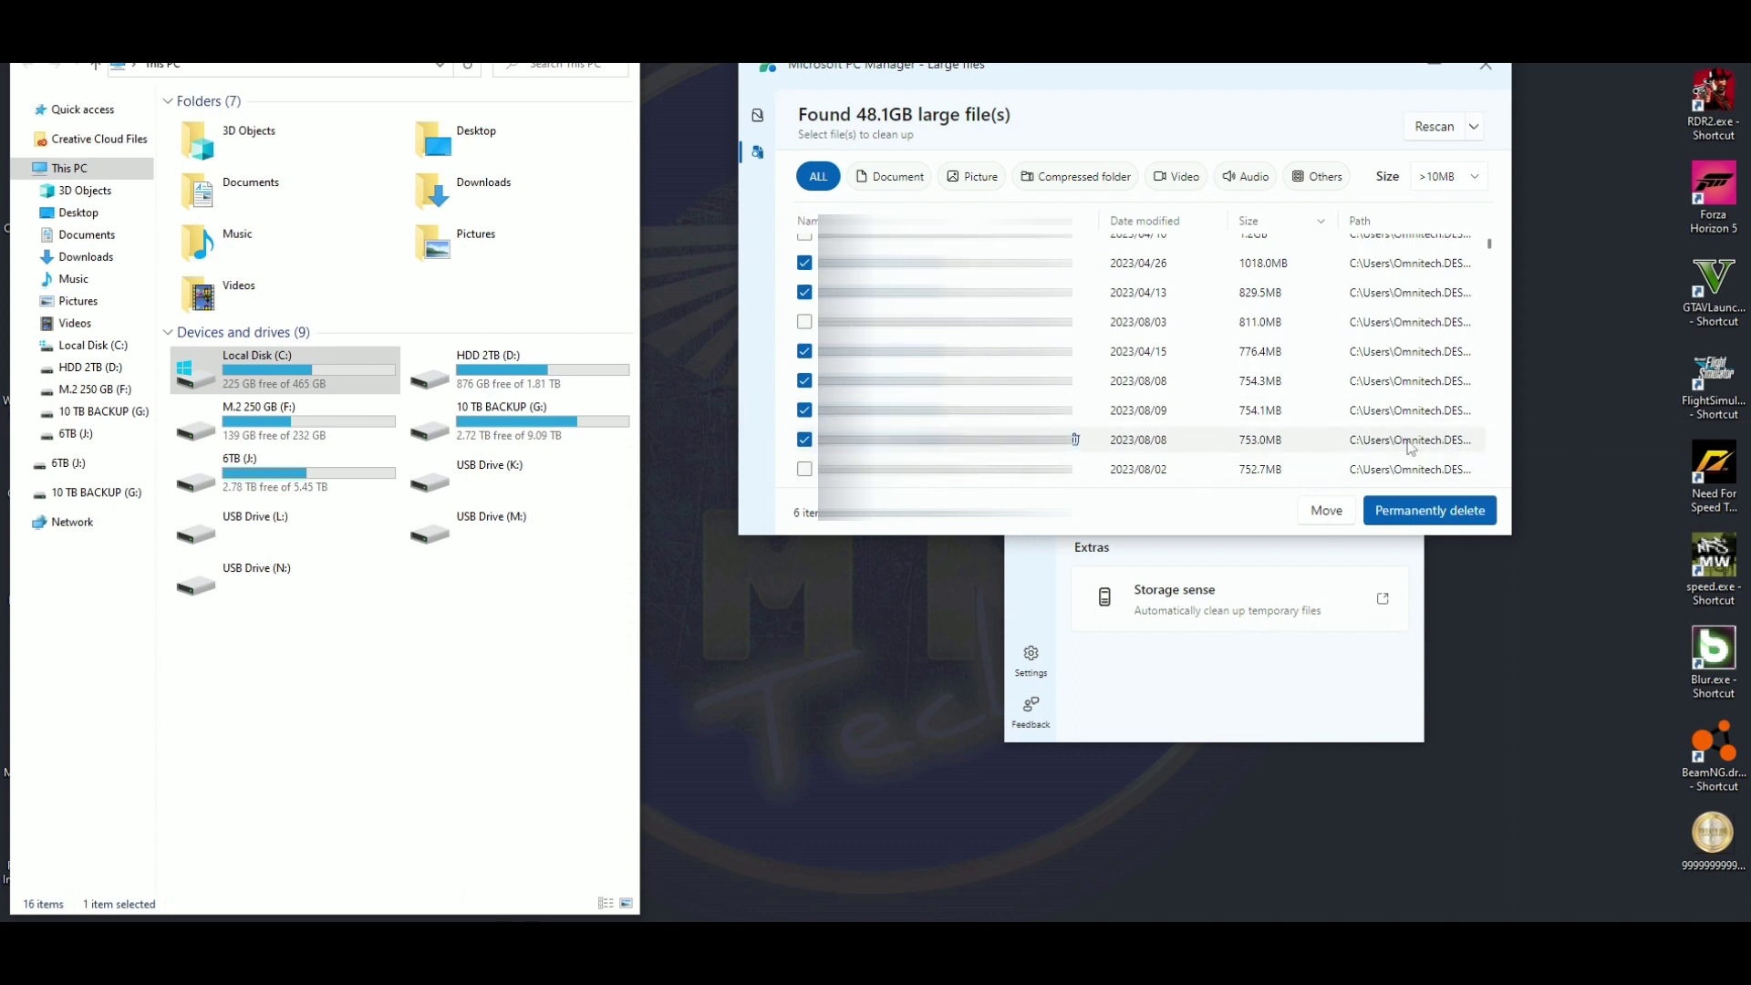
Permanently delete the six checked large files and dismiss the success message
left_click(1412, 509)
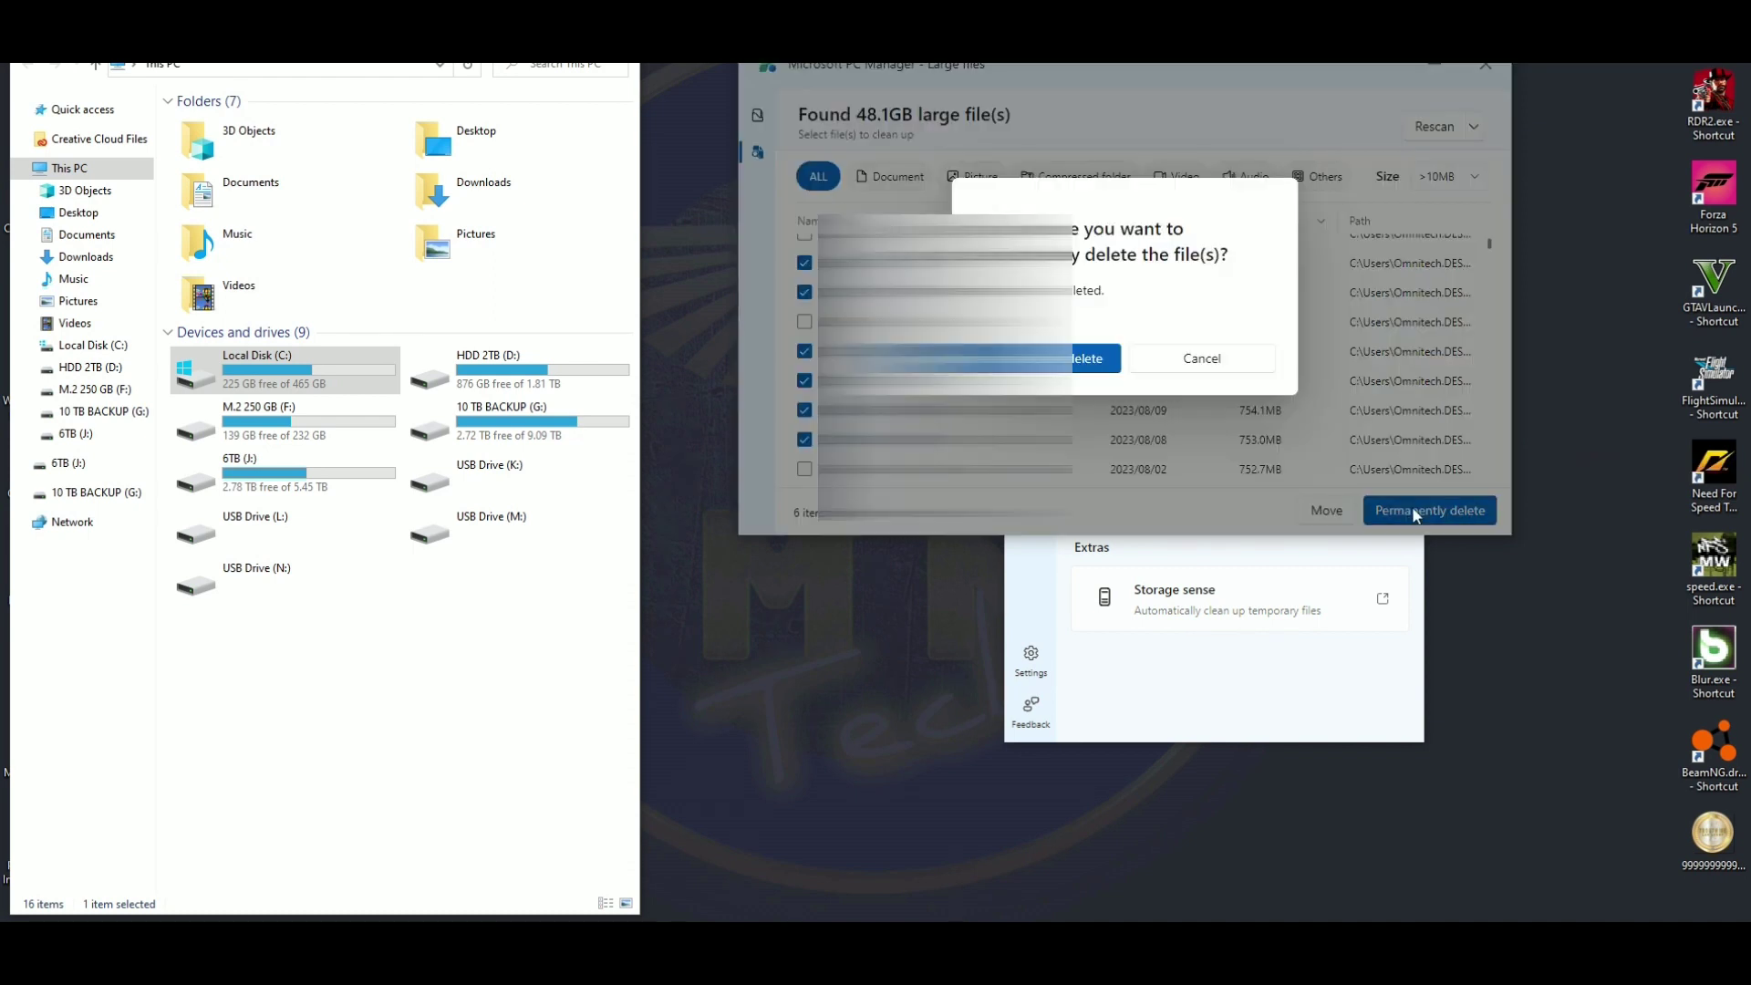
left_click(1090, 358)
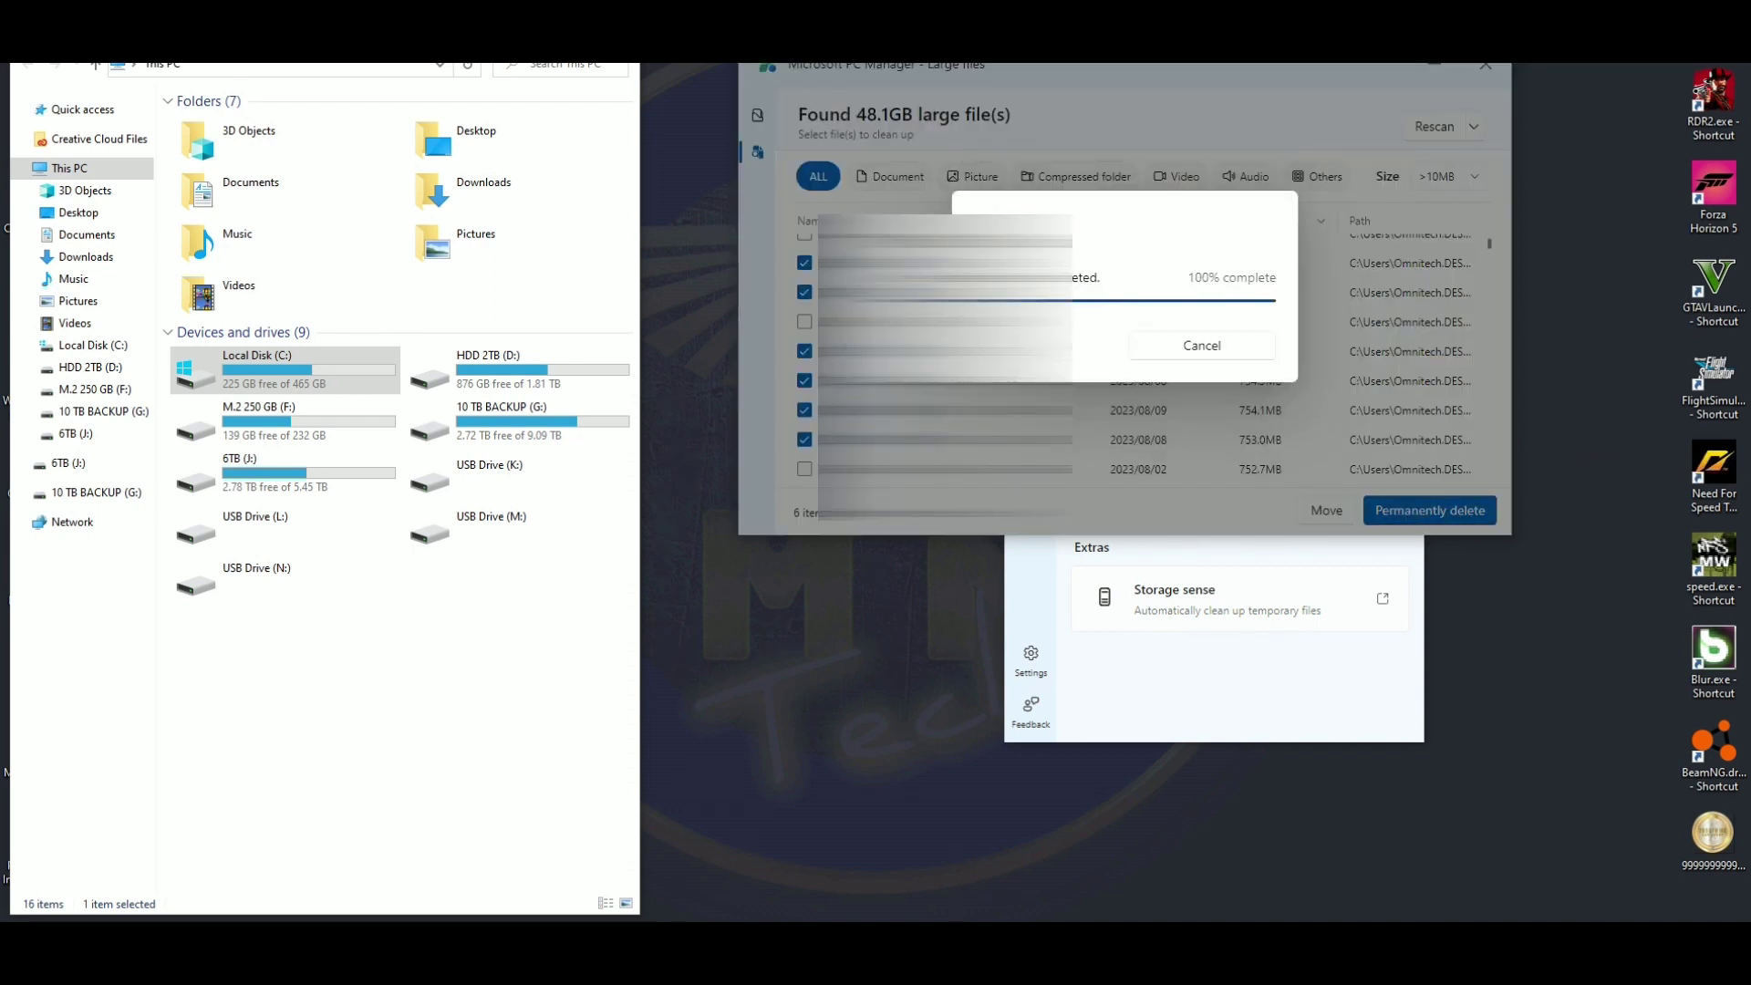
left_click(1183, 350)
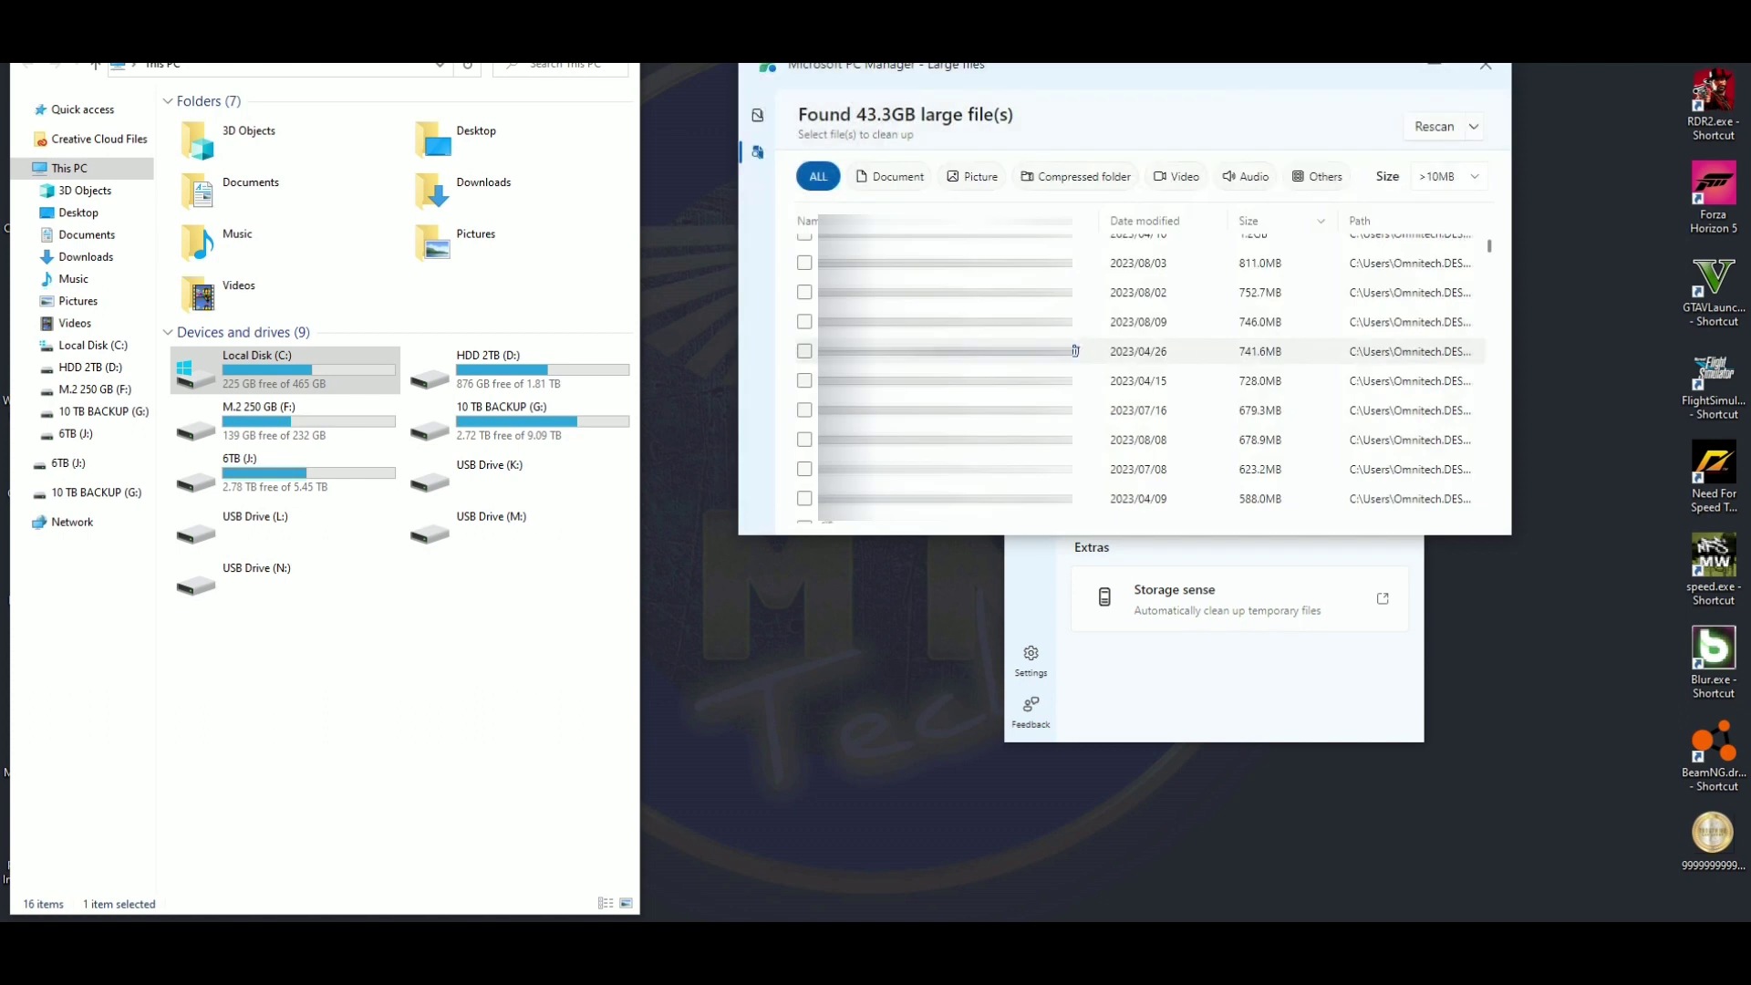
Refresh This PC in File Explorer and select Local Disk (C:), now showing 229 GB free
right_click(384, 654)
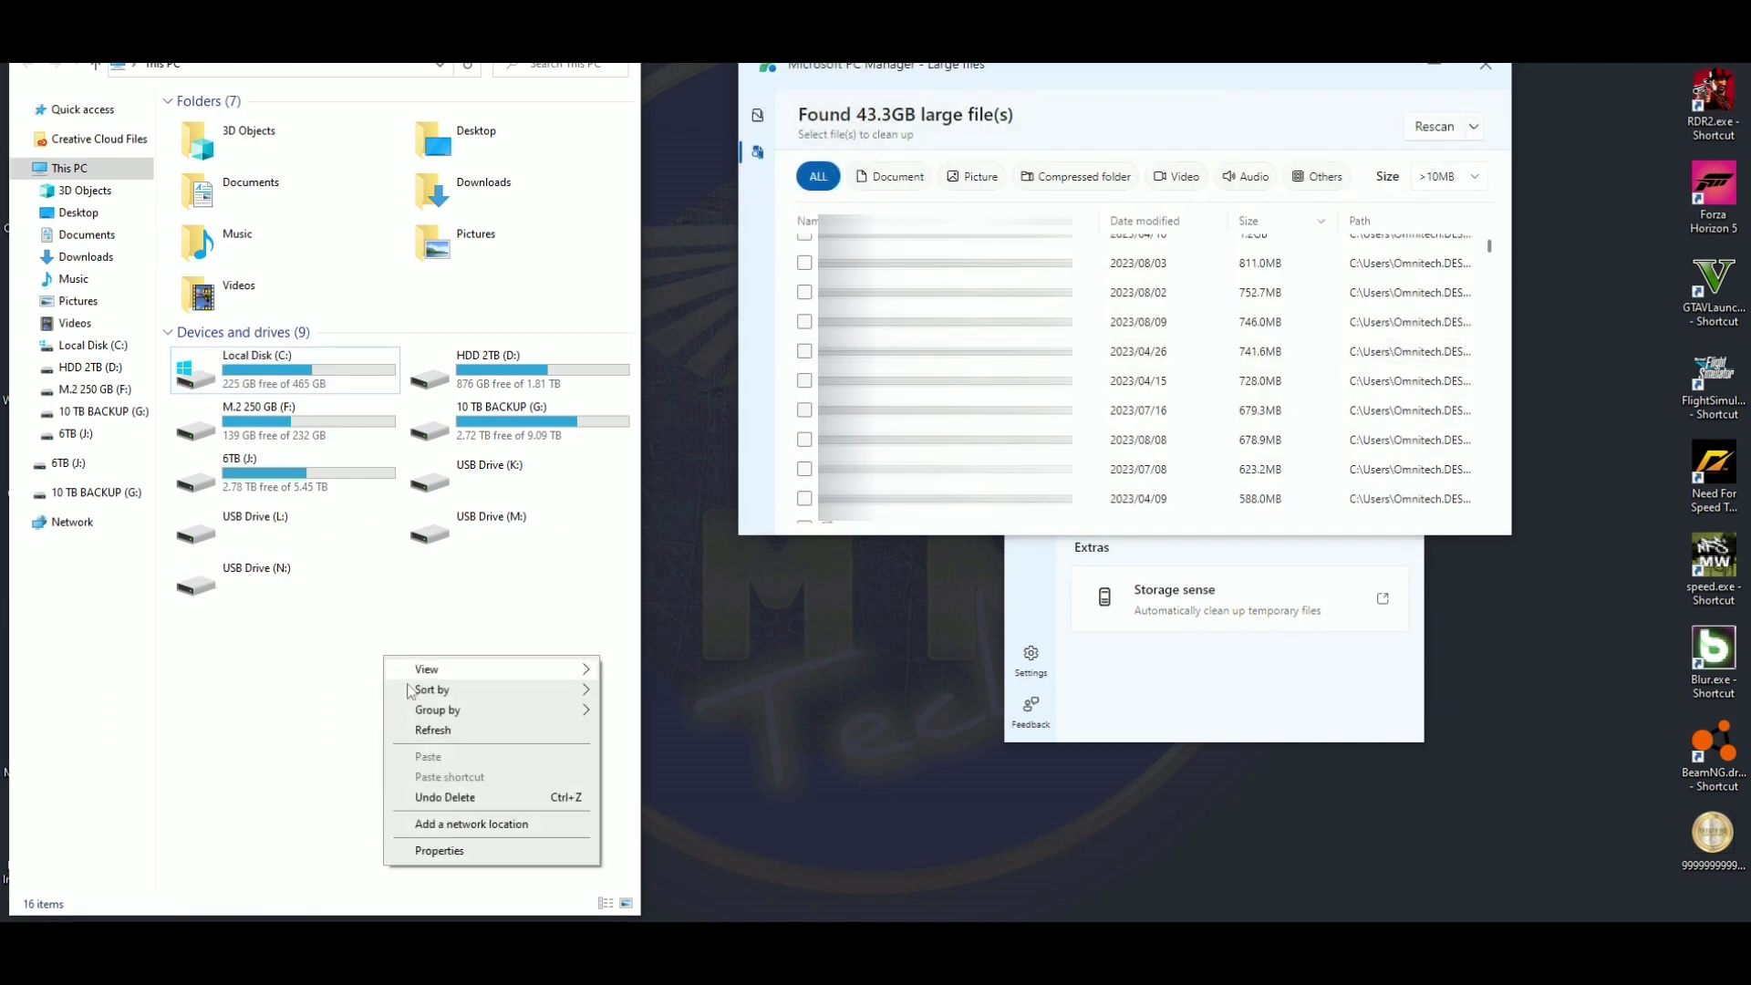
left_click(418, 728)
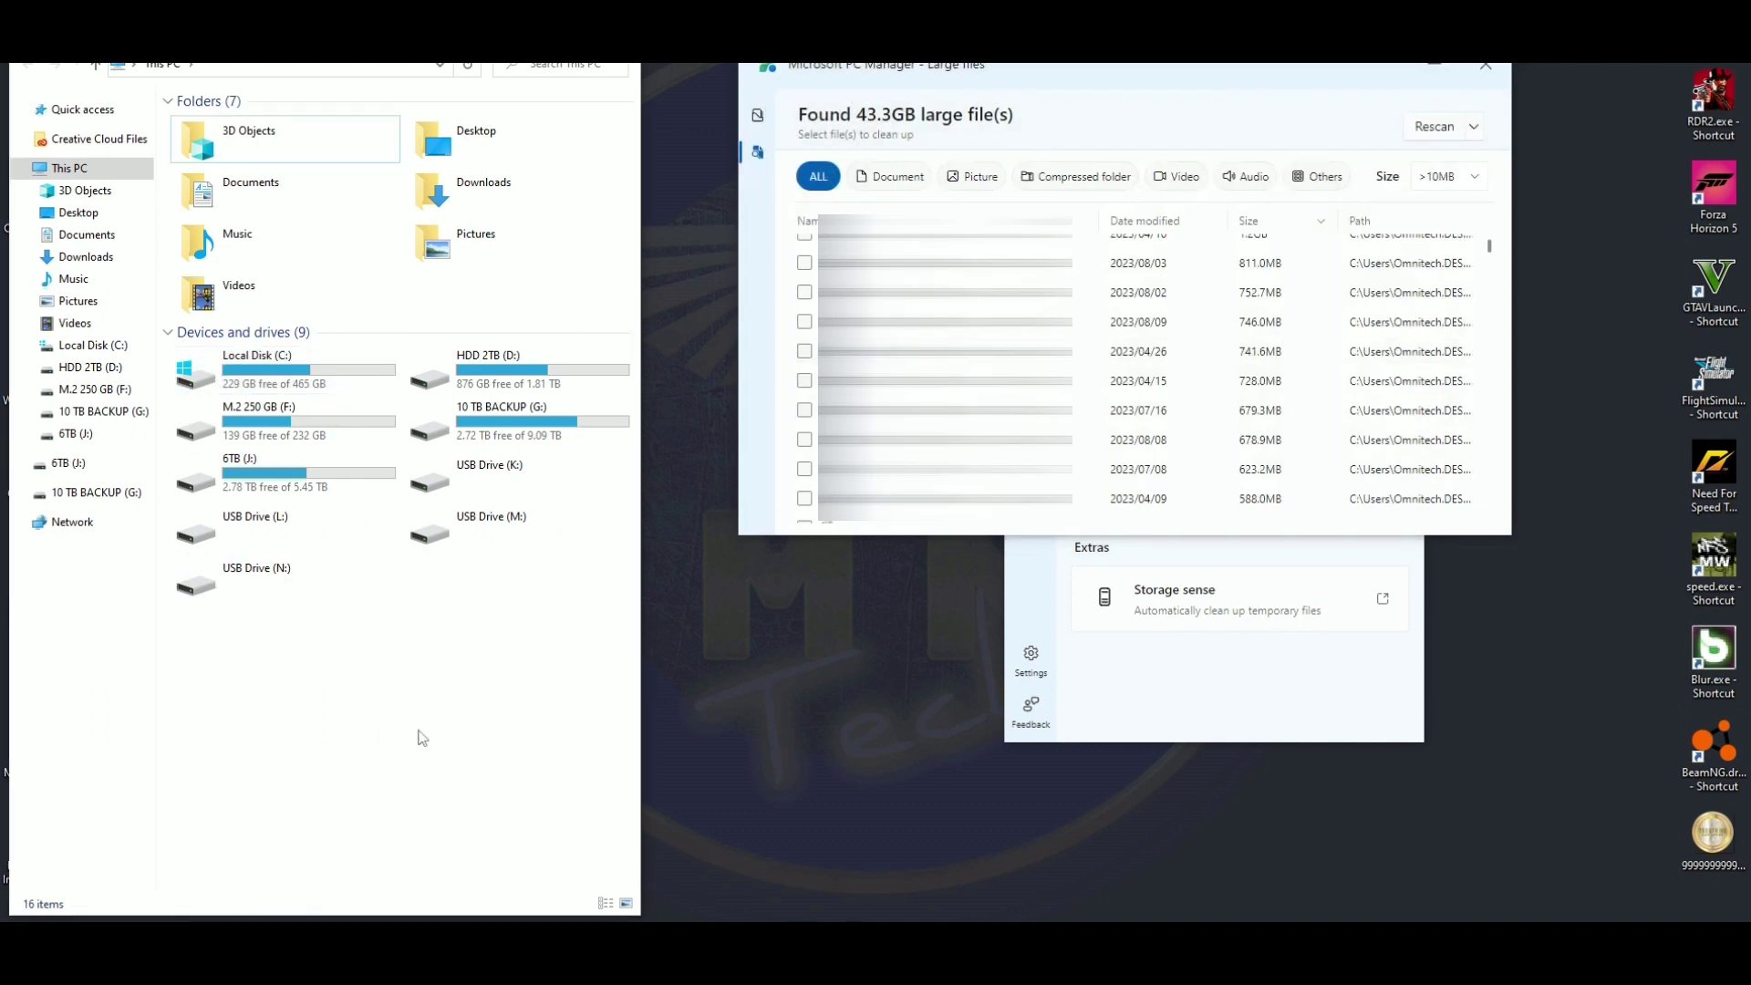
left_click(297, 380)
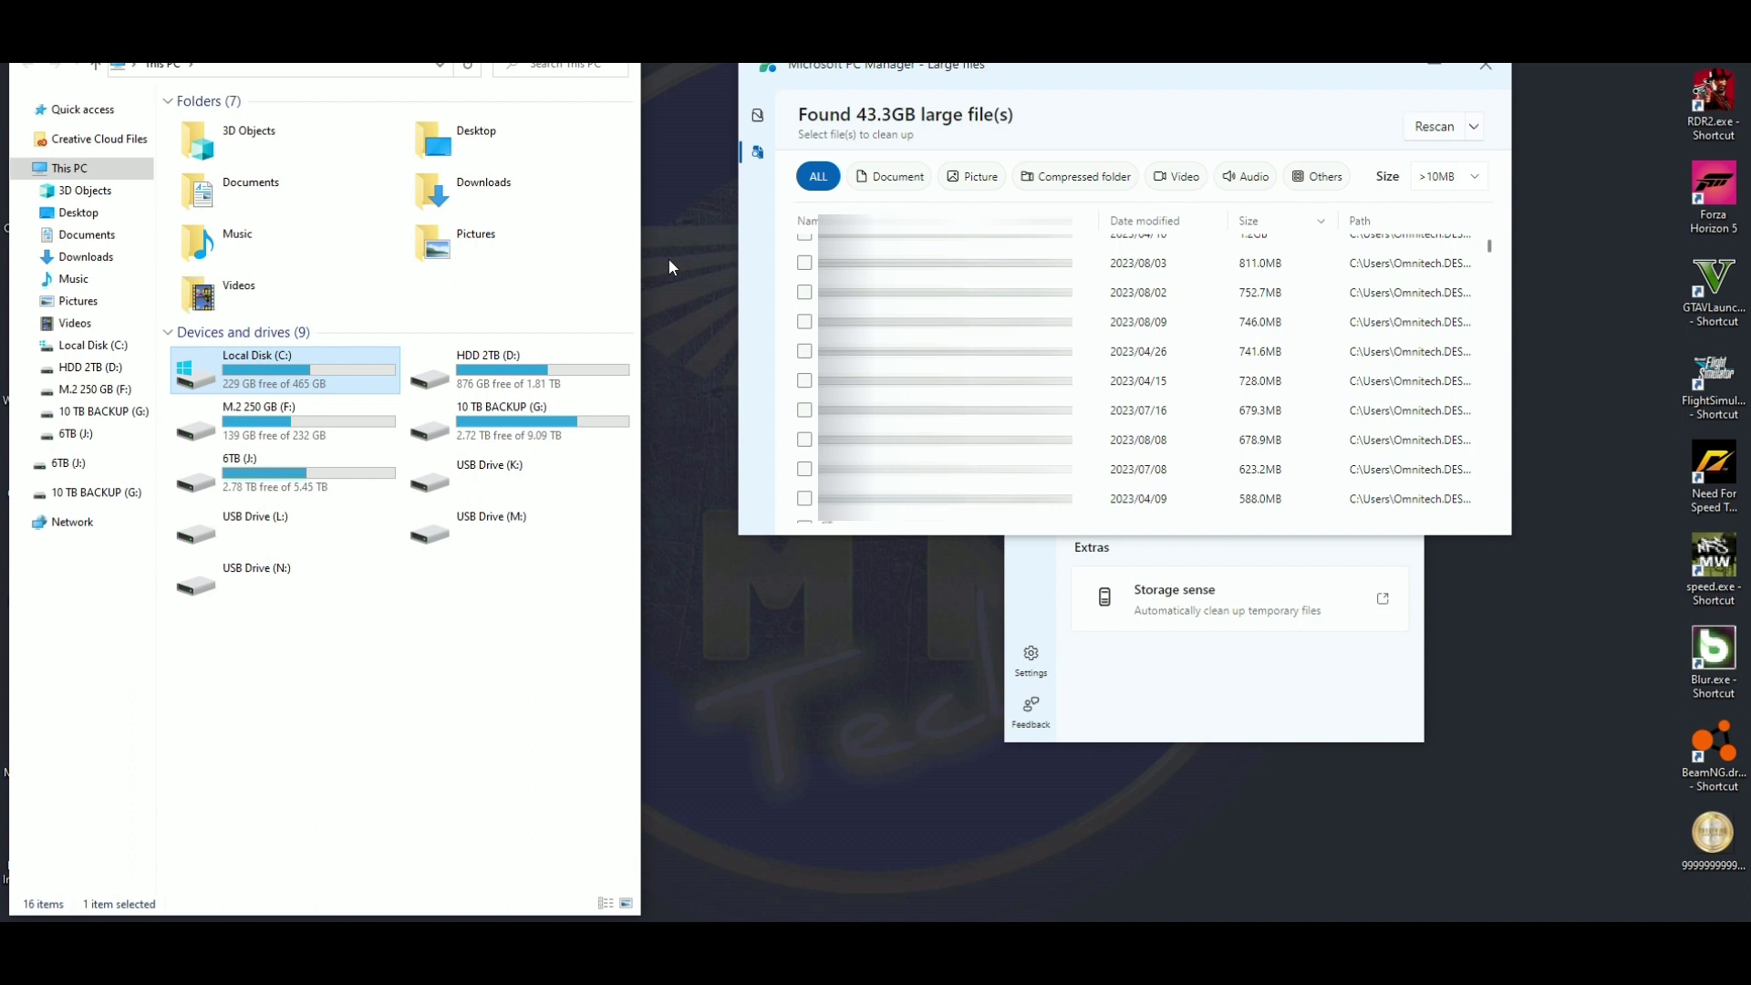
Close File Explorer, rearrange the windows, and filter large files to sizes over 1GB
key("alt+F4")
left_click_drag(1122, 63, 673, 100)
left_click_drag(1286, 153, 1380, 71)
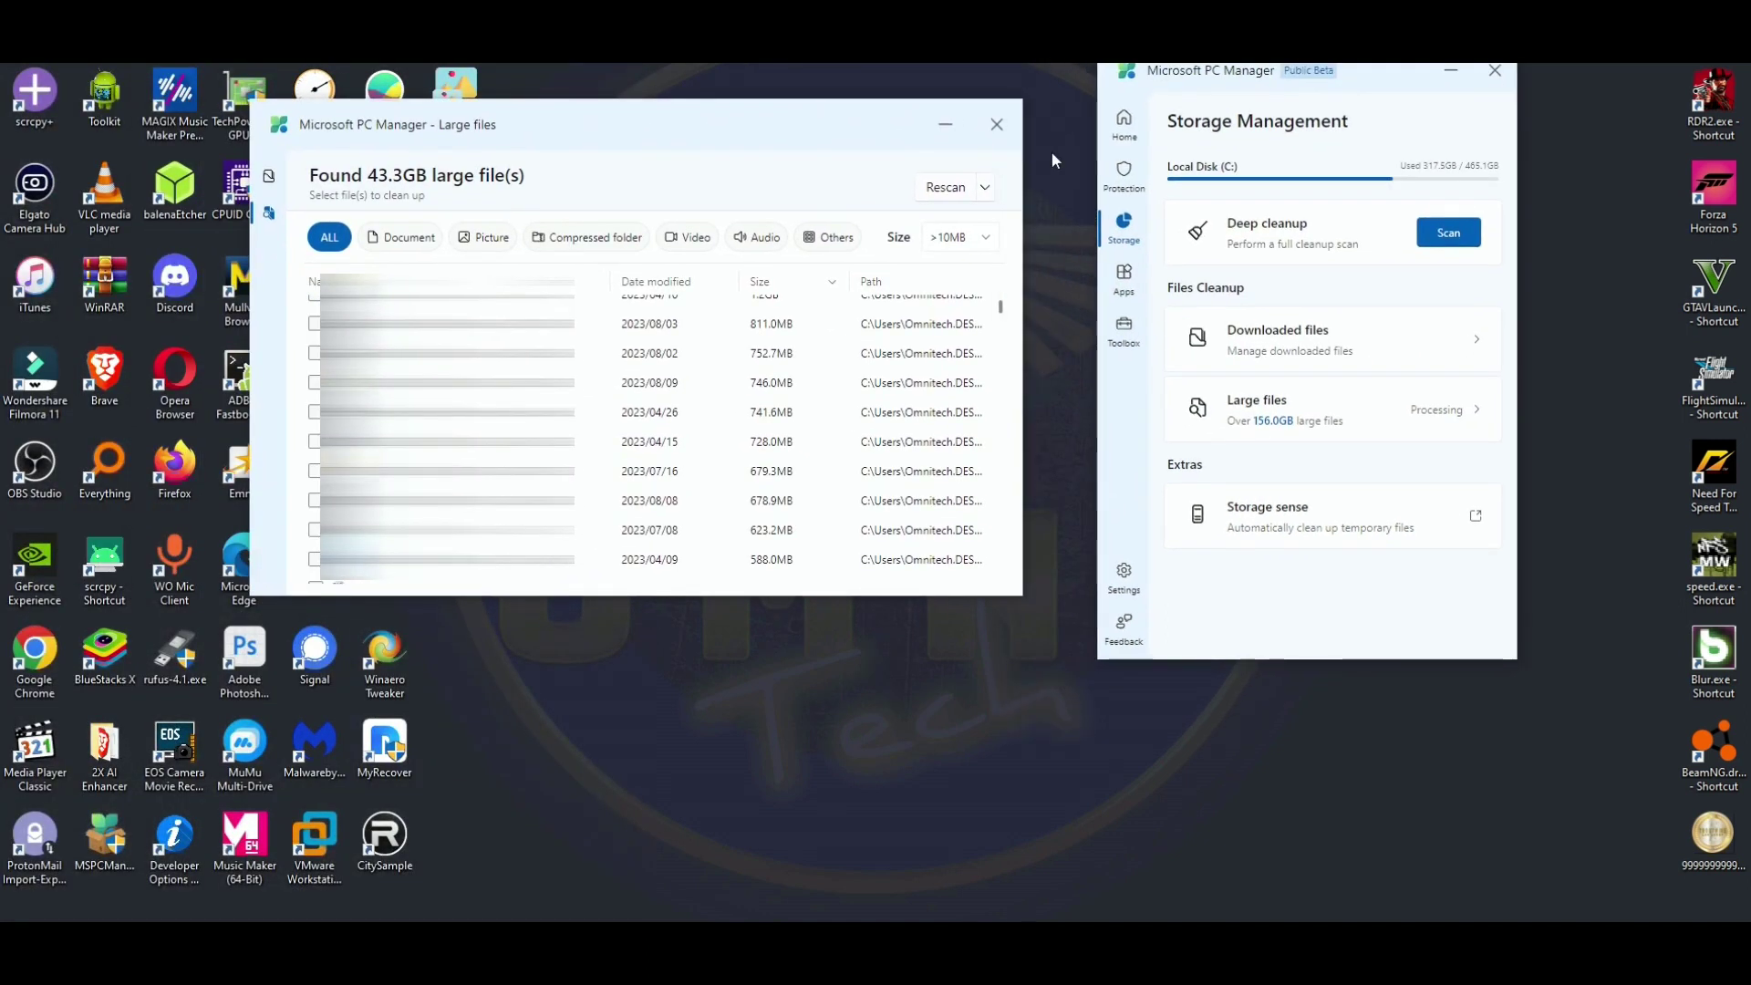
left_click(985, 235)
left_click(947, 355)
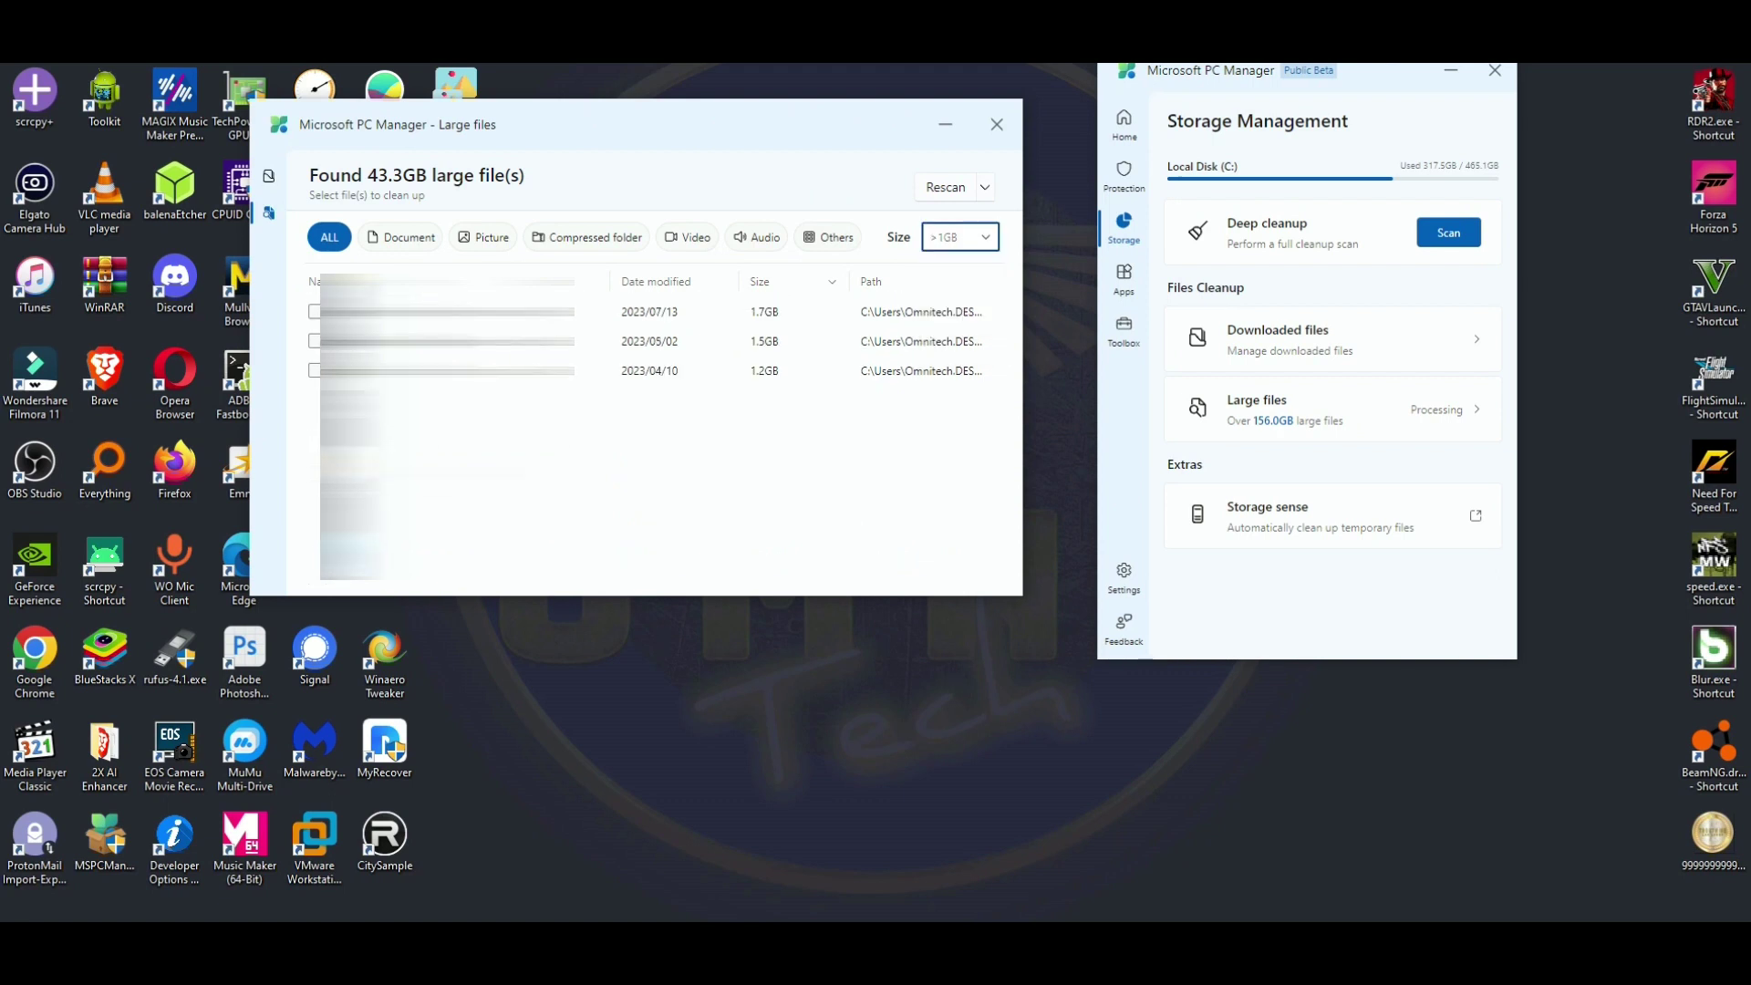
Try the Document, Picture and Compressed folder filters, return to All, and check rescan drives
left_click(401, 239)
left_click(481, 240)
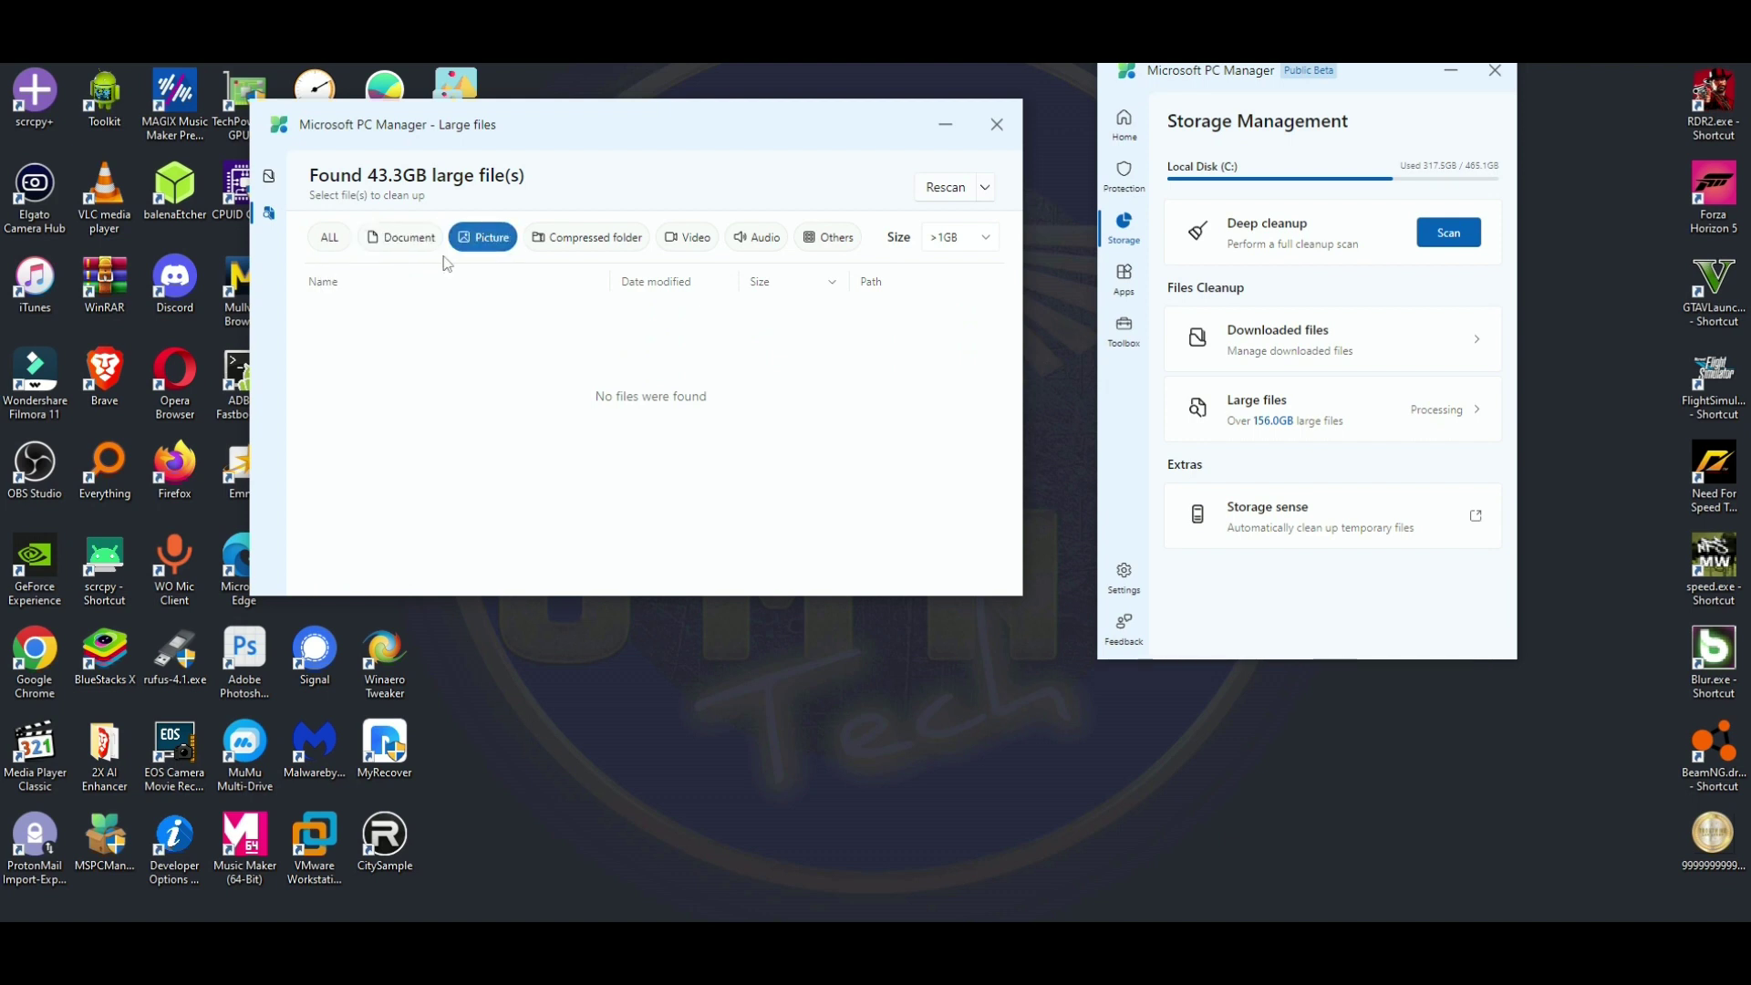
left_click(572, 241)
left_click(329, 238)
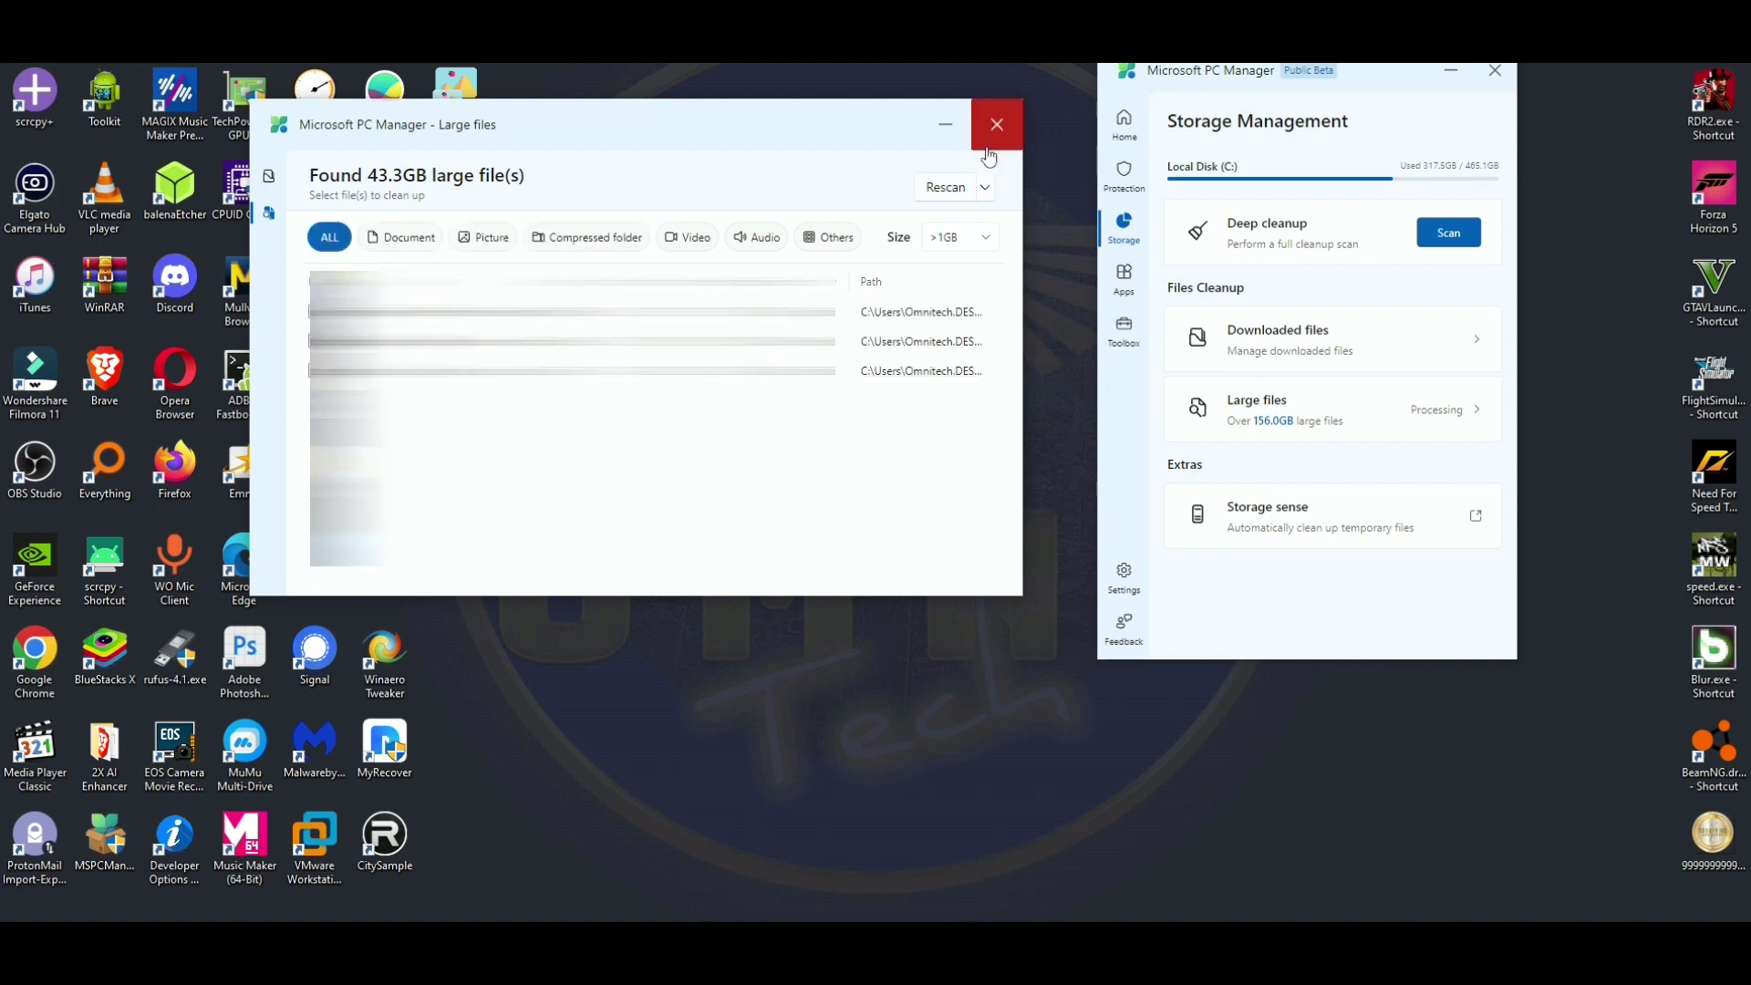
left_click(985, 187)
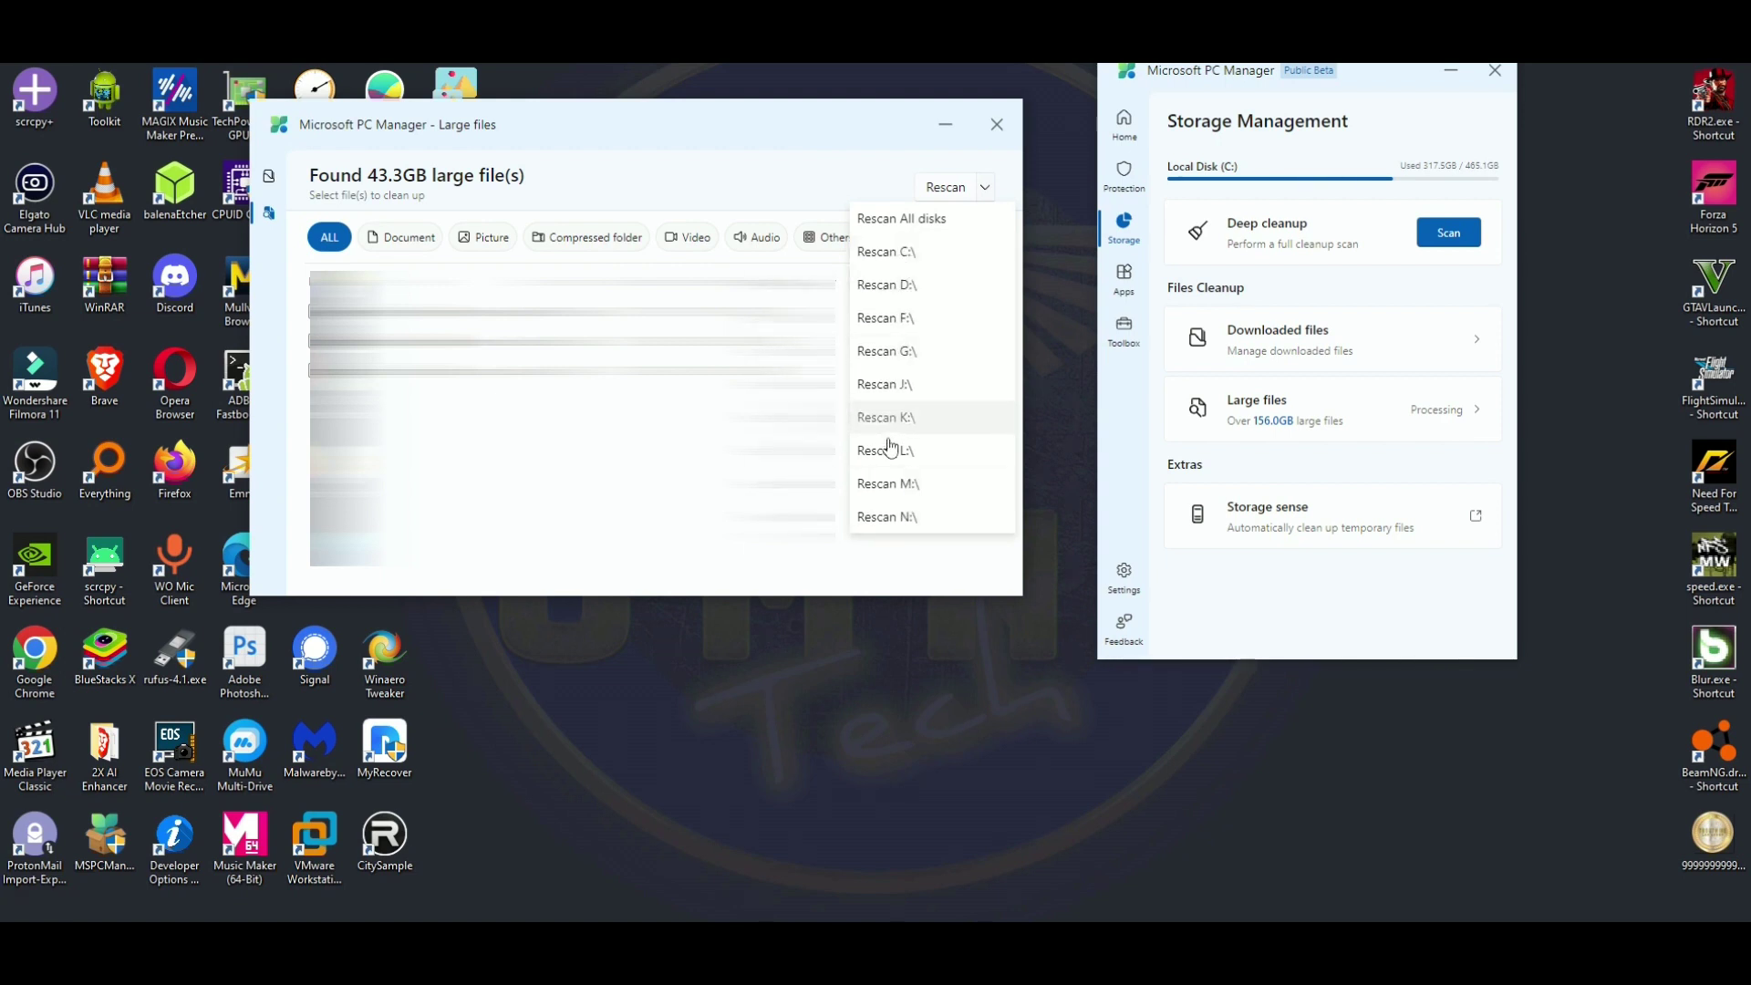
key("Escape")
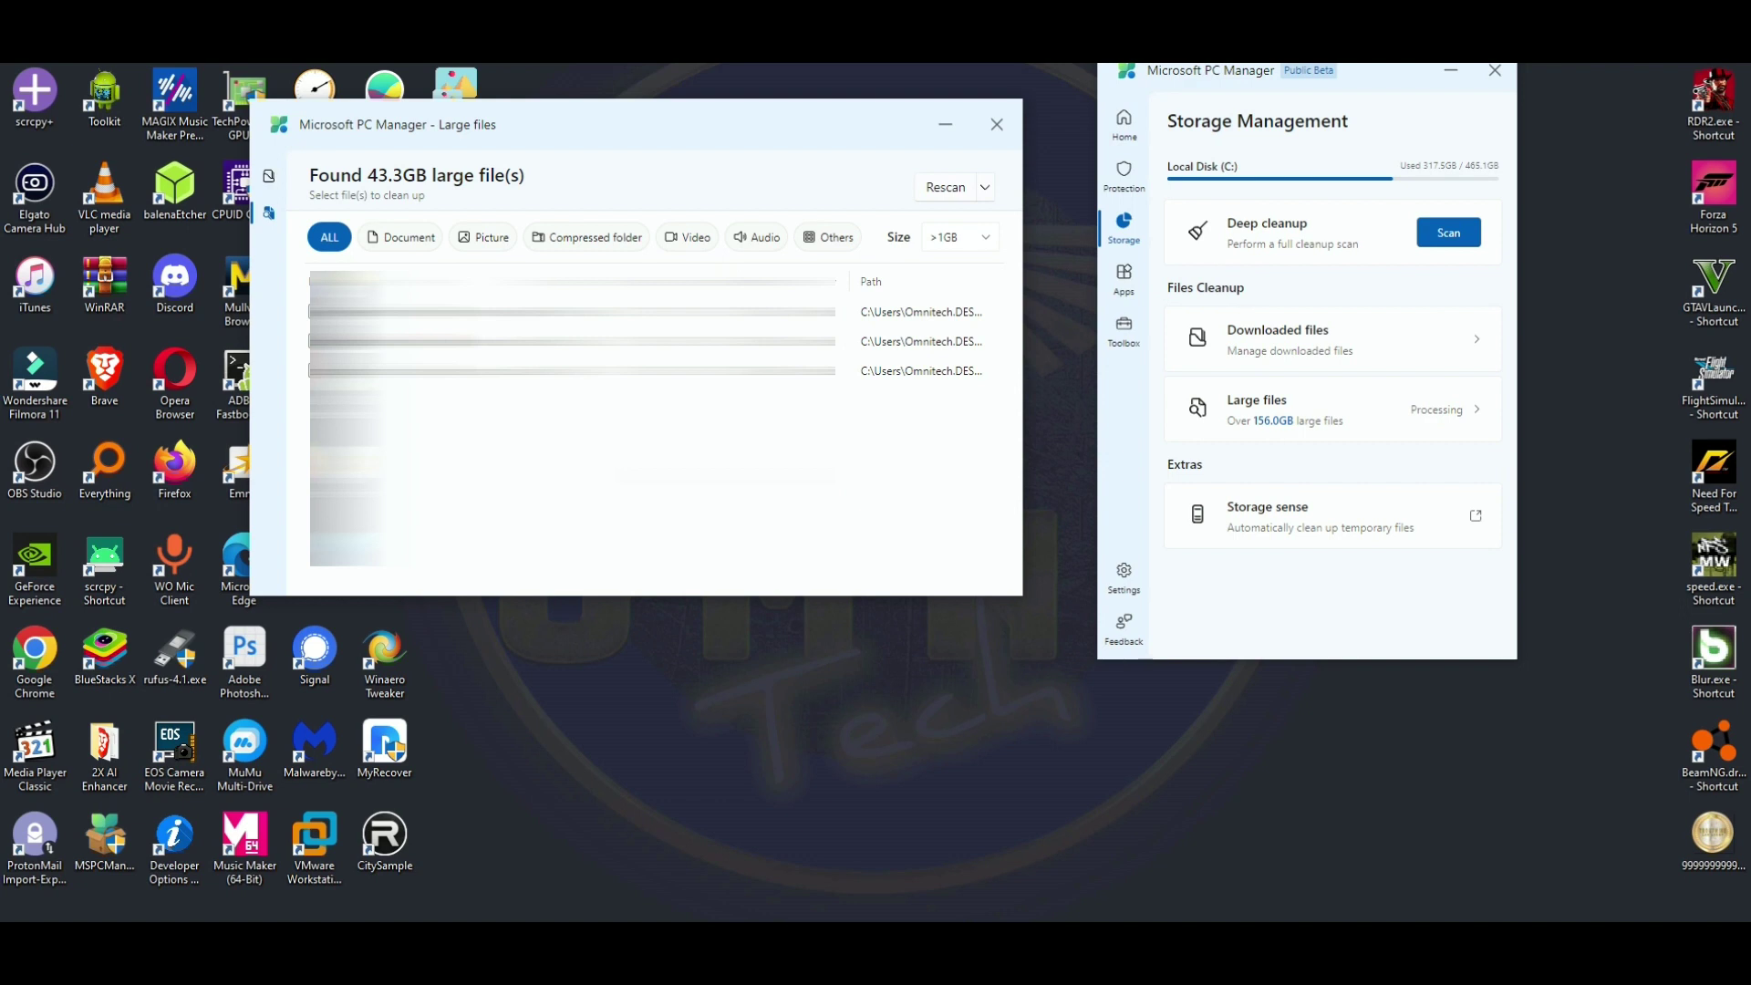
Close the Large files window and the Storage Sense settings window
left_click(997, 133)
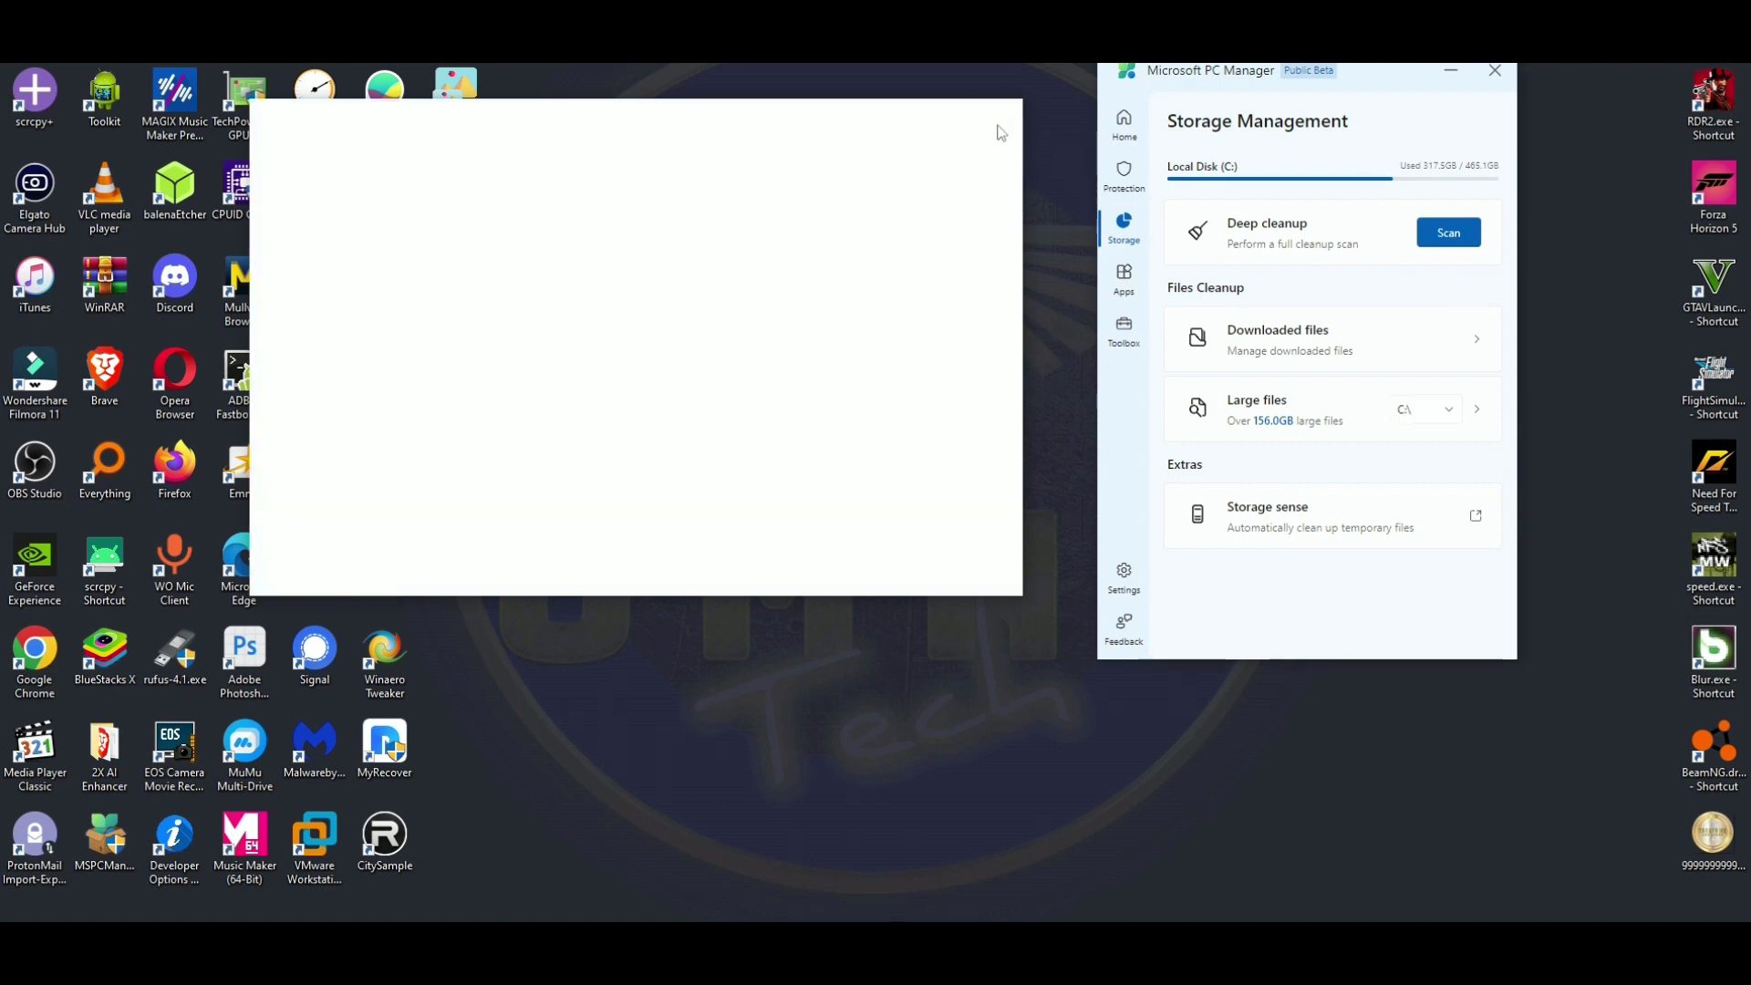
left_click_drag(1352, 69, 1295, 90)
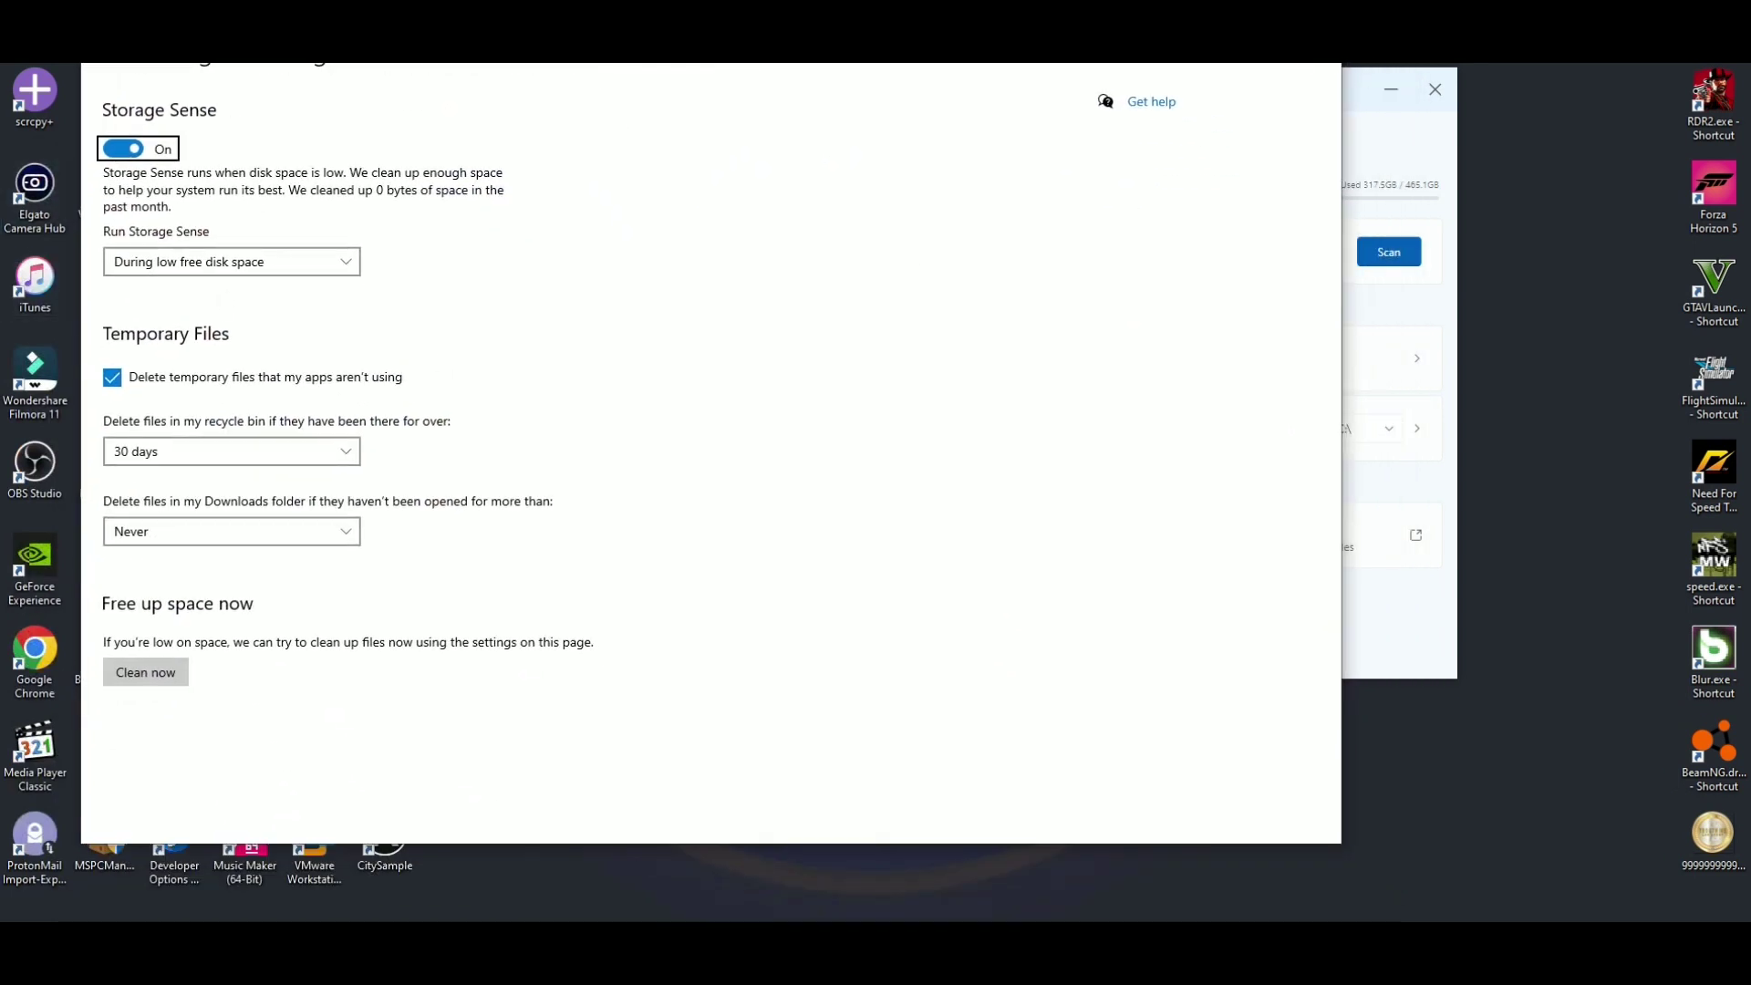
key("alt+F4")
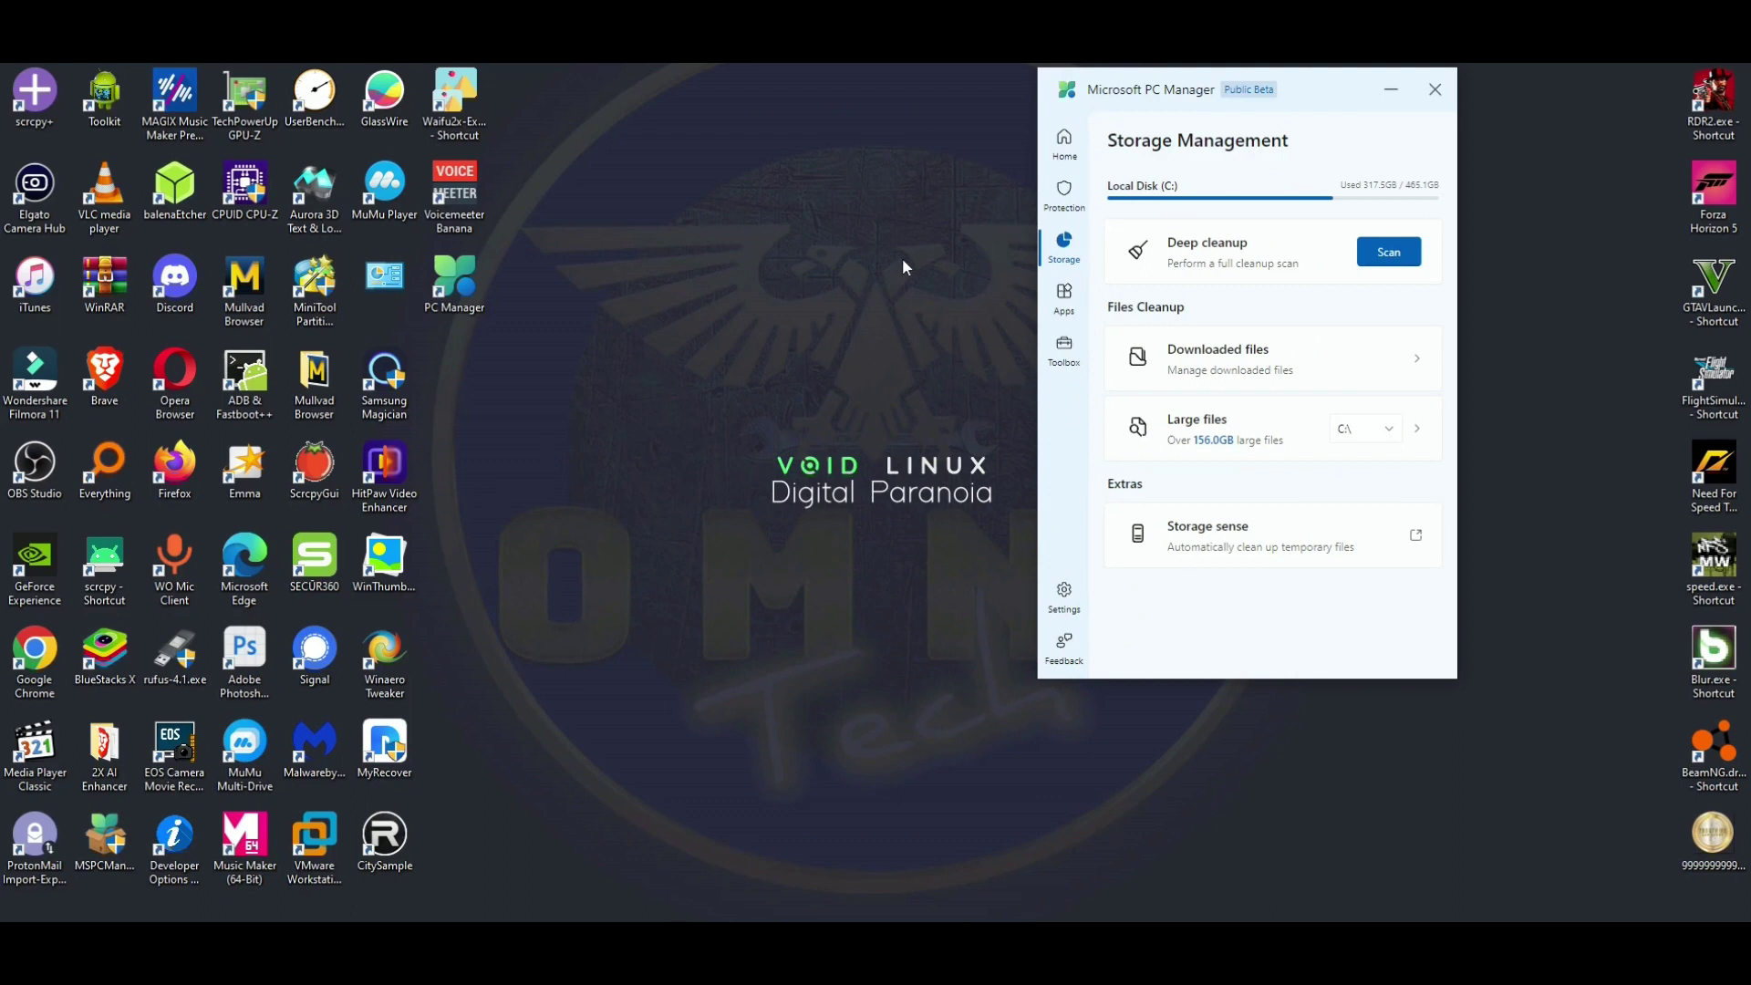
Check the running processes under Apps' Process management, then return to App management
left_click(1063, 297)
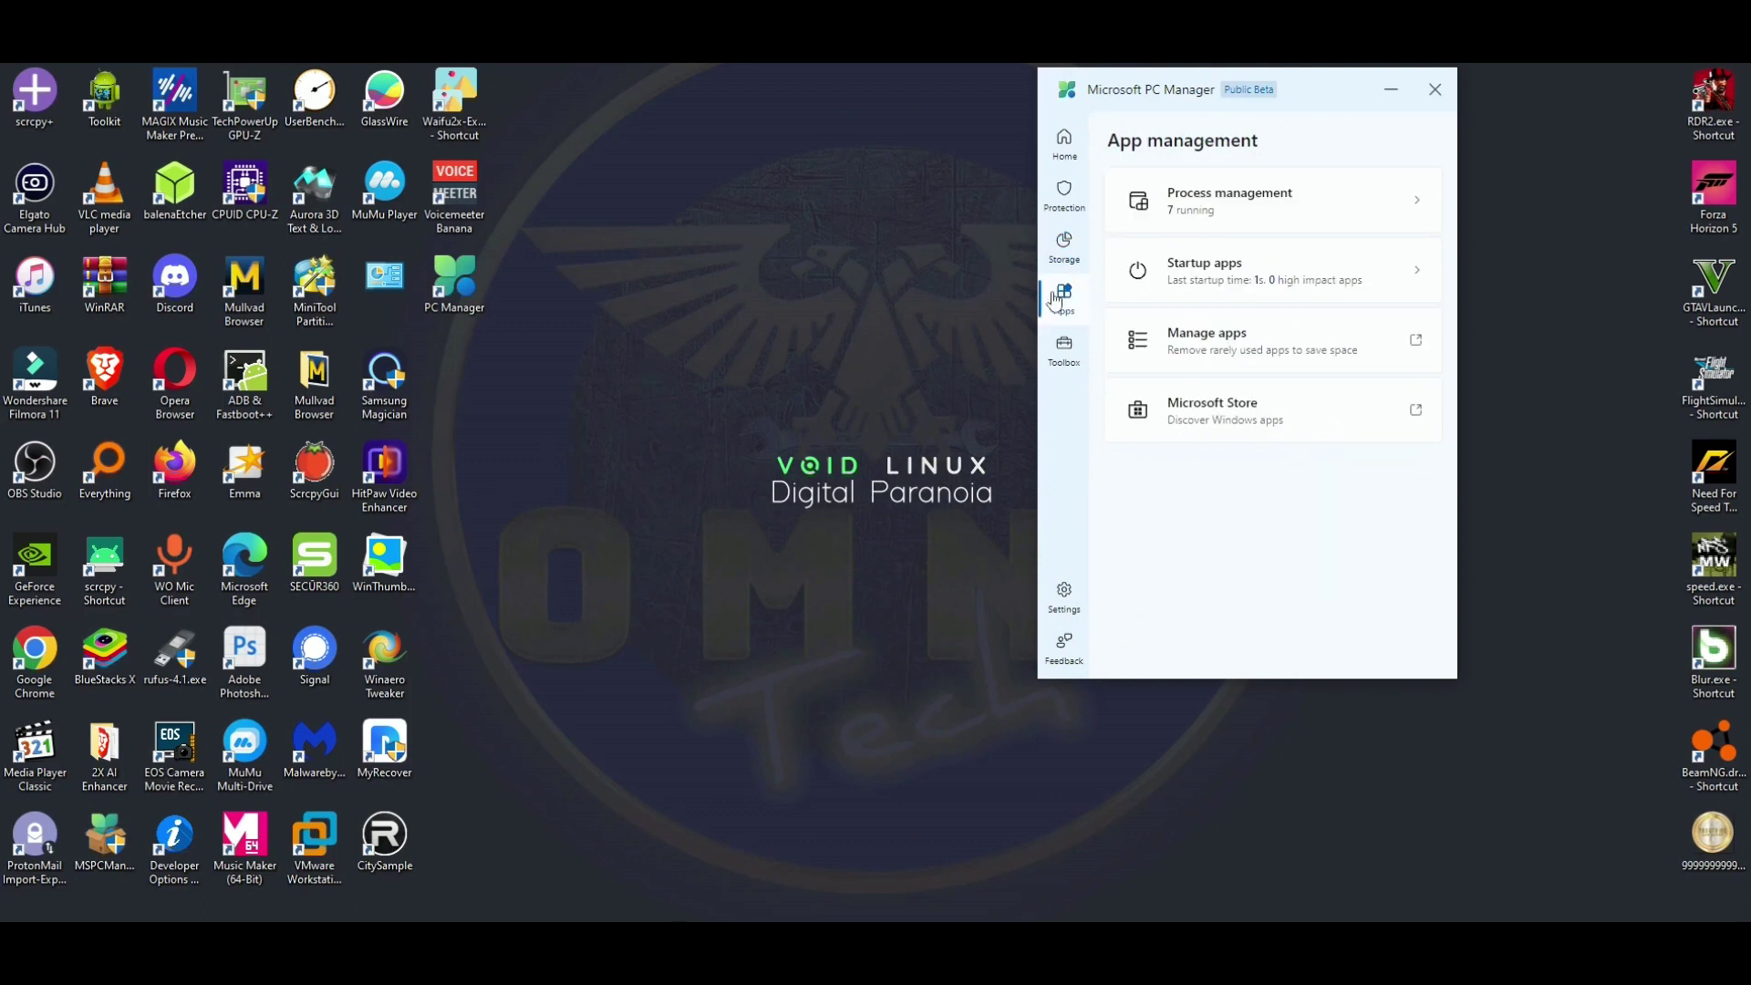
left_click(1241, 210)
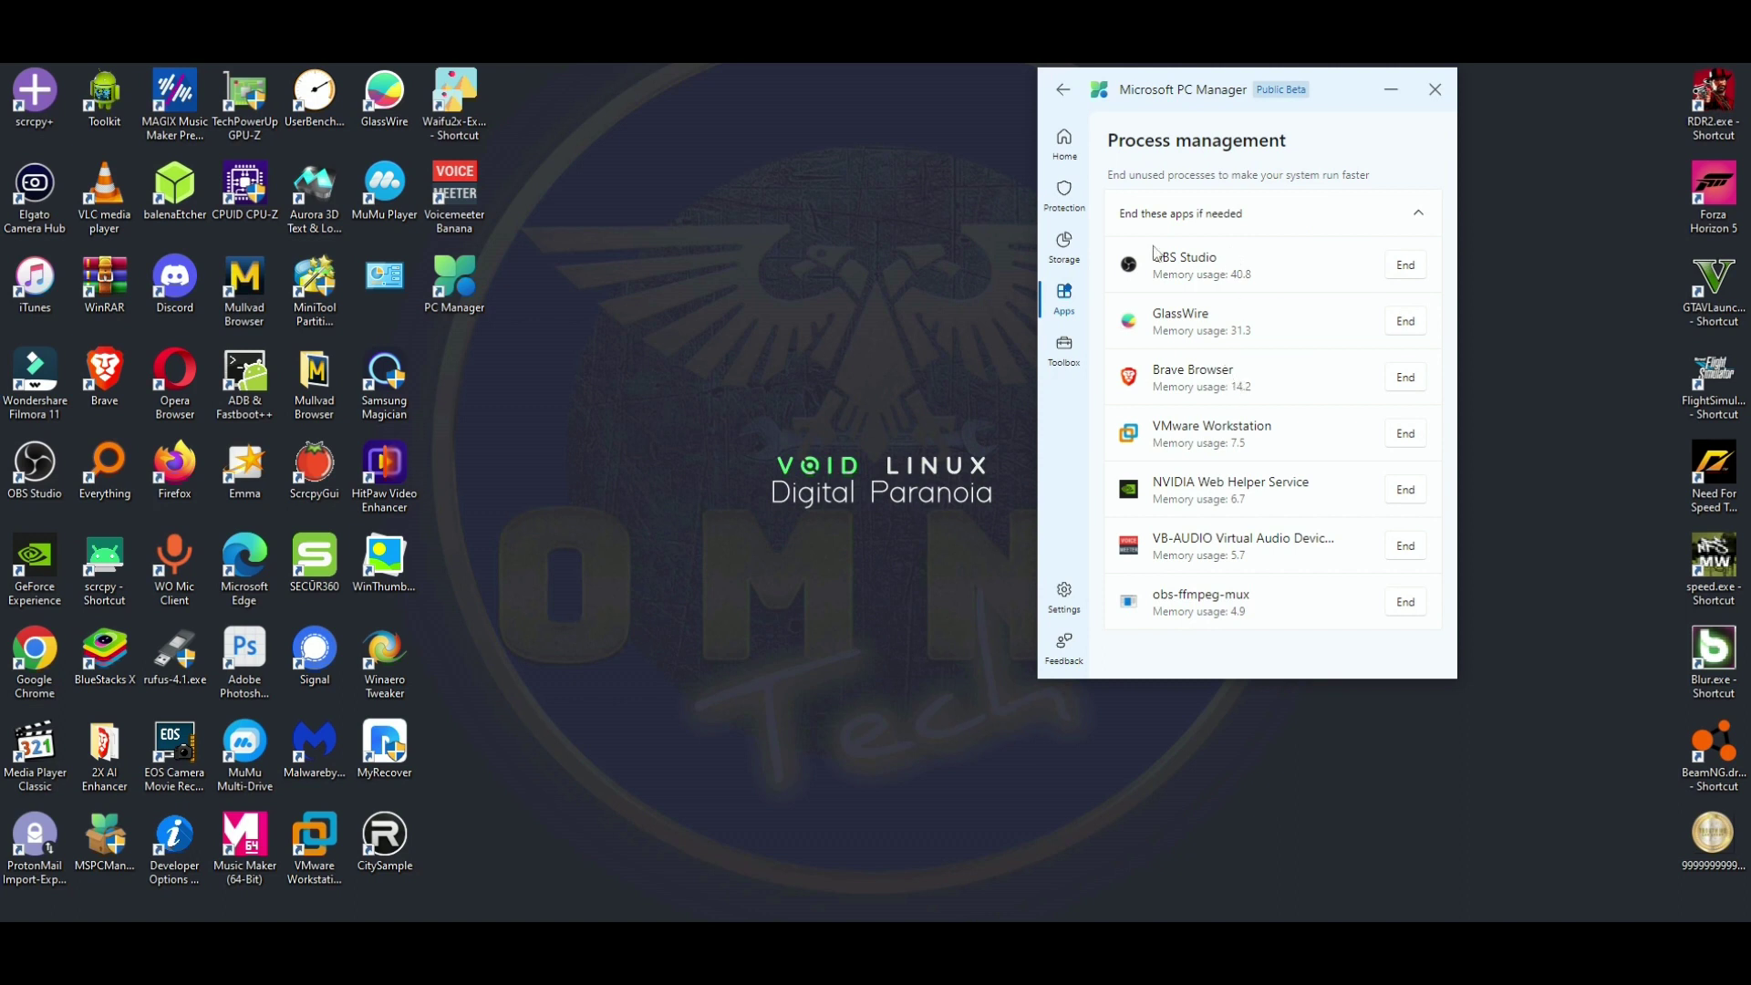
left_click(1062, 89)
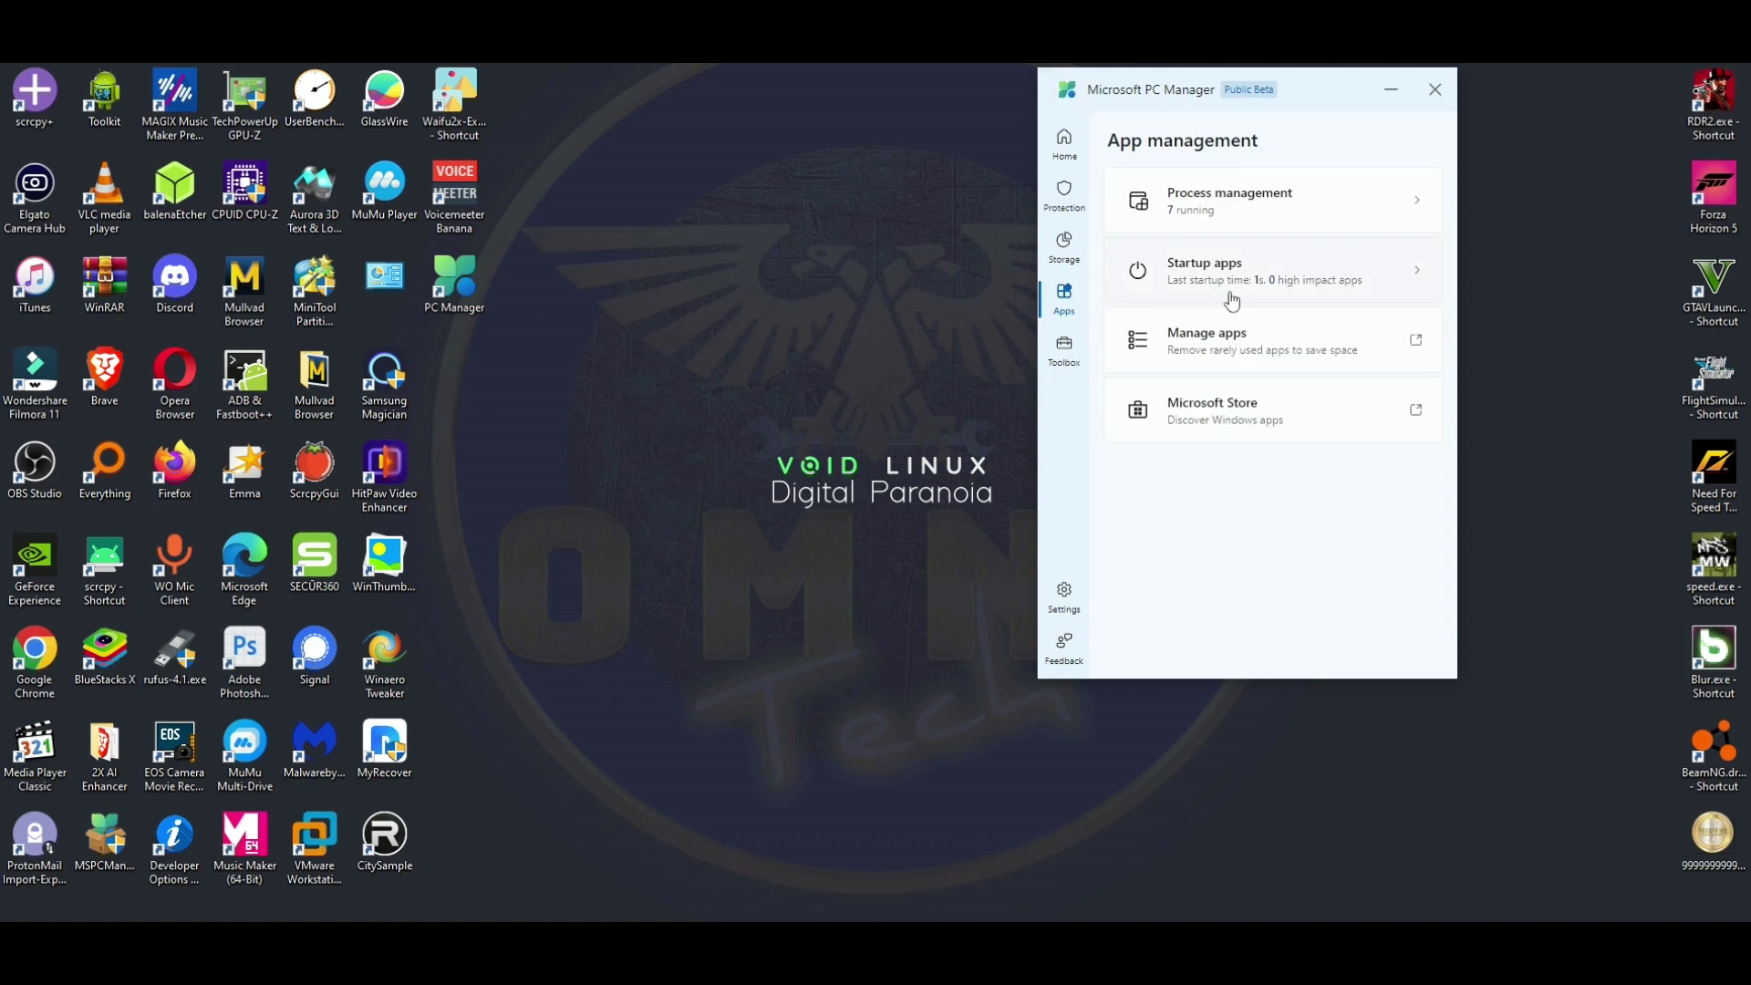
Browse the installed apps in Apps & features, close it, and go to Toolbox
left_click(1207, 334)
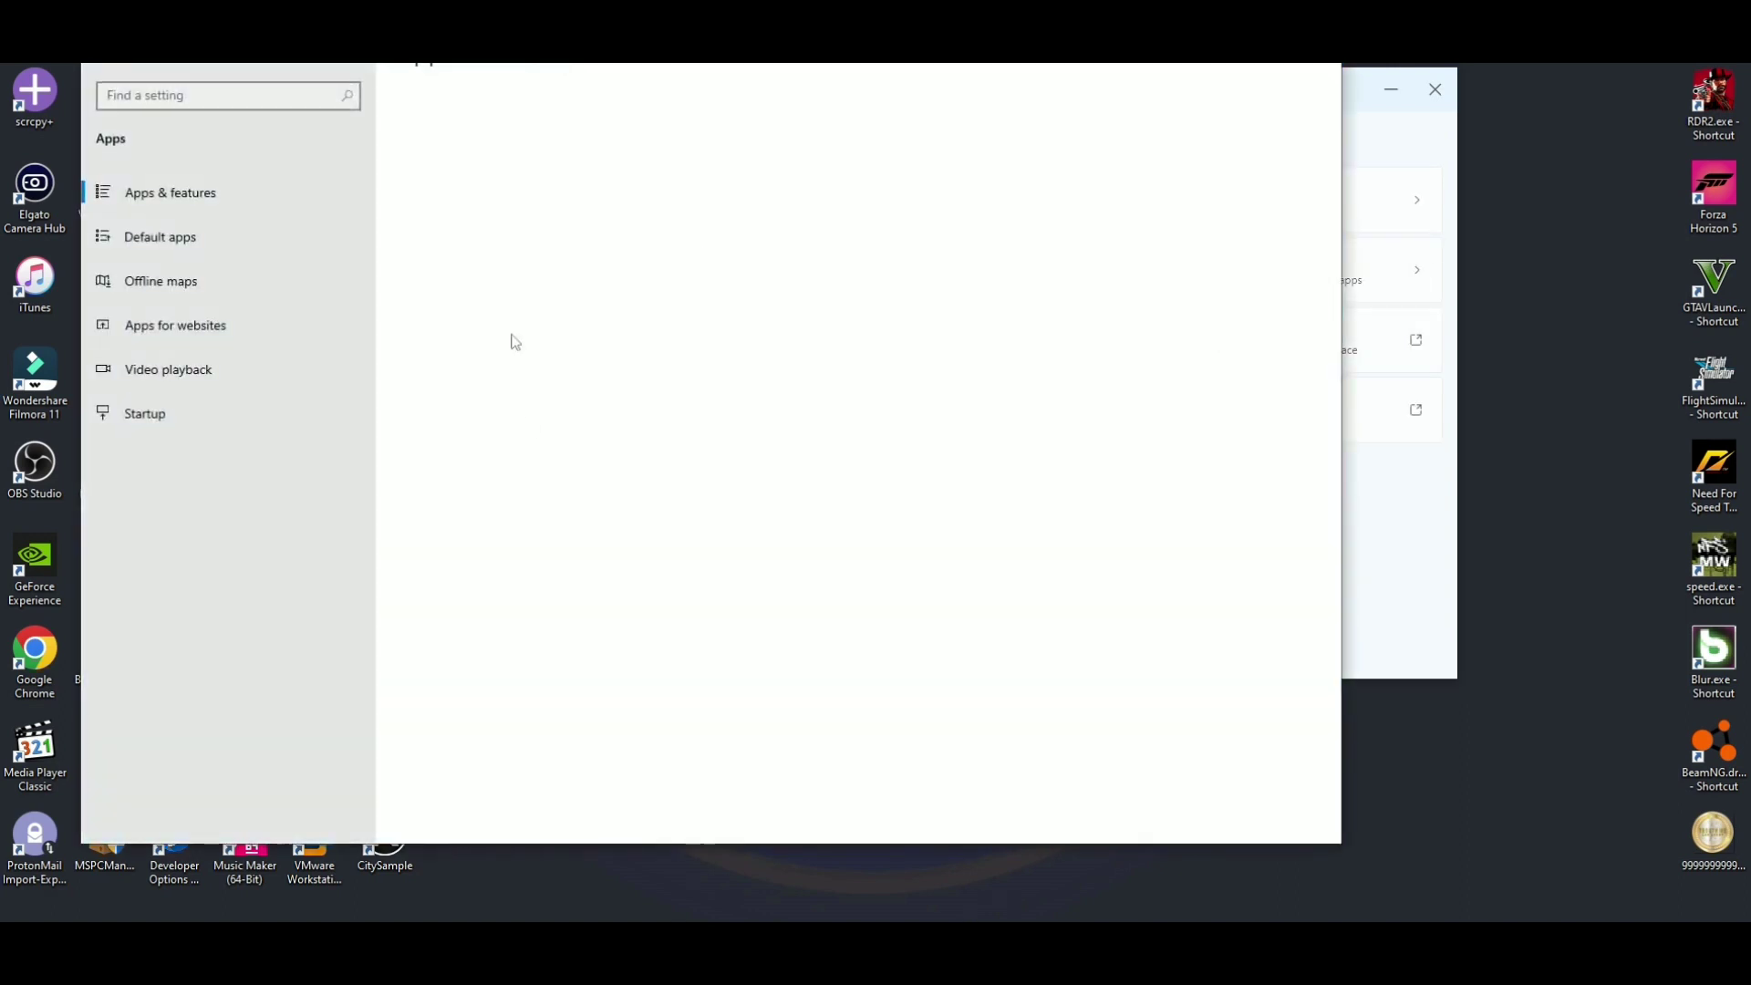
scroll(691, 527, "down", 6)
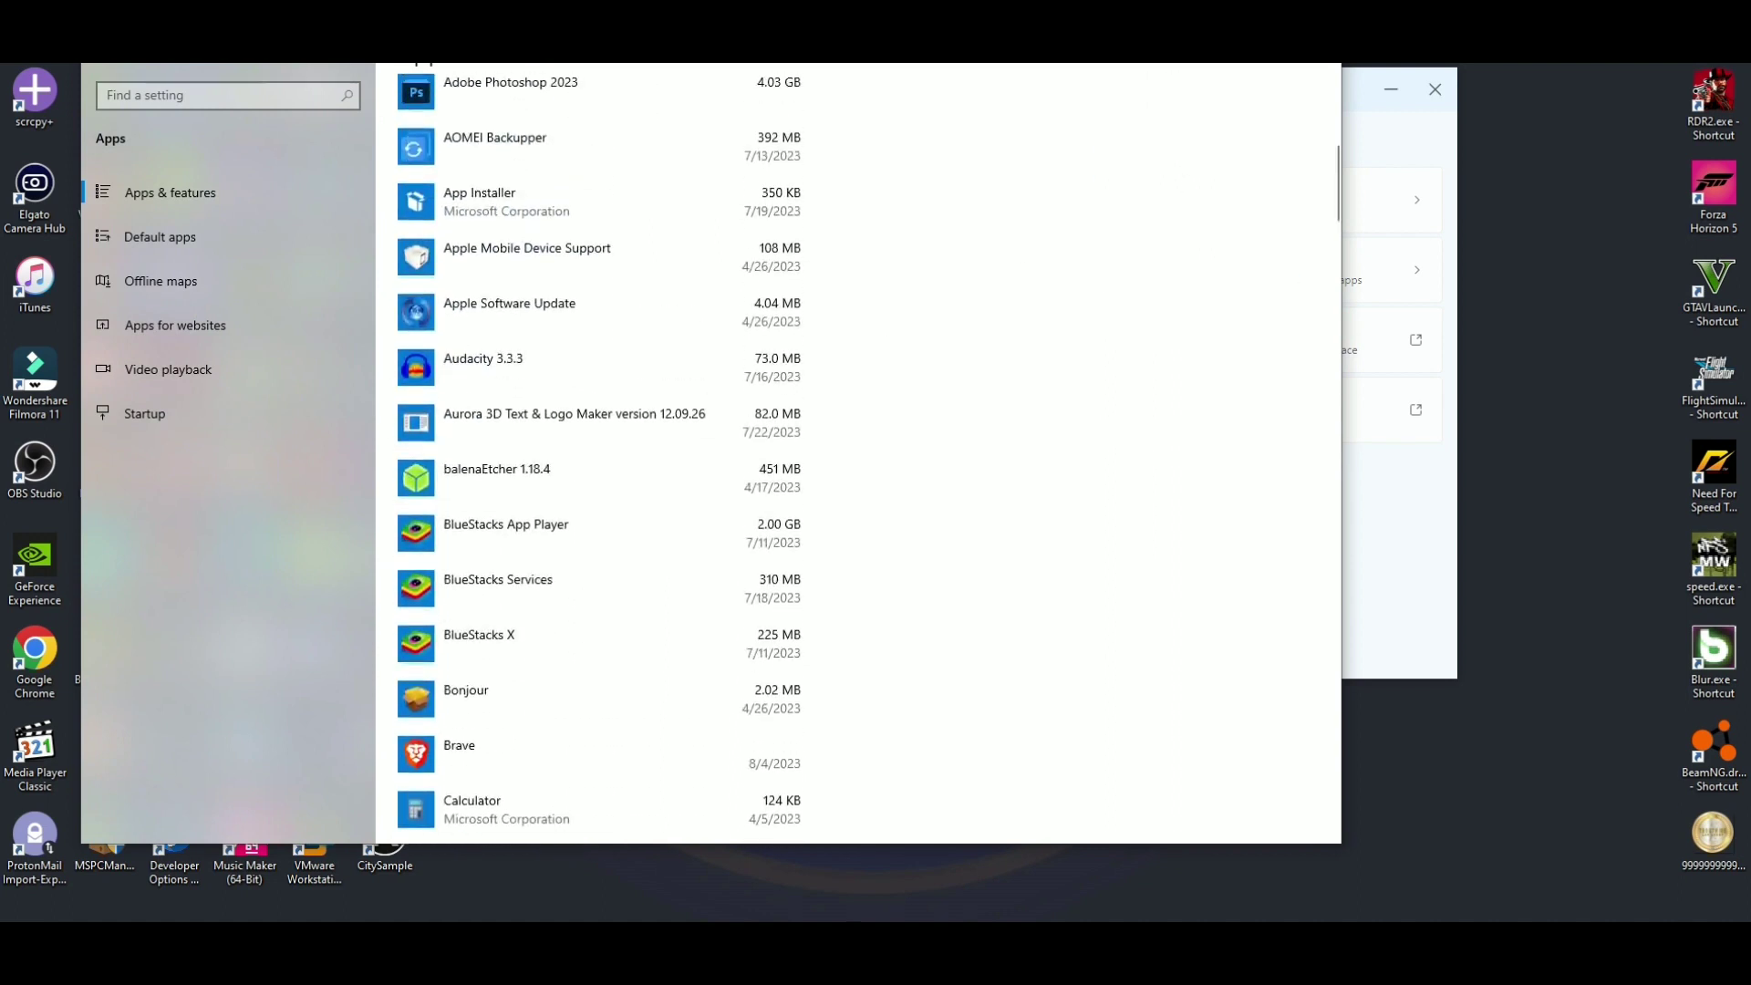
key("alt+F4")
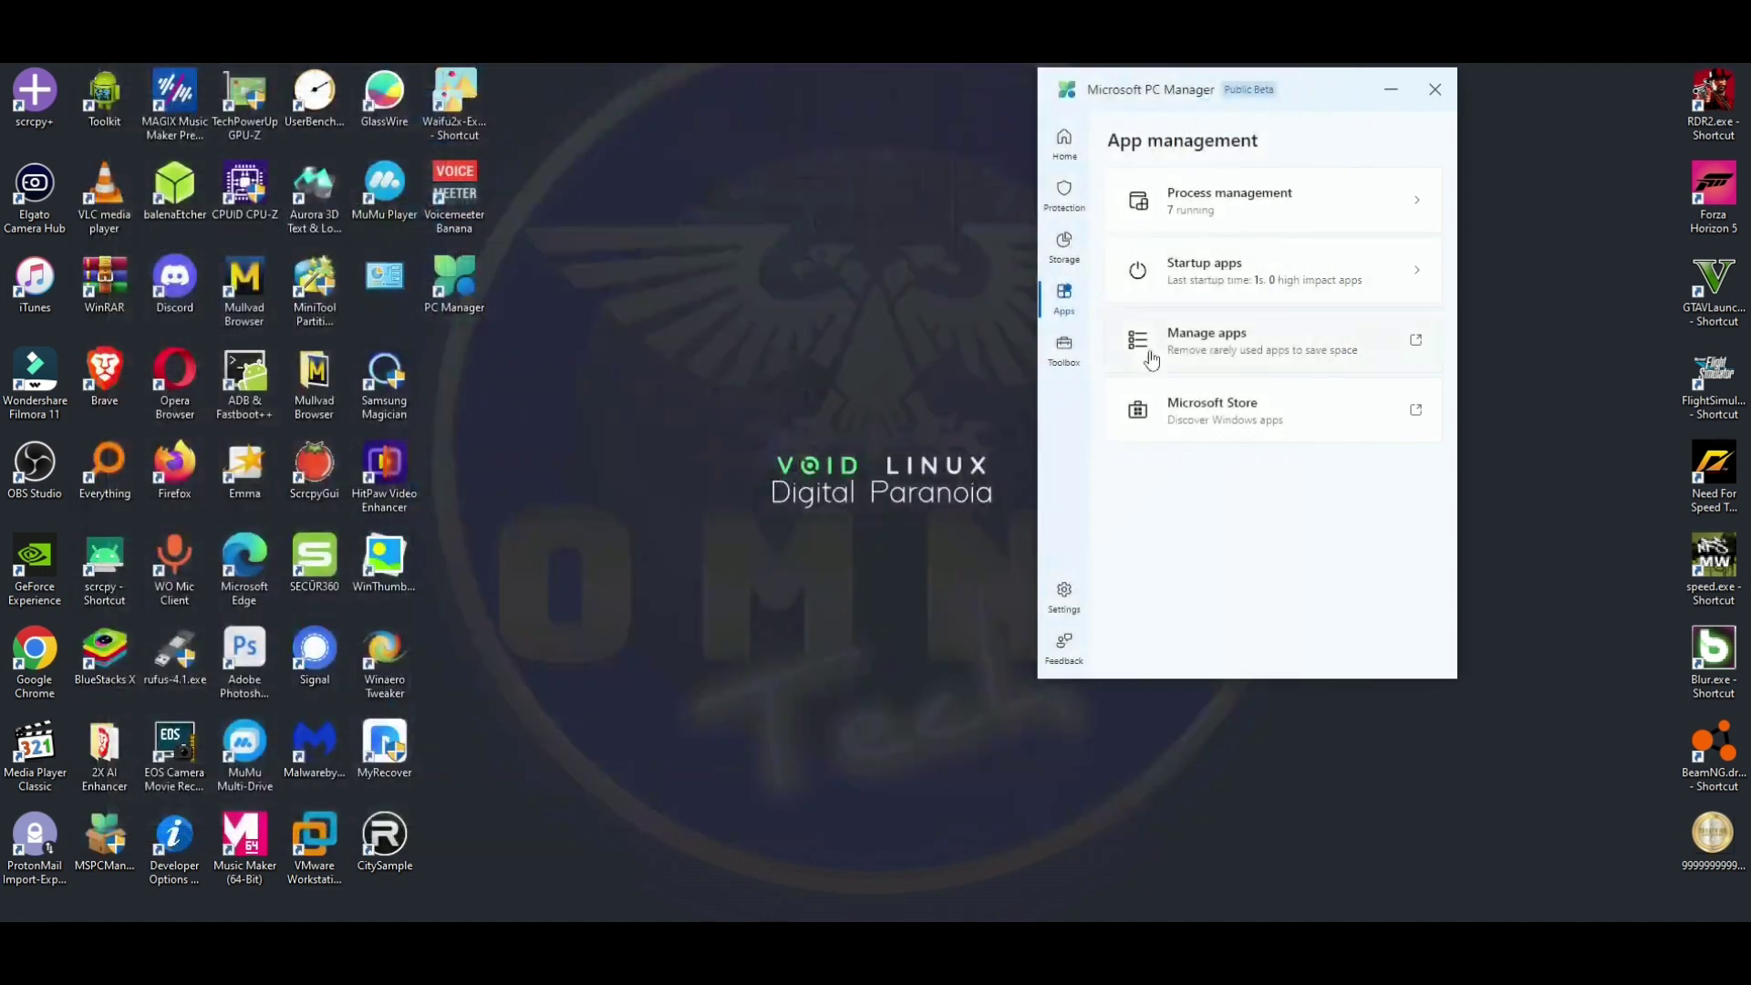
left_click(1066, 356)
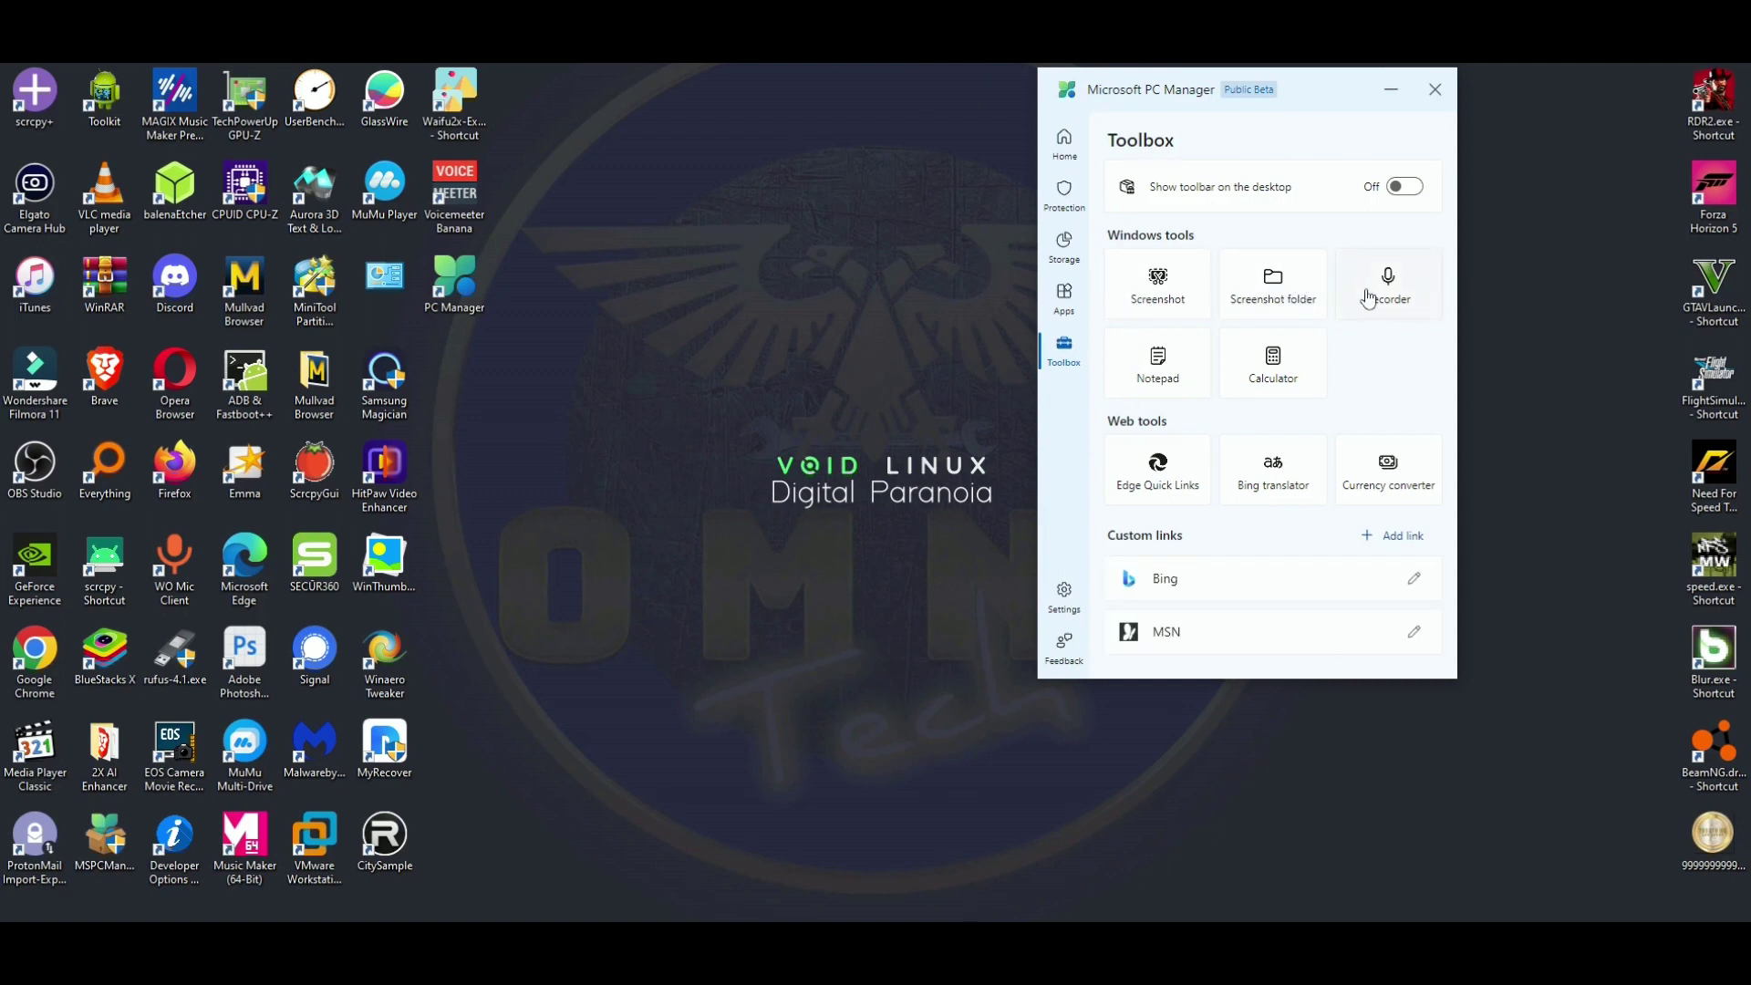
Turn on 'Show toolbar on the desktop' and dock the toolbar at the bottom-right screen edge
left_click(1404, 187)
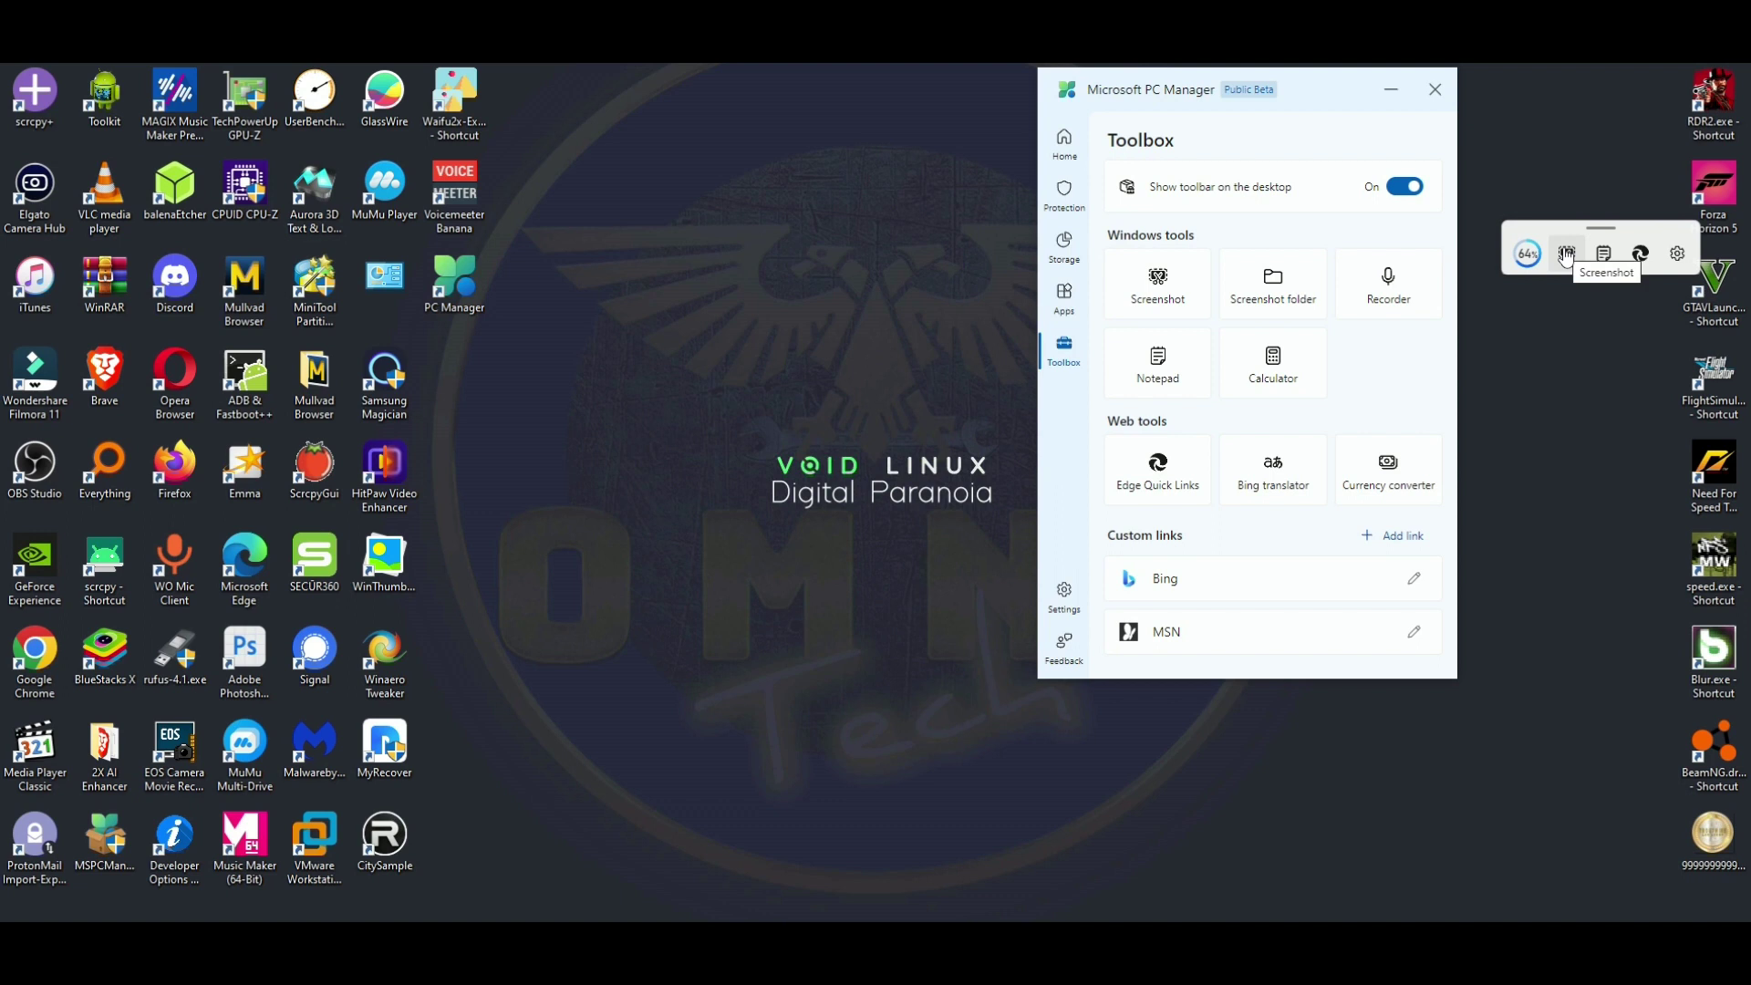
left_click_drag(1603, 258, 1697, 907)
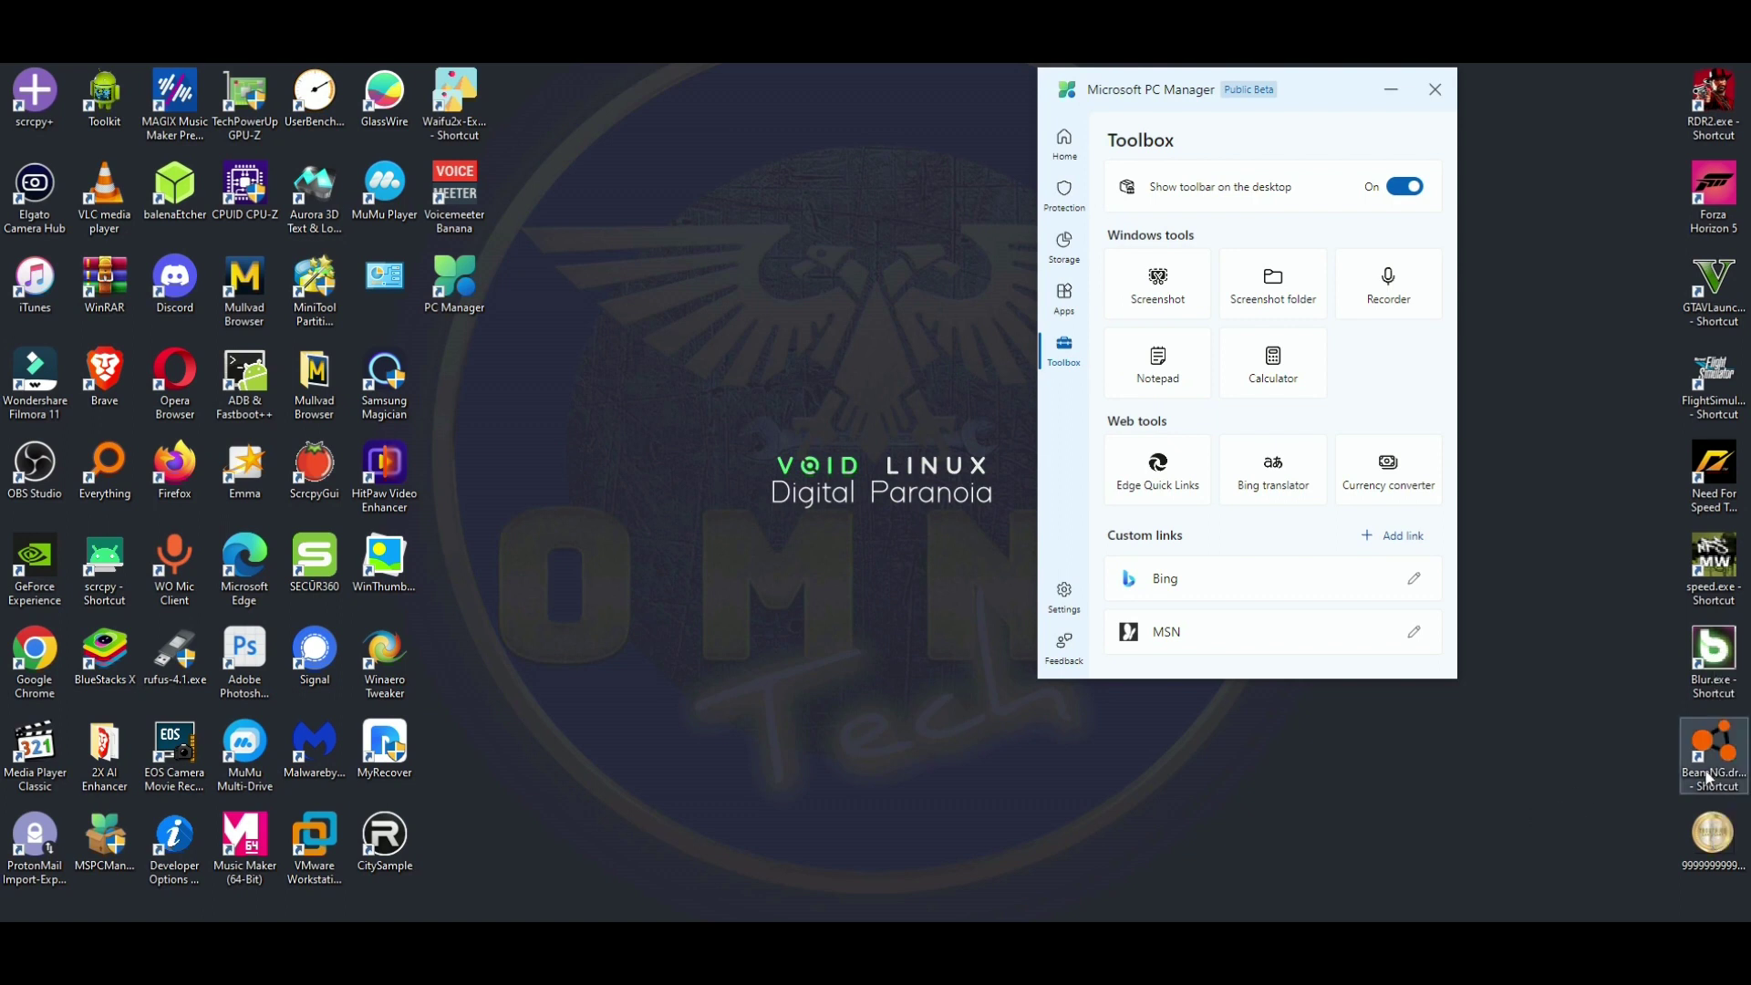
mouse_move(1716, 769)
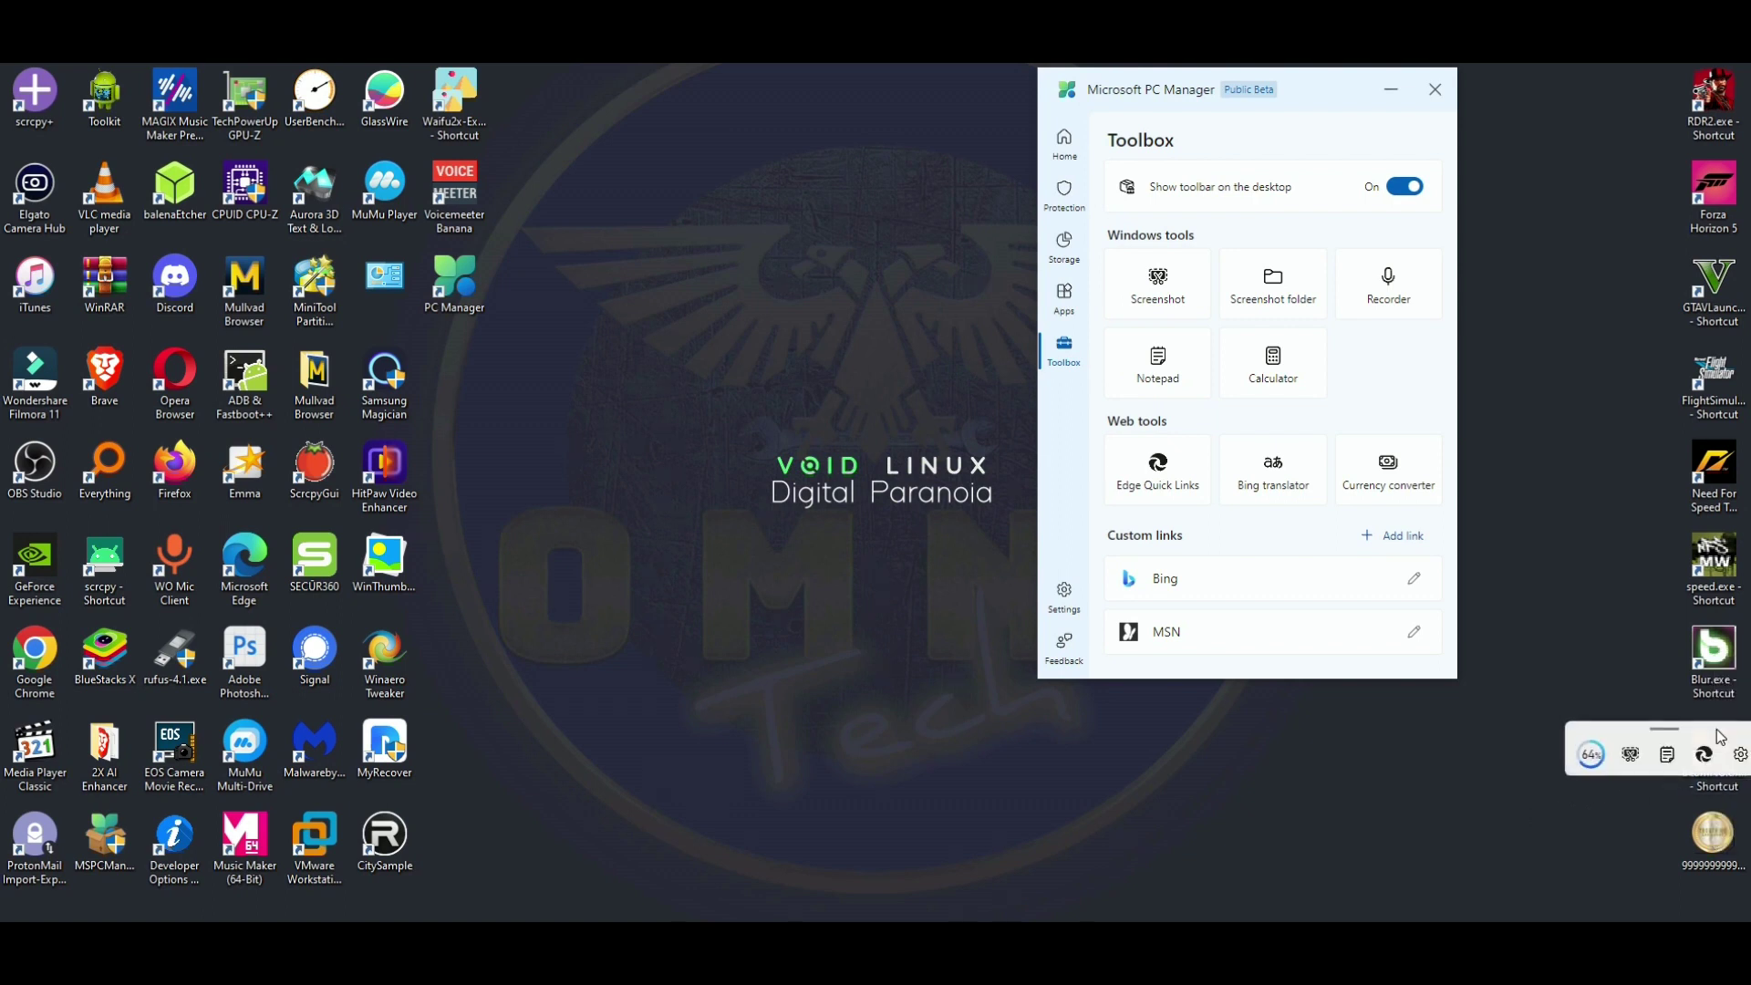
left_click_drag(1715, 762, 1707, 892)
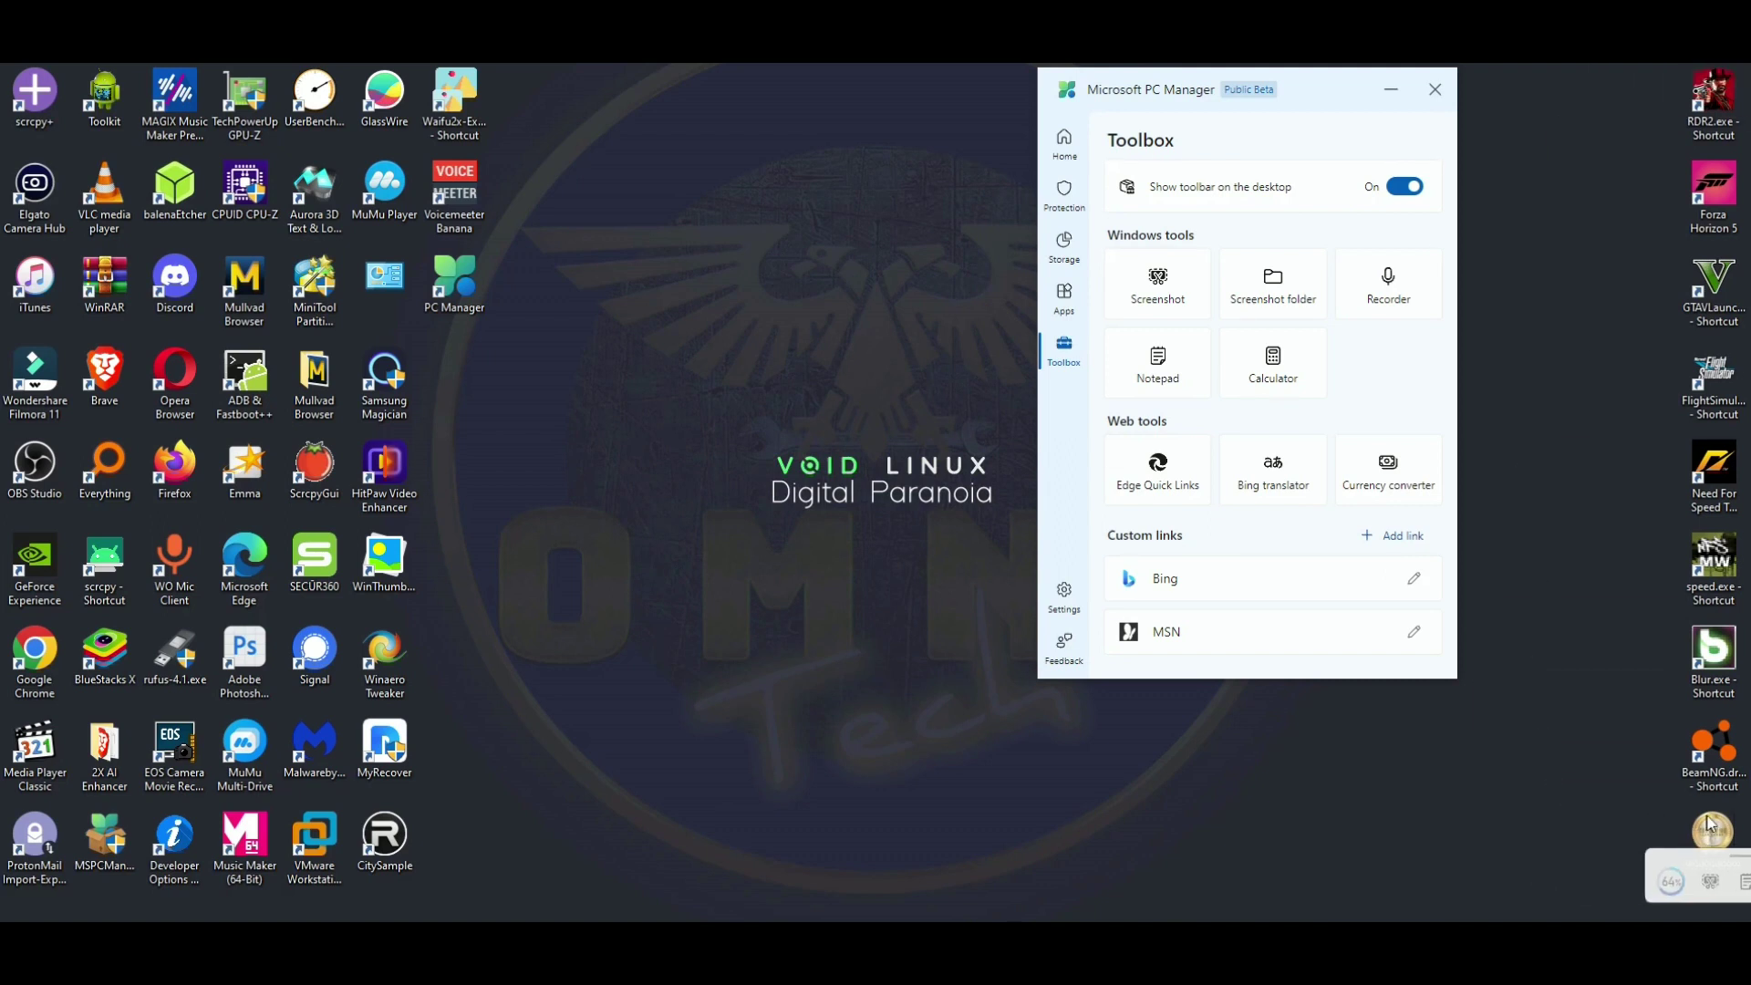
mouse_move(1724, 776)
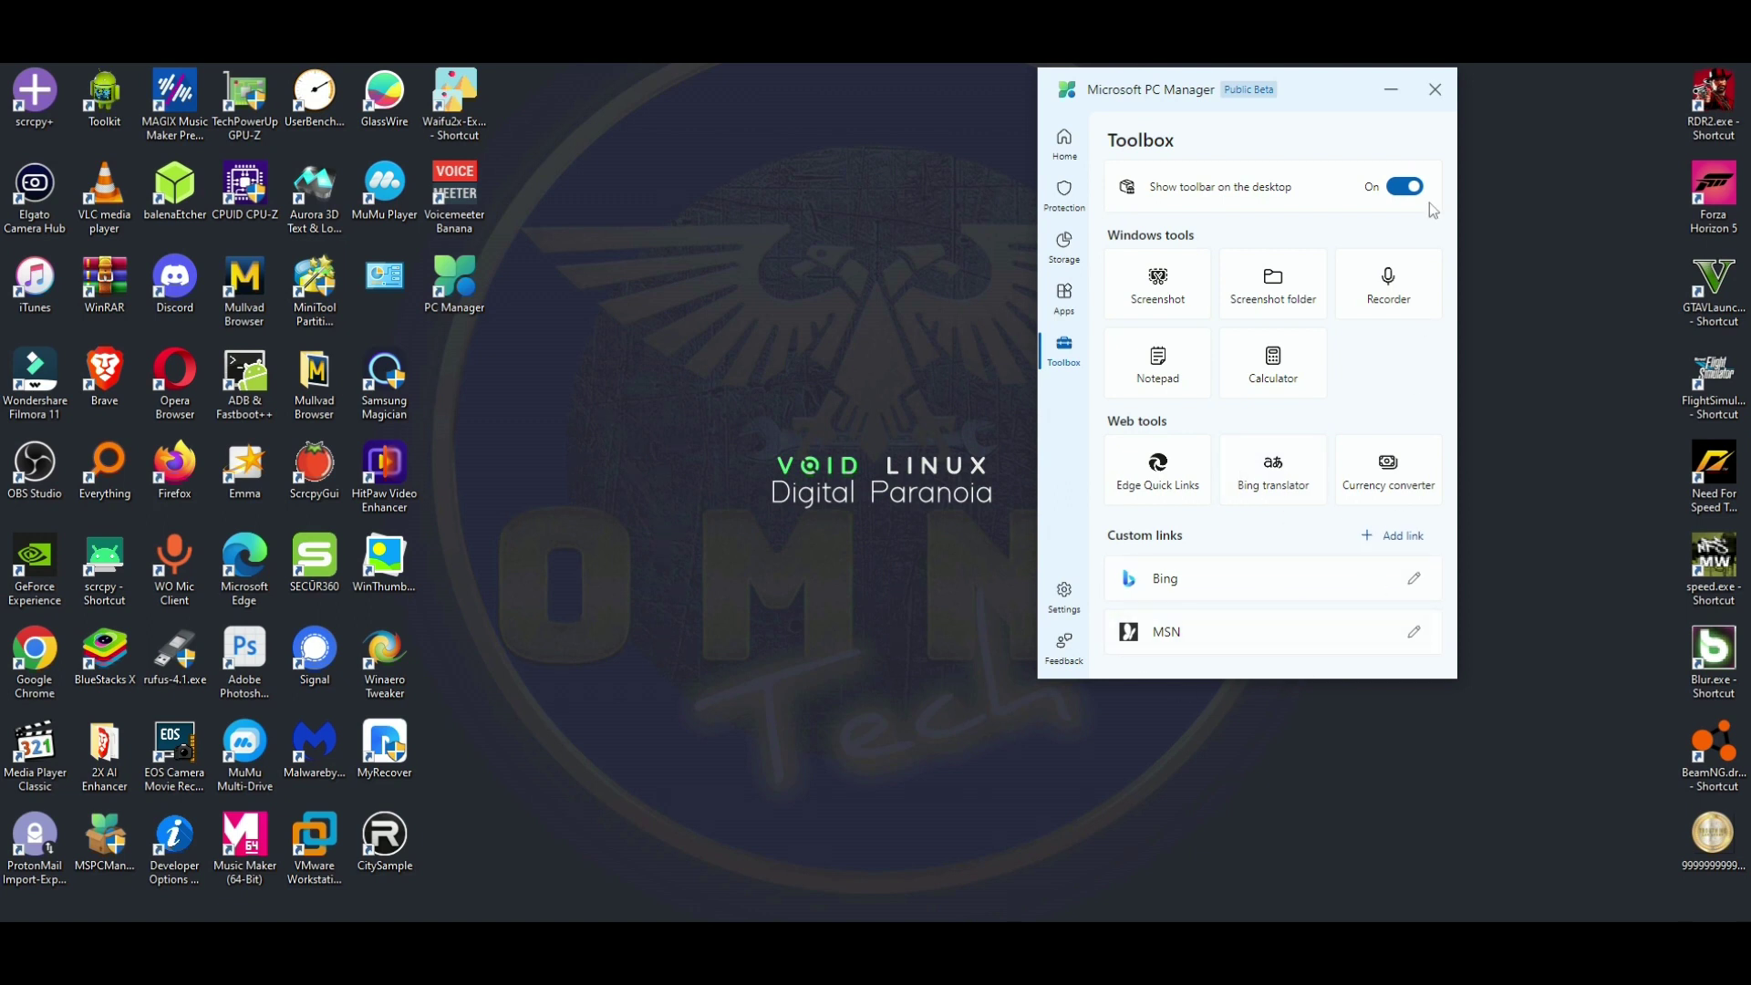
Turn on Smart boost in Settings and scroll through General settings and About us
left_click(1063, 595)
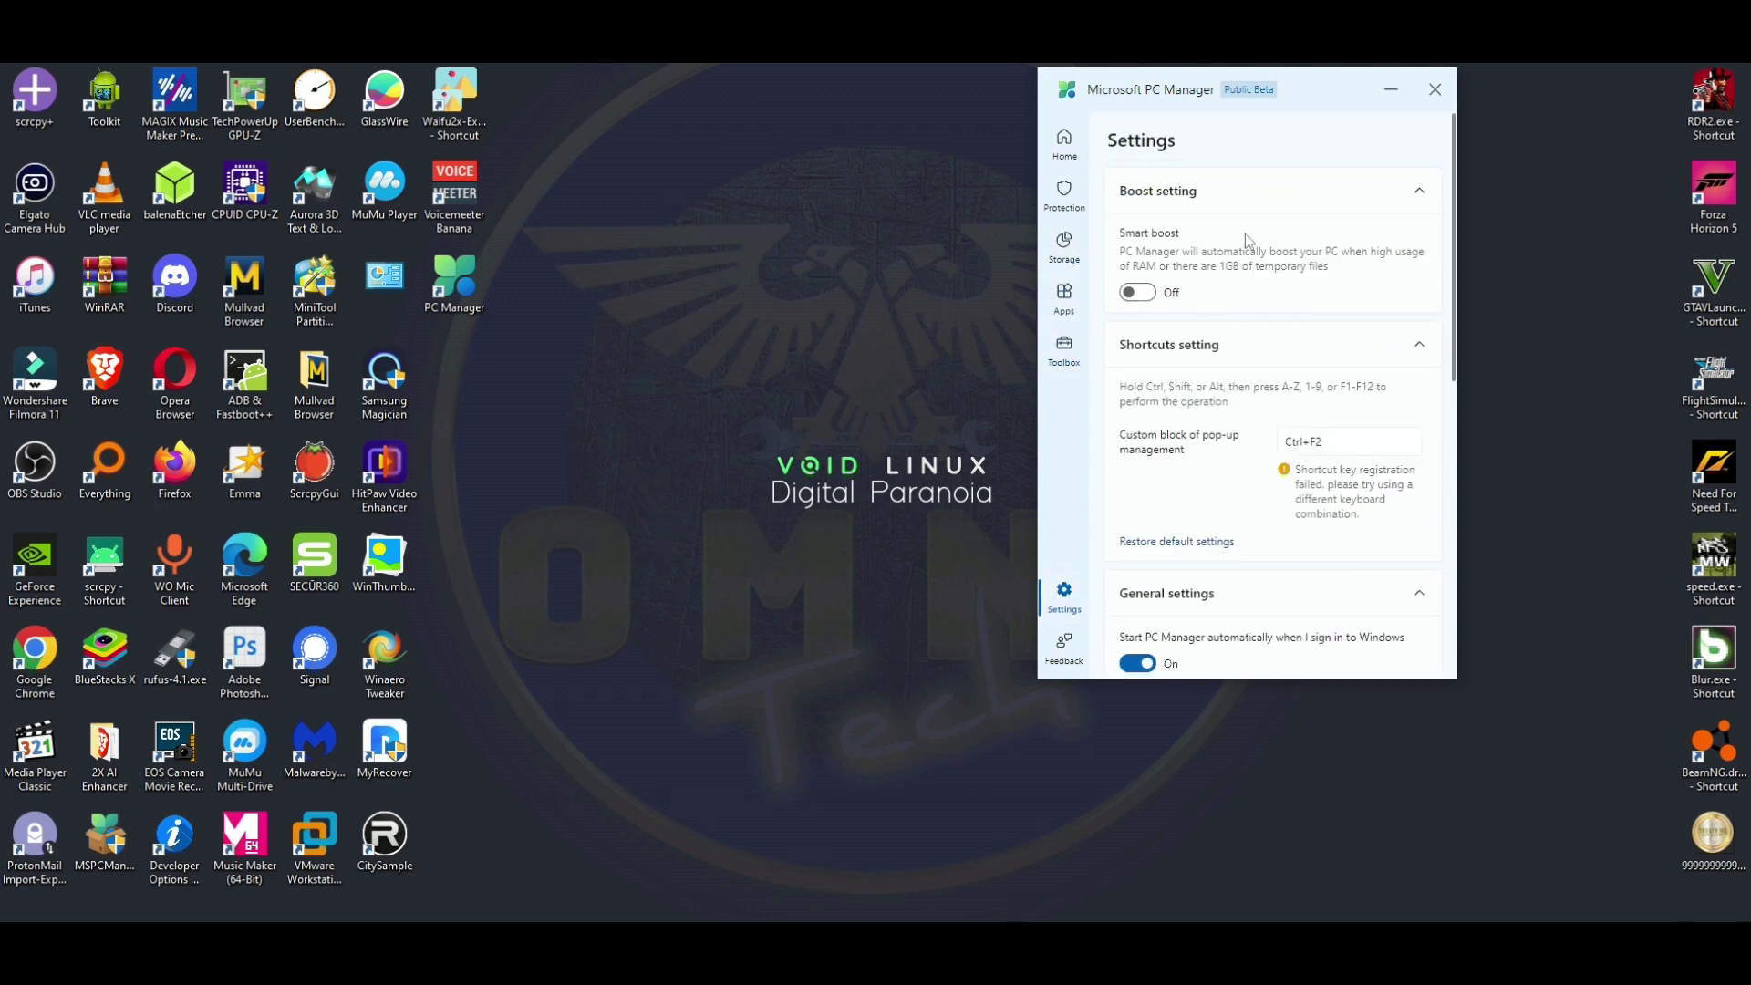
left_click(1147, 292)
scroll(1213, 293, "down", 3)
scroll(1216, 301, "down", 3)
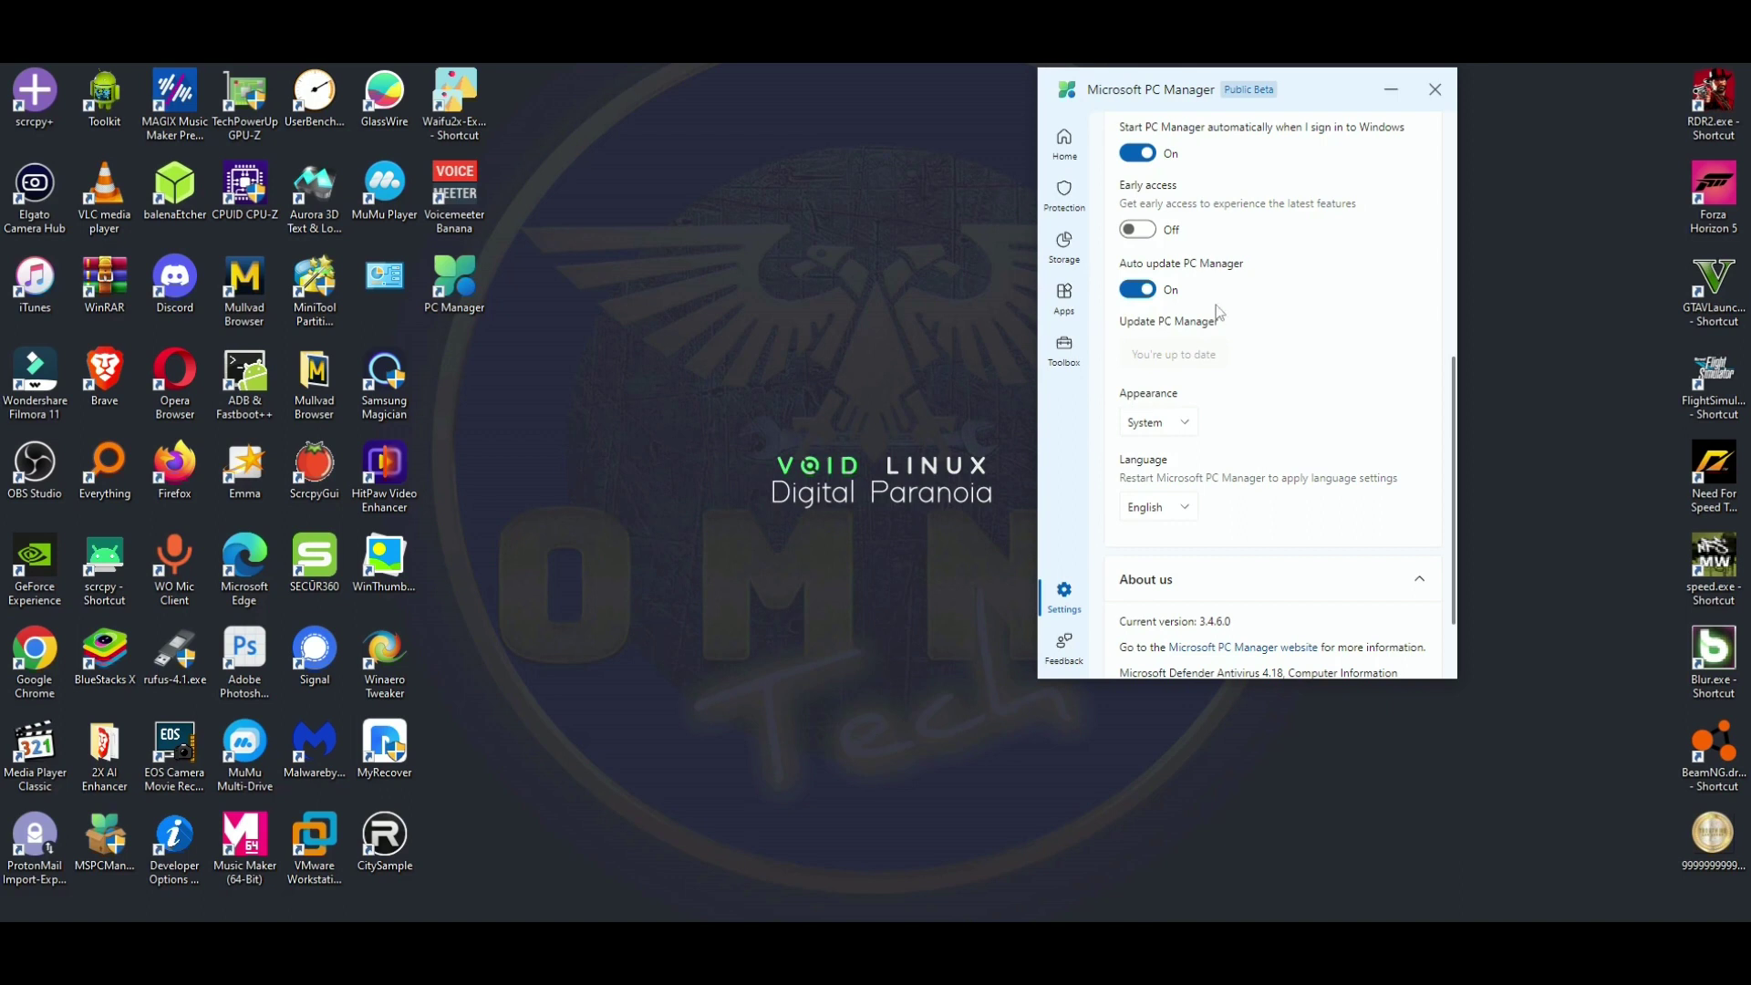
scroll(1220, 337, "down", 2)
scroll(1217, 355, "up", 6)
Install the Security Intelligence update from Protection's Windows update, then view Browser protection
left_click(1065, 141)
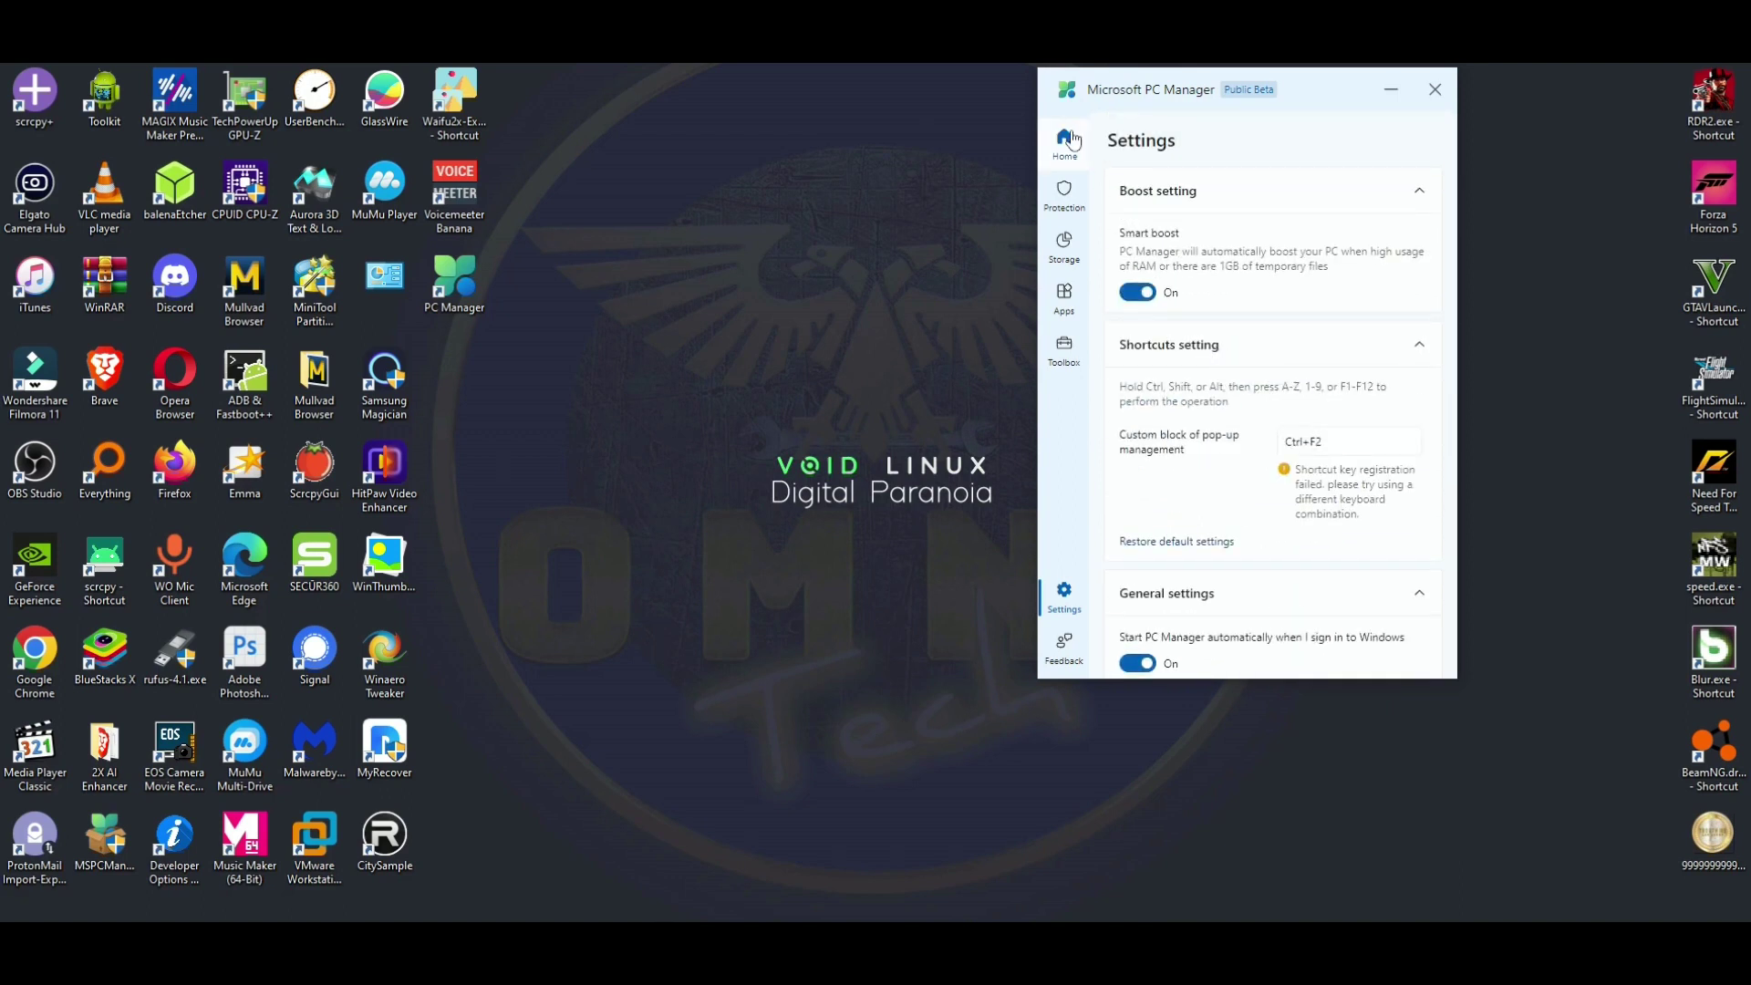
left_click(1065, 200)
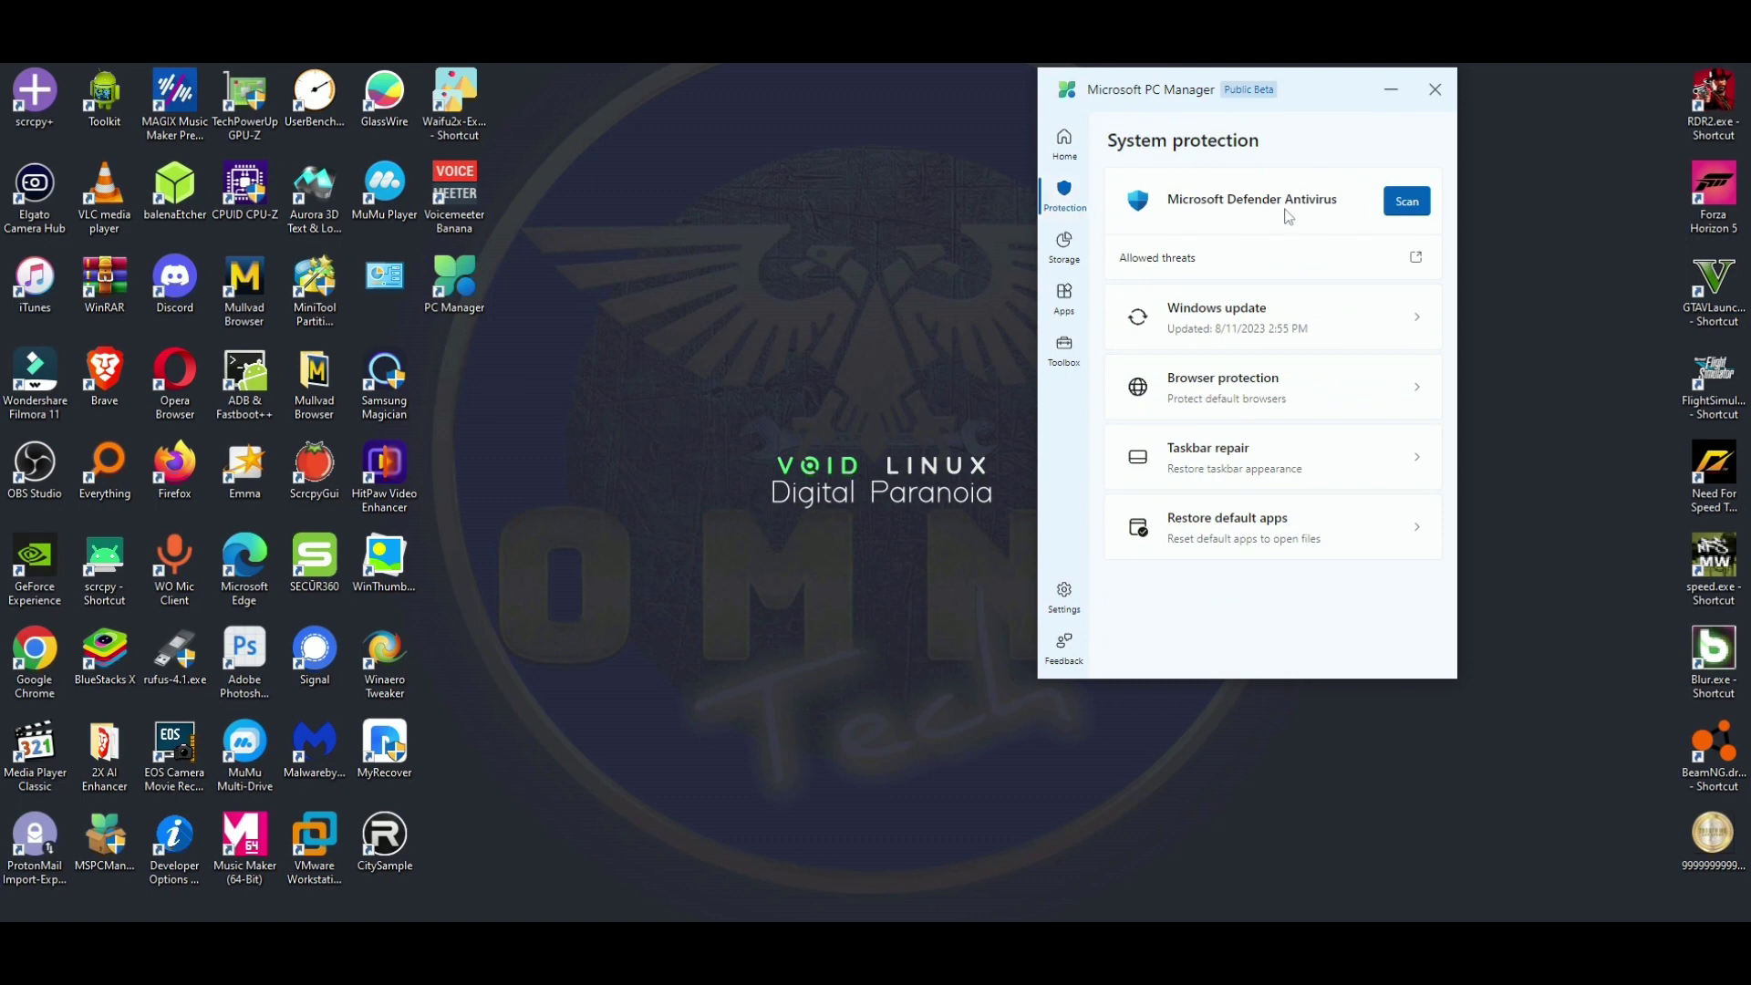
left_click(1229, 315)
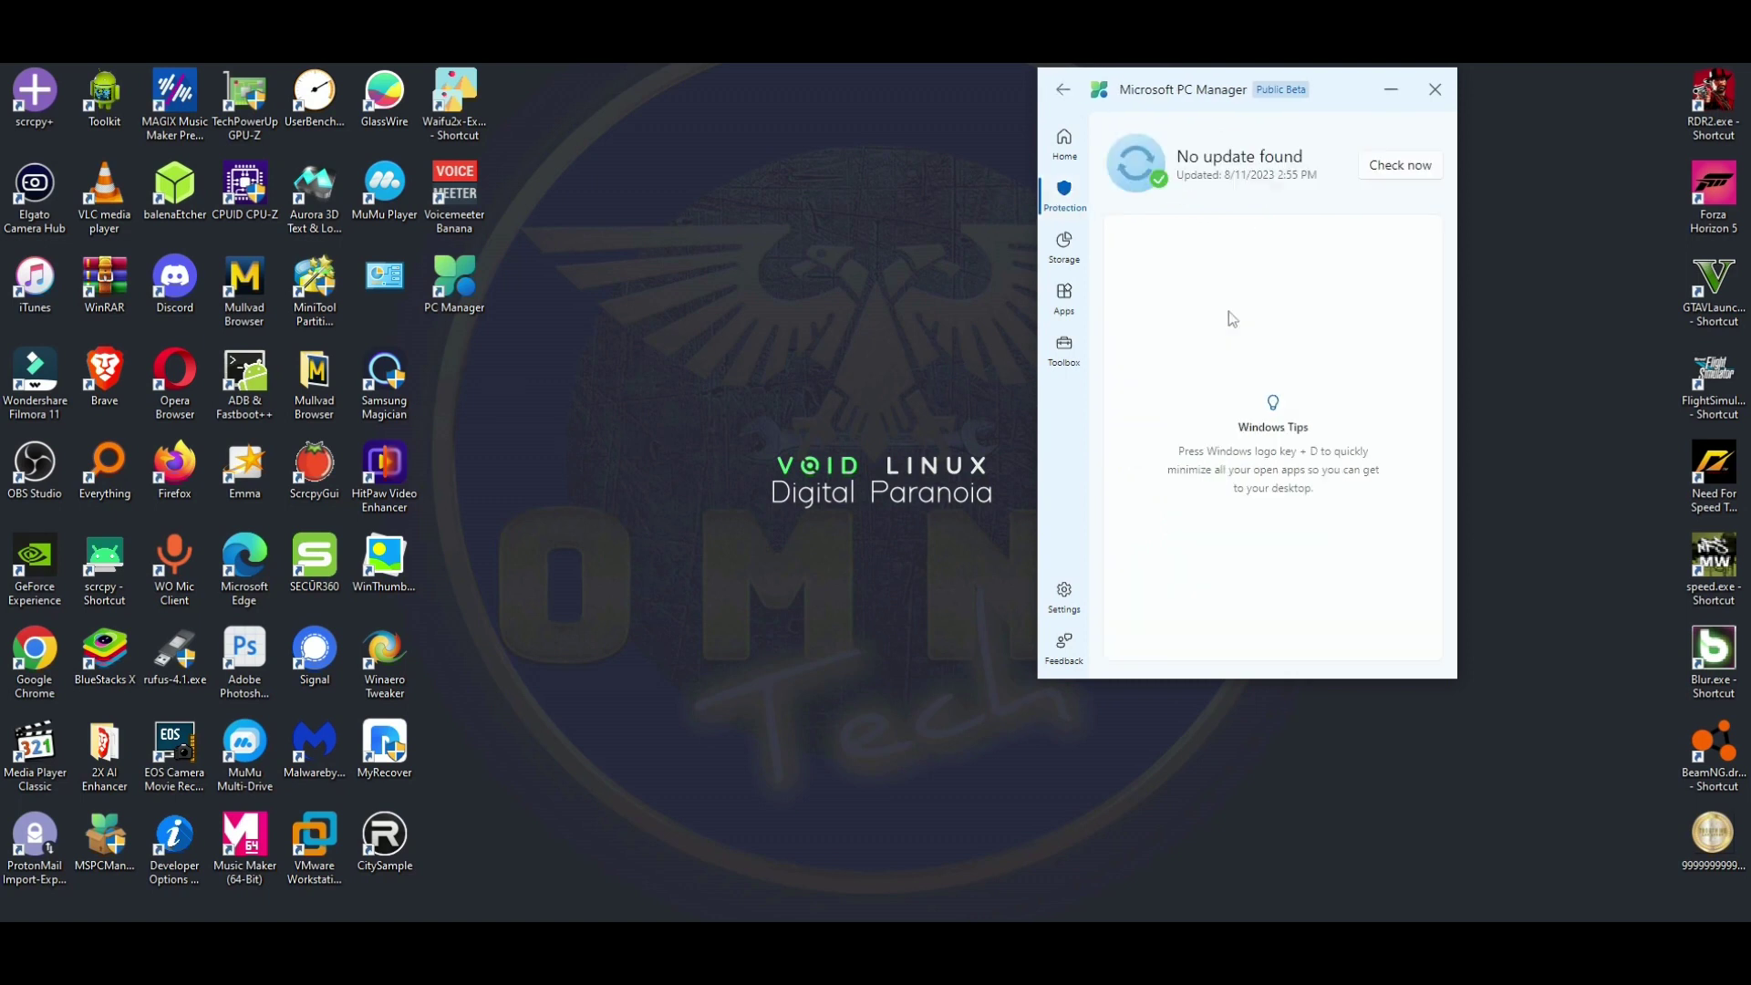
left_click(1399, 166)
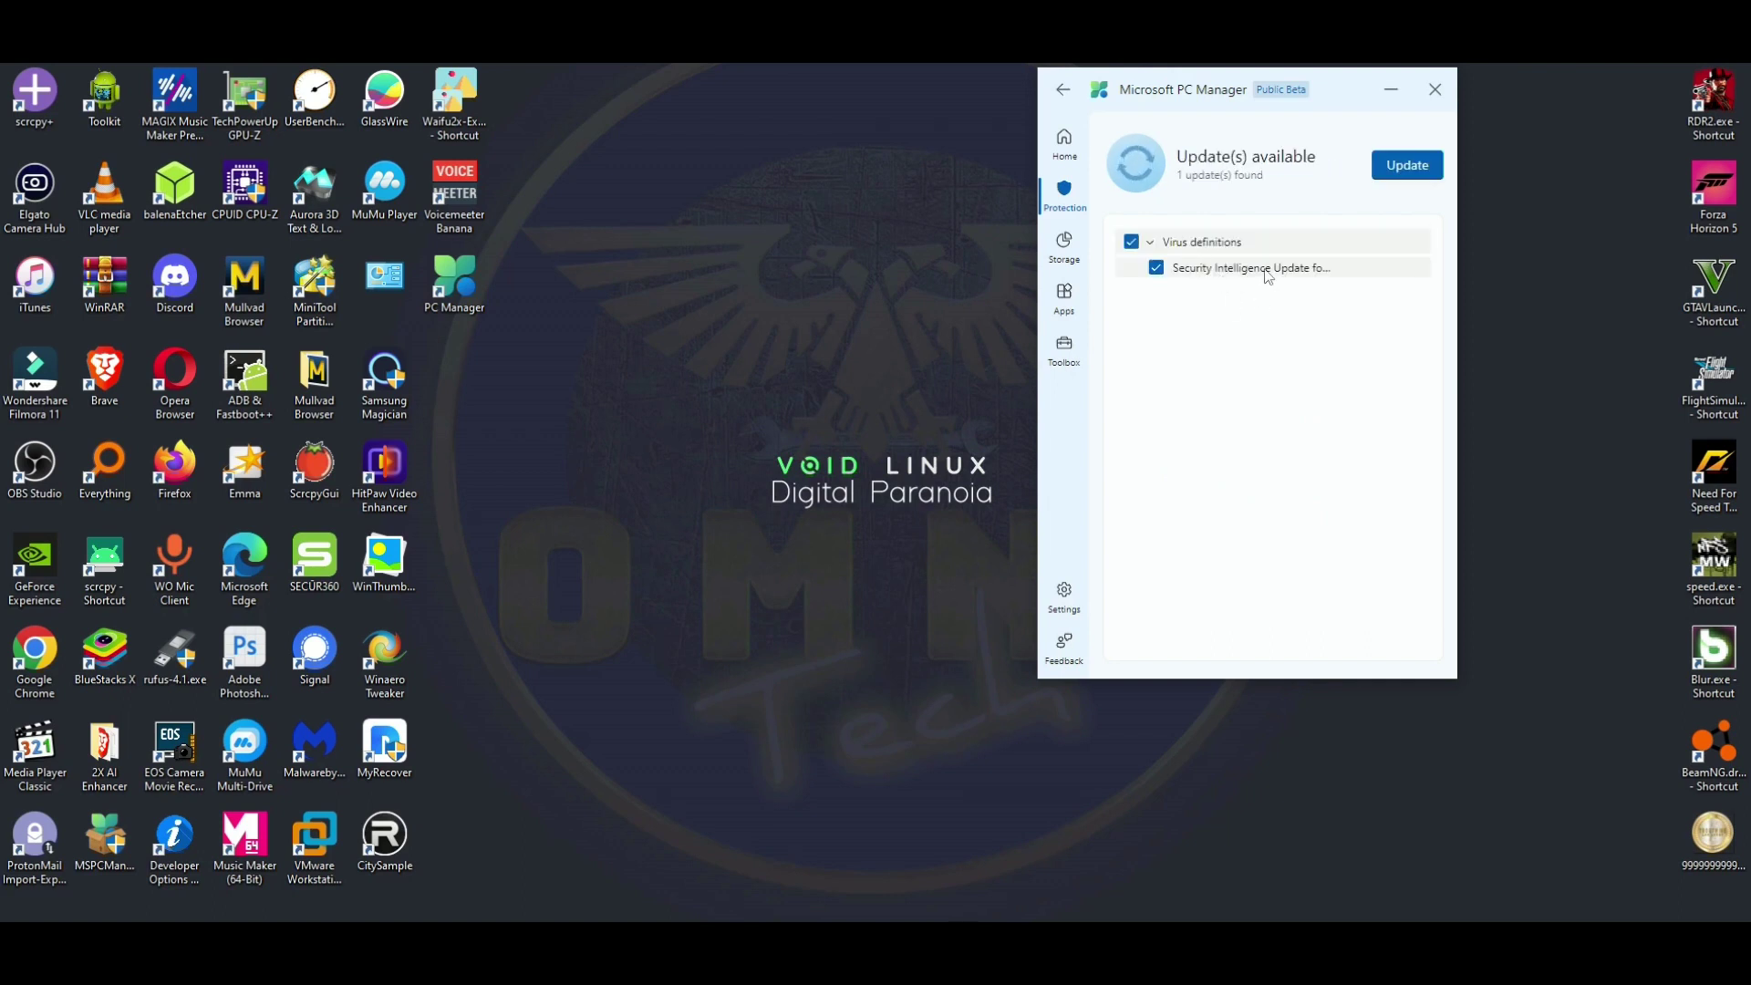
left_click(1402, 167)
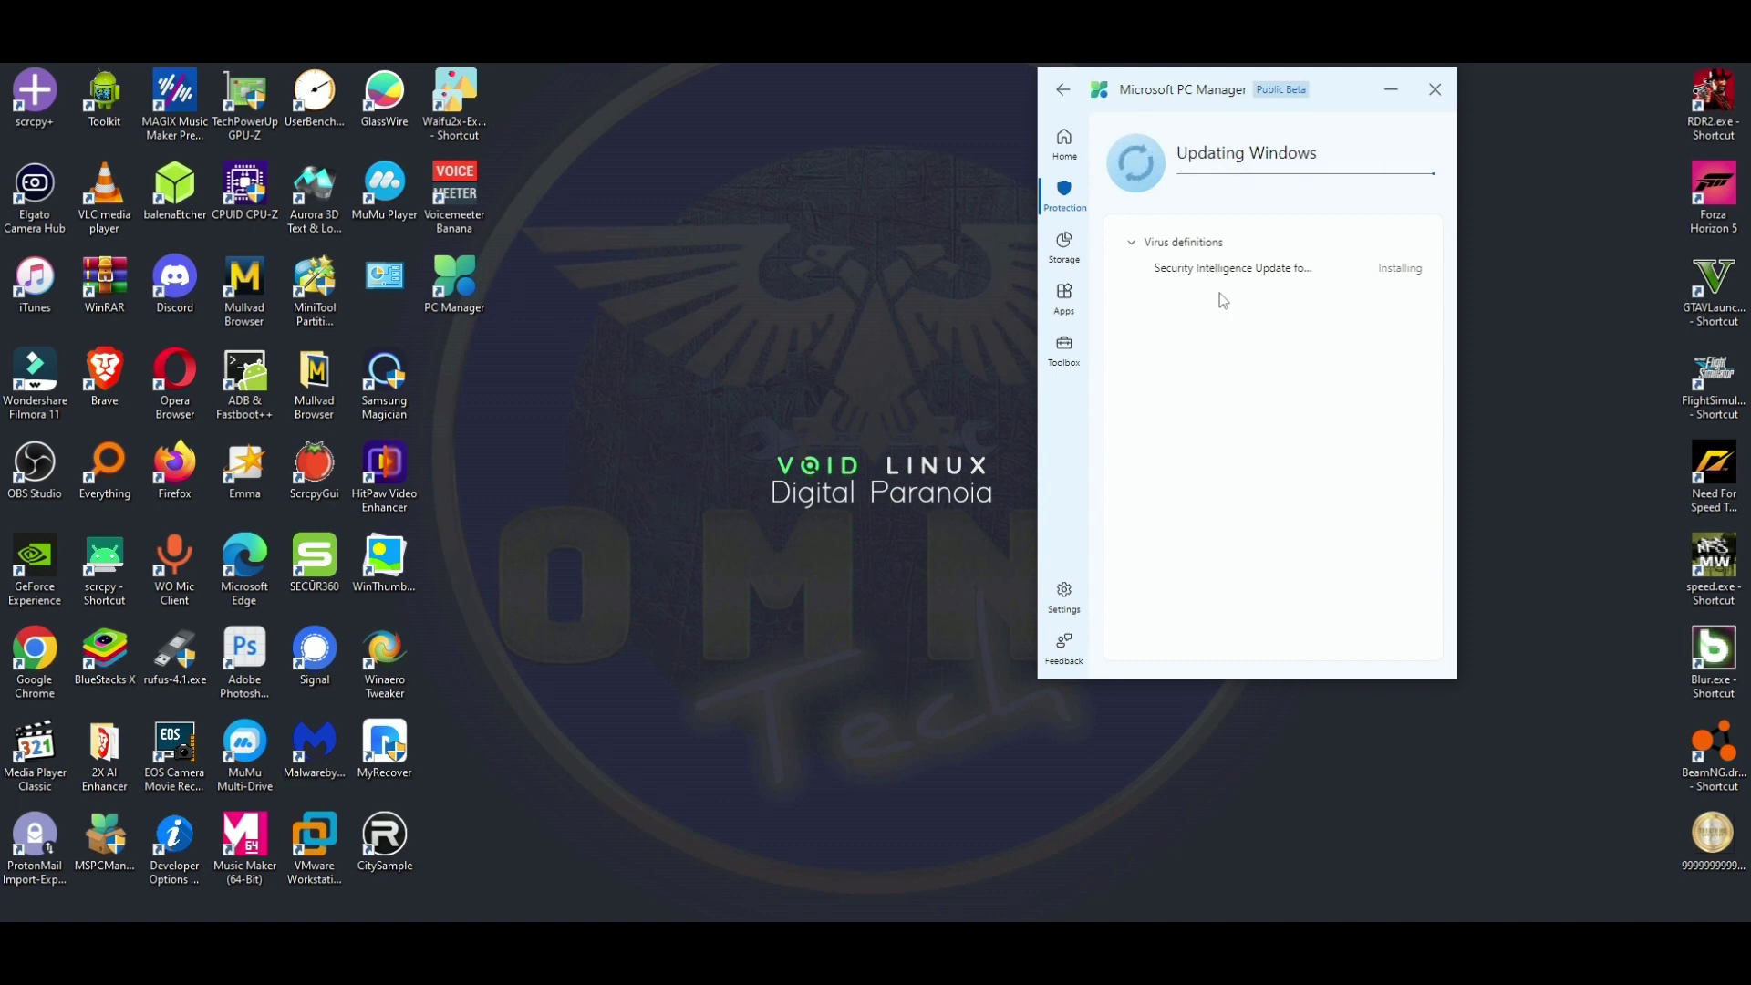
left_click(1060, 87)
left_click(1202, 383)
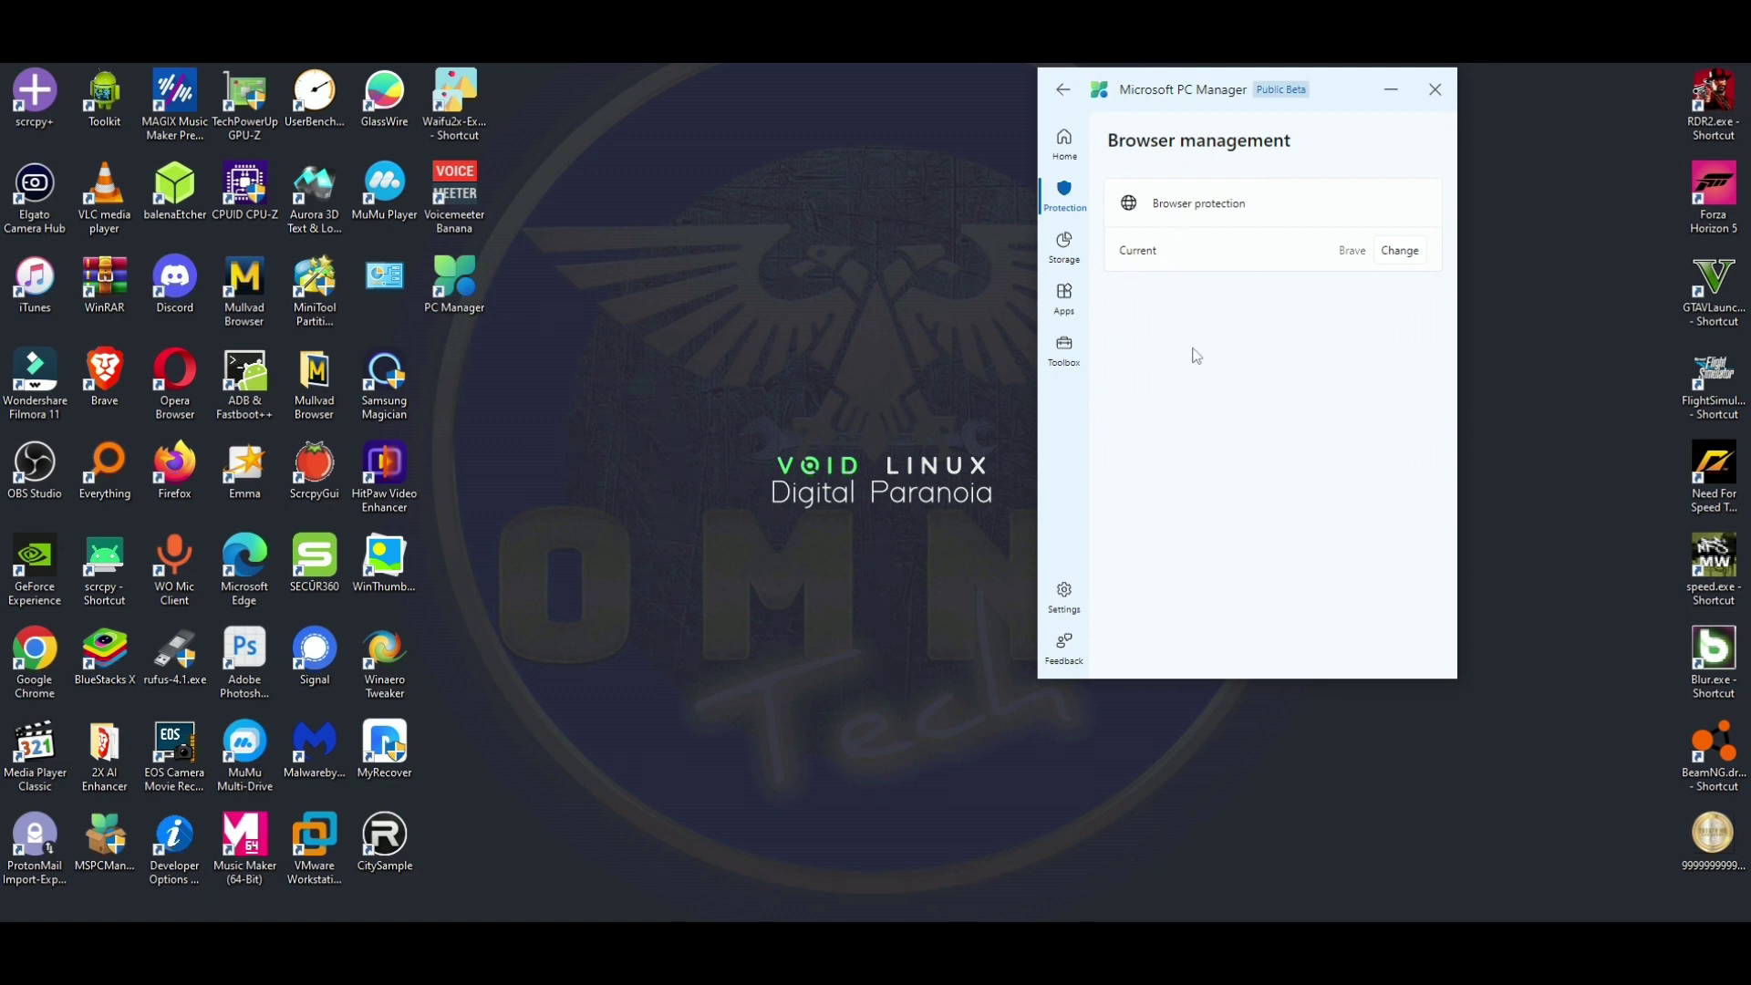
Review the Taskbar repair options, then view Restore default apps listing Office, Brave and Edge
left_click(1063, 88)
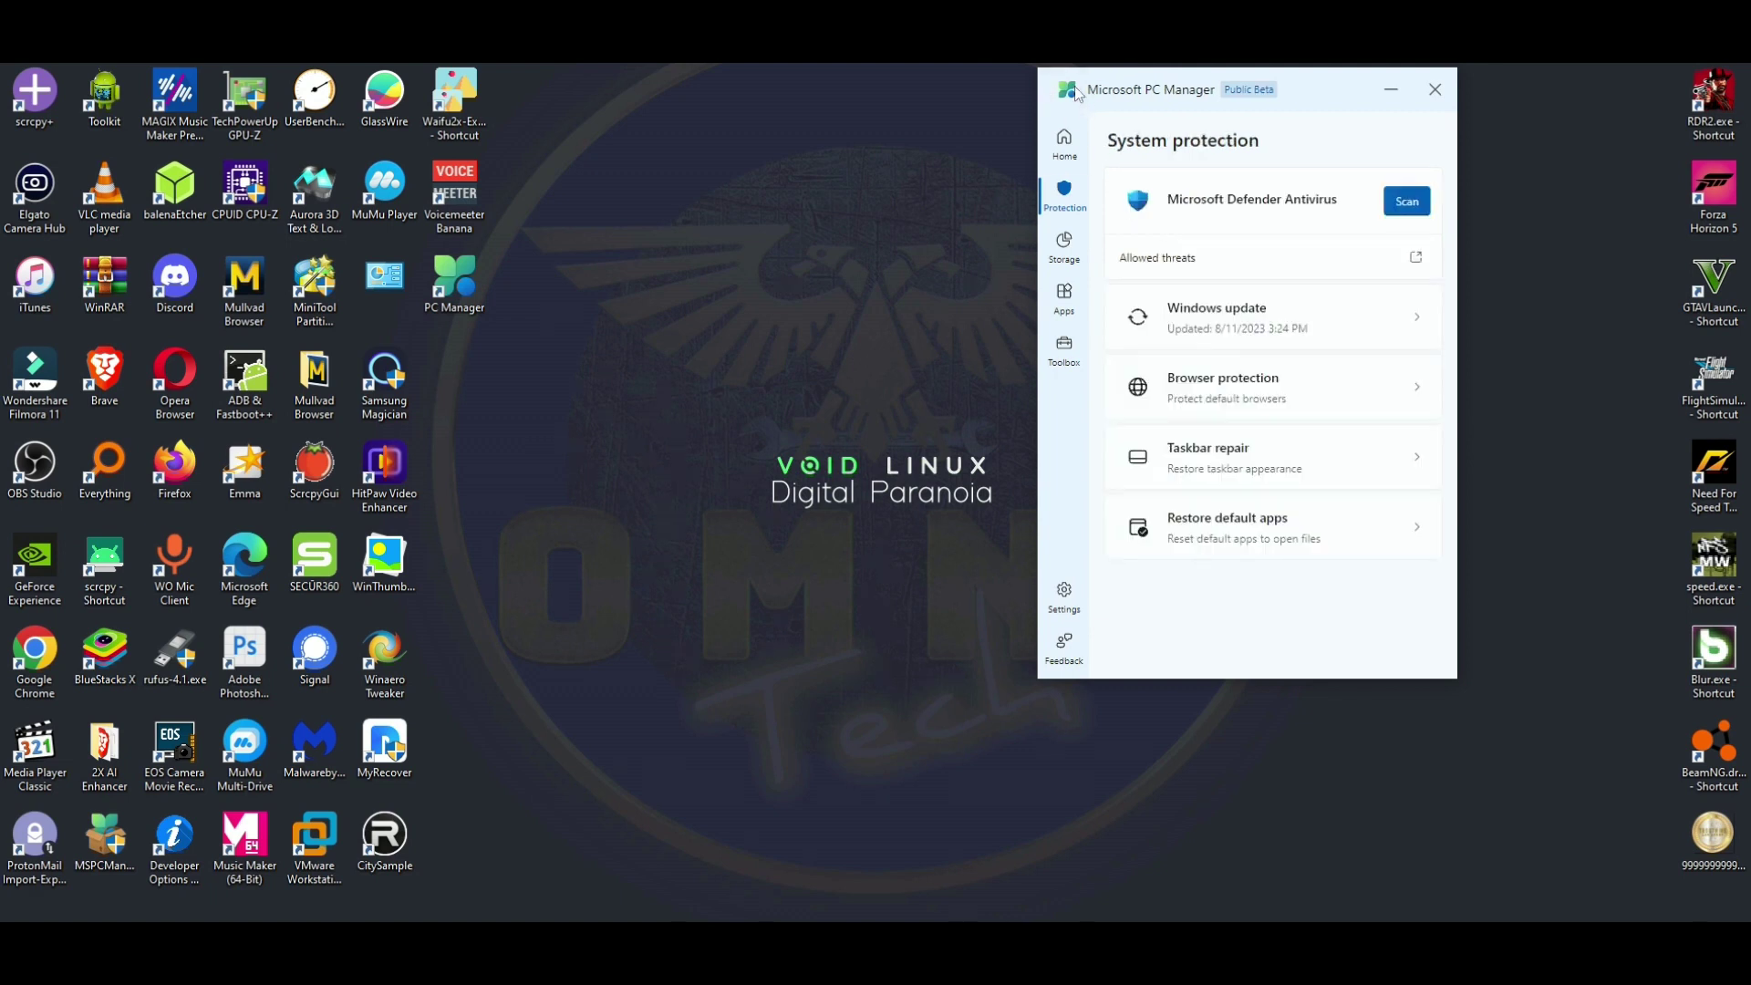
left_click(1220, 461)
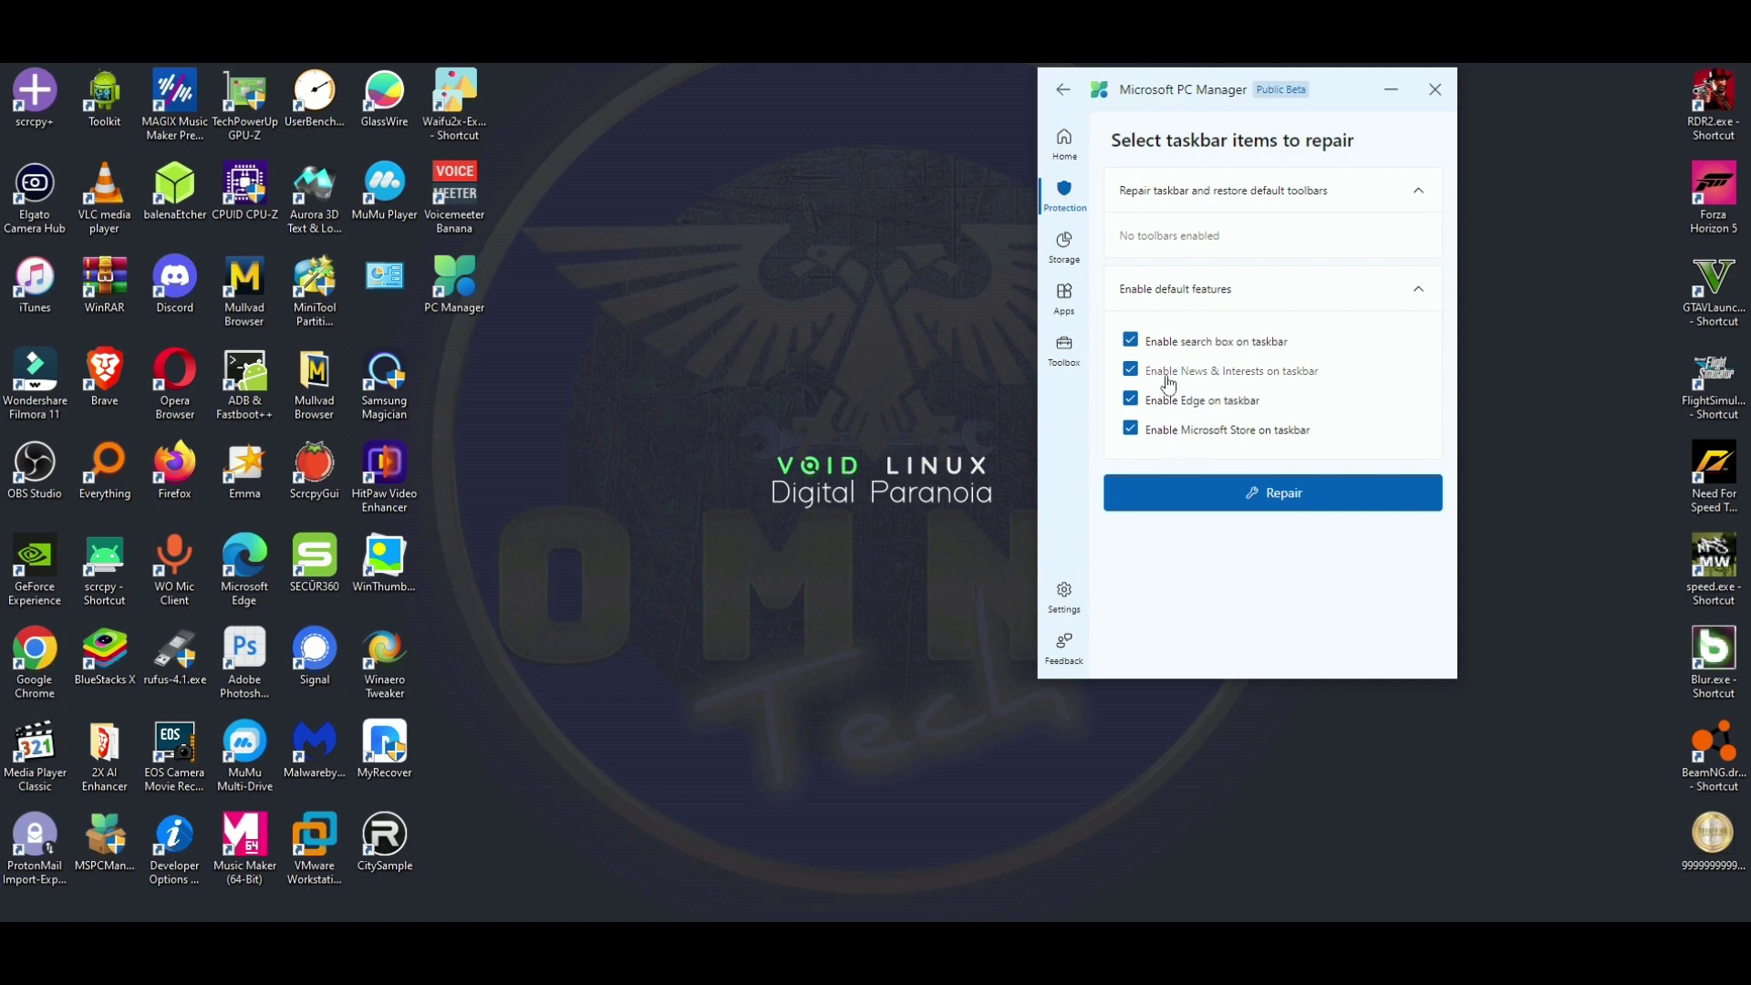
left_click(1062, 88)
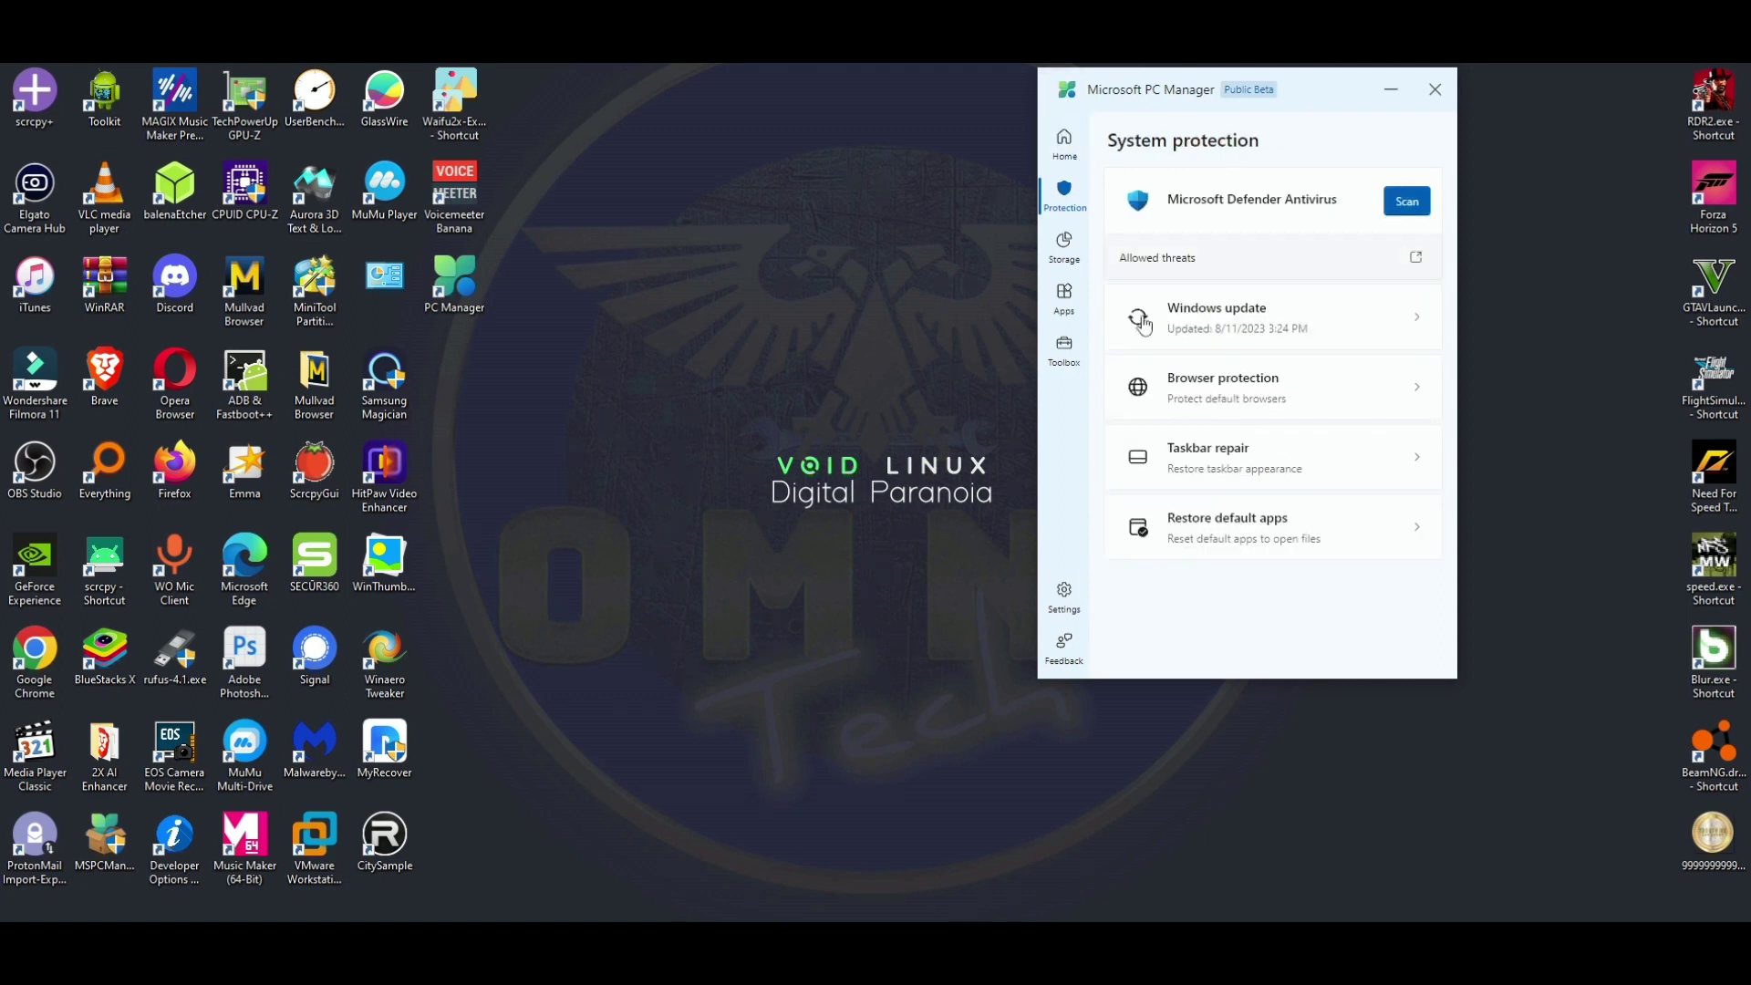
left_click(1232, 537)
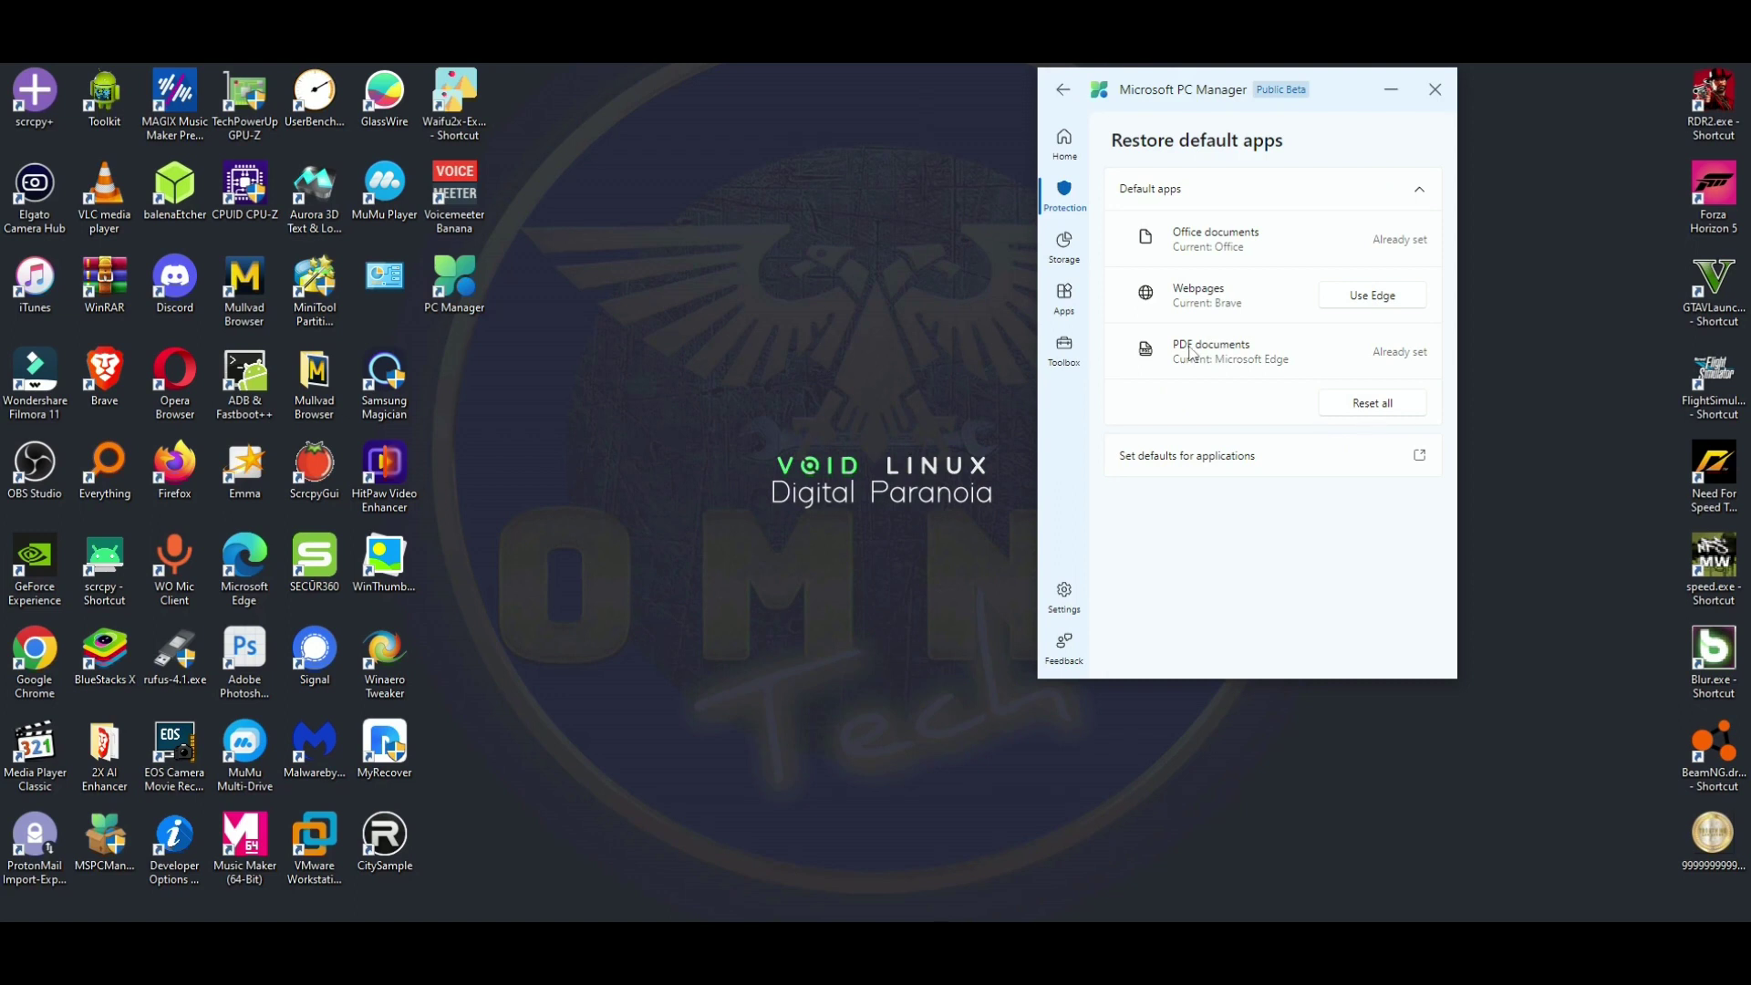
left_click(1065, 143)
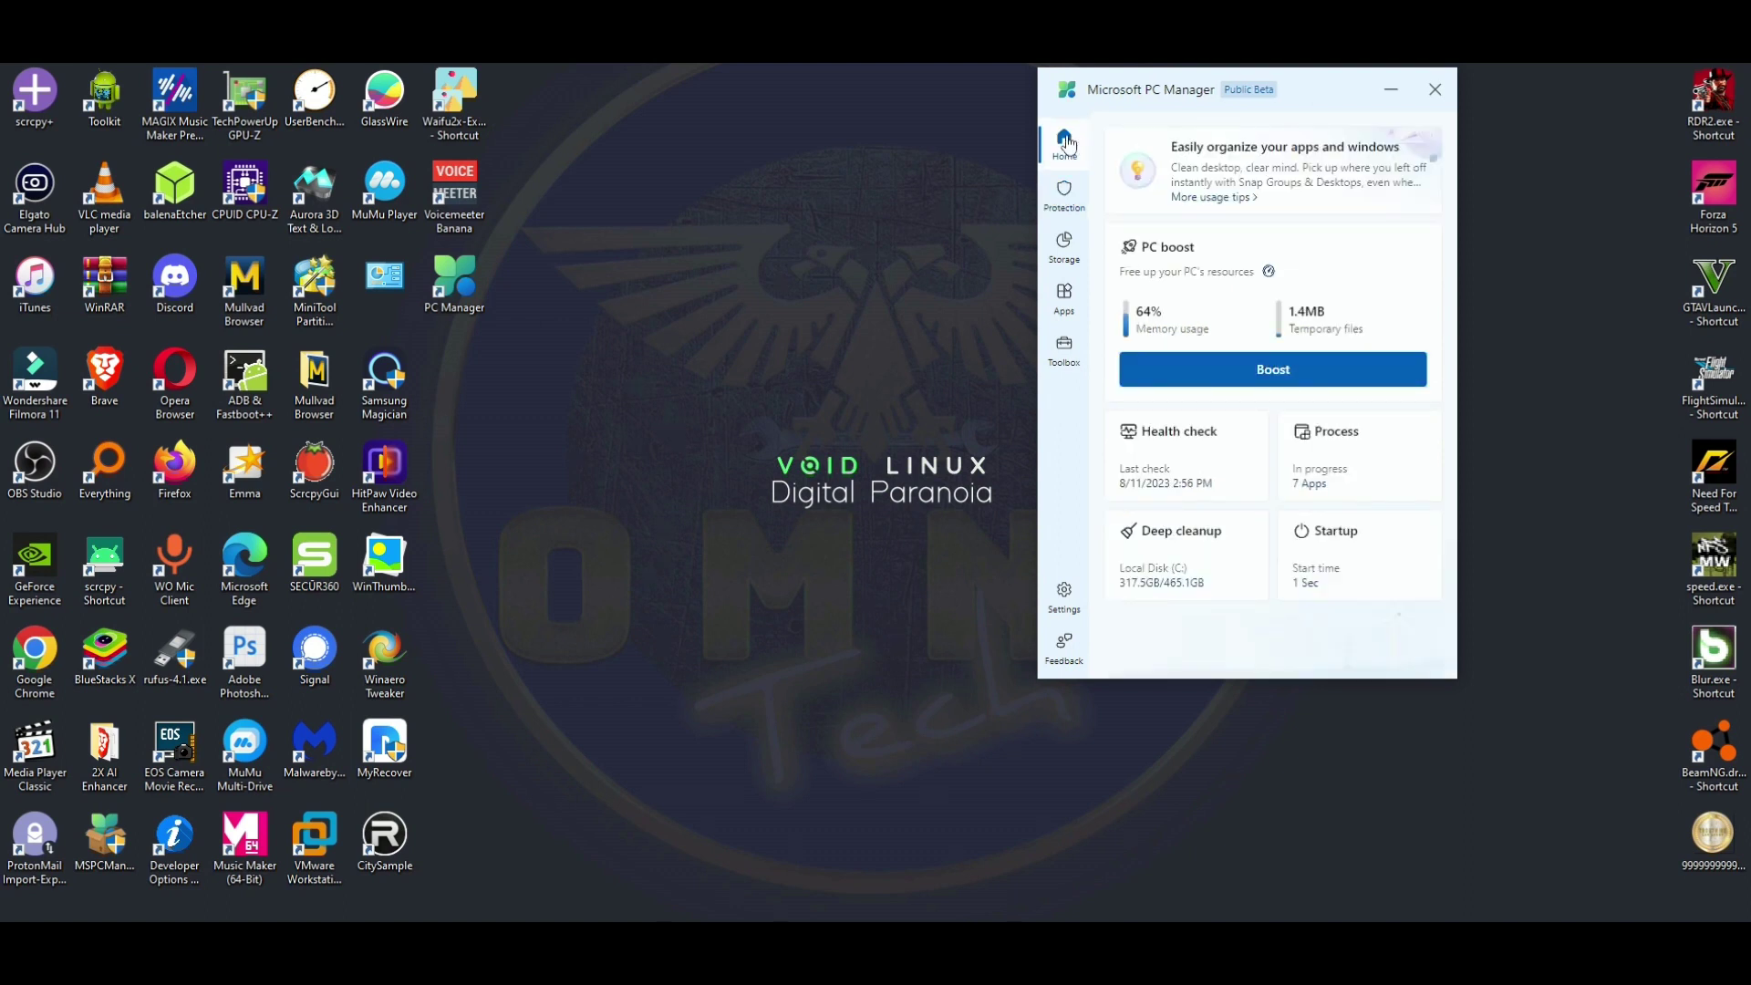